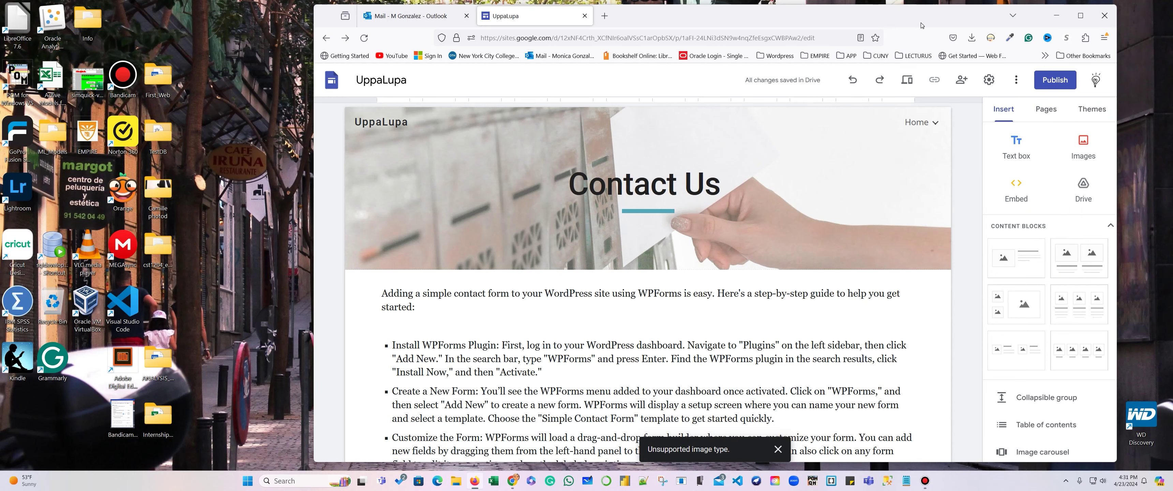
# Move the browser window left, preview the UppaLupa site, and open the WordPress Guide page.
pyautogui.moveTo(921, 25); pyautogui.dragTo(798, 29)
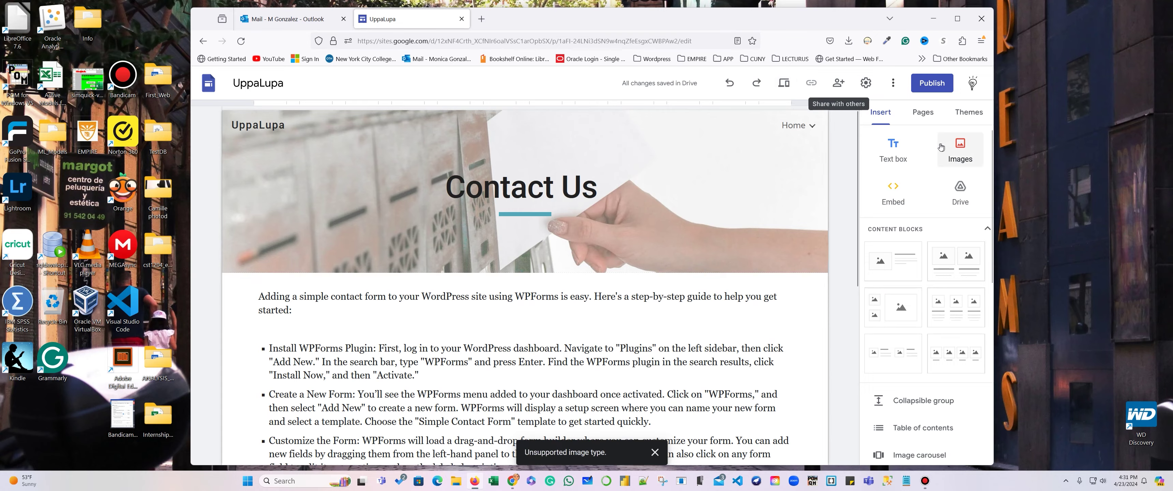
pyautogui.click(784, 82)
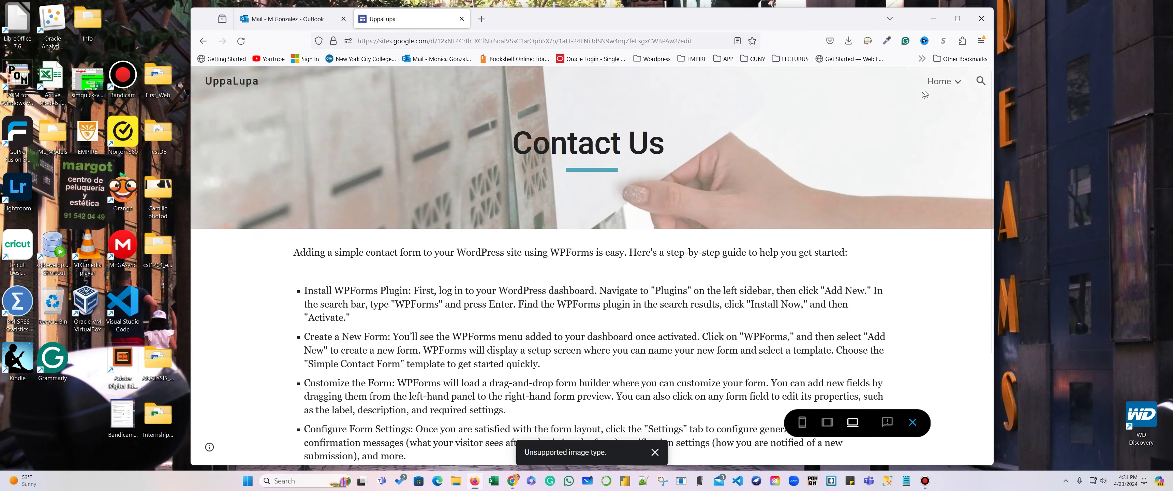
pyautogui.moveTo(939, 82)
pyautogui.click(956, 102)
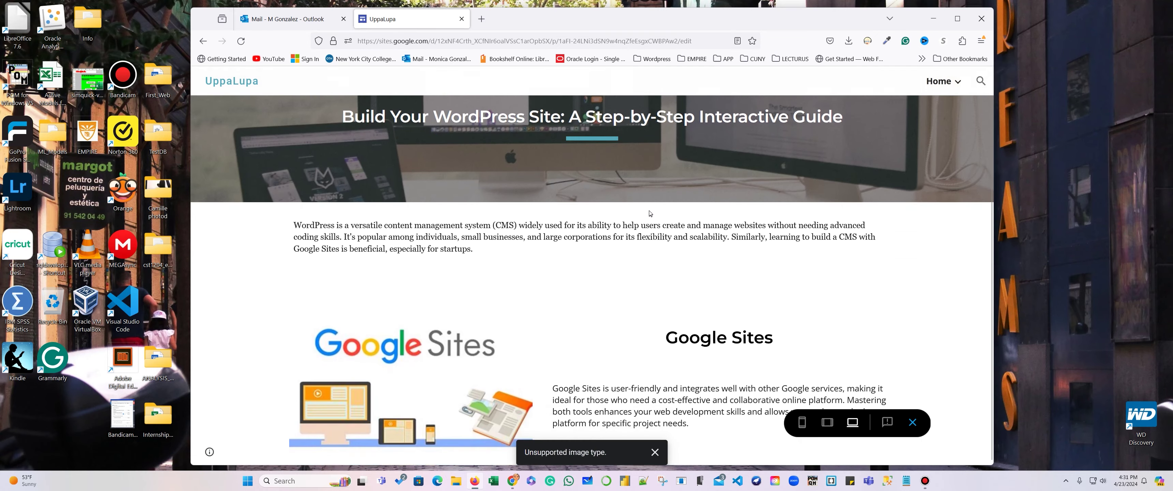
# Open the WordPress Install page and scroll through its full content.
pyautogui.scroll(1, 503, 245)
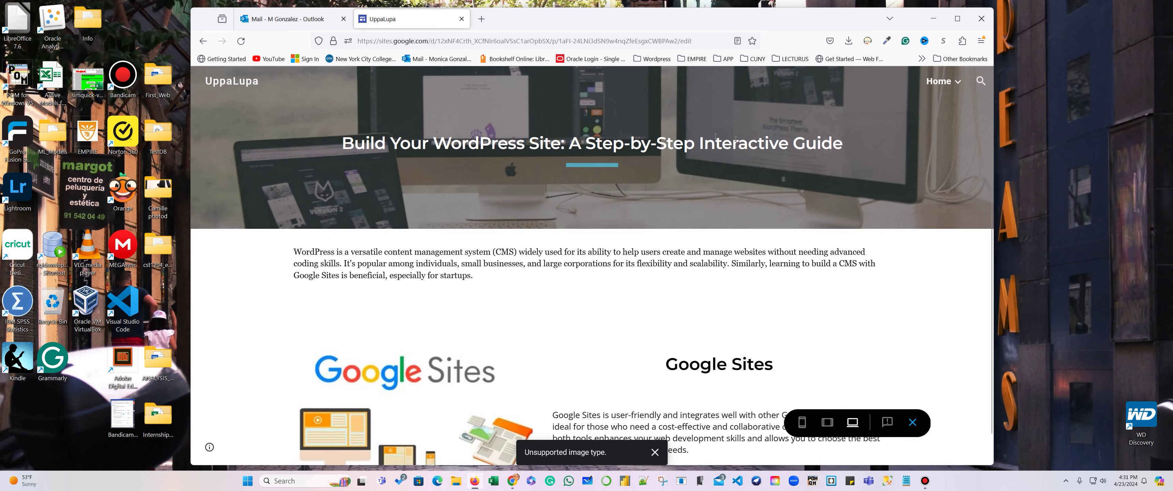
pyautogui.moveTo(941, 81)
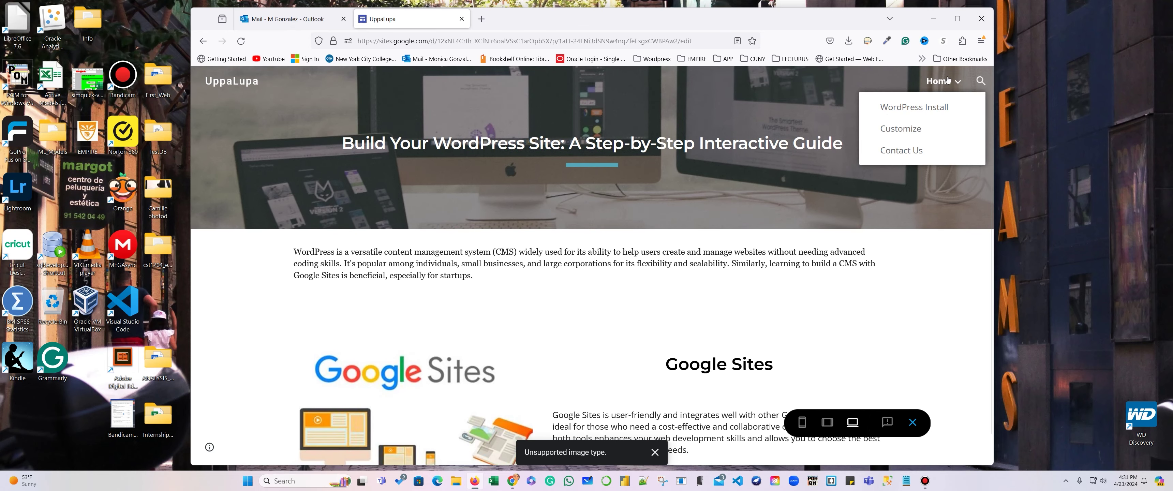
pyautogui.click(904, 109)
pyautogui.scroll(-5, 800, 203)
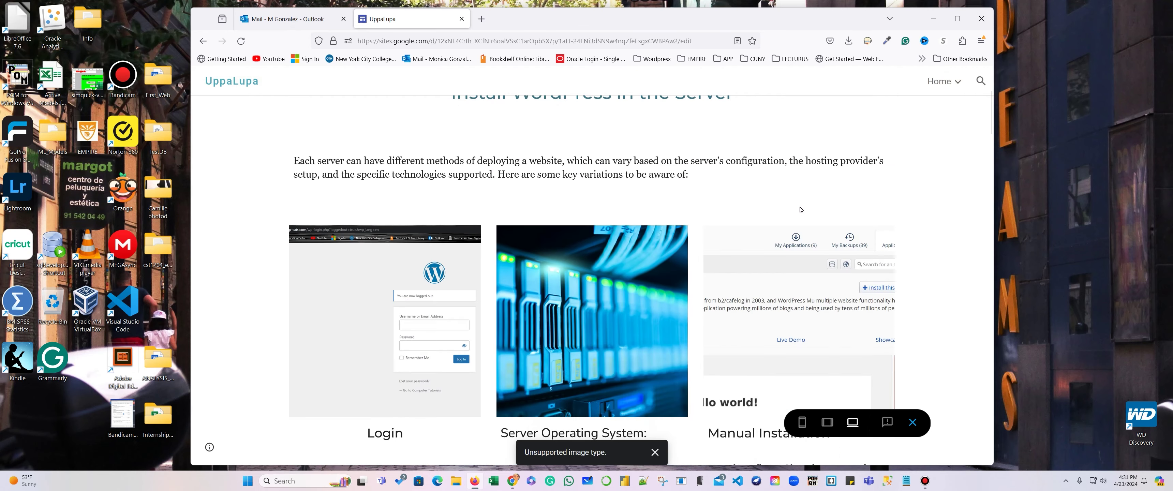
pyautogui.scroll(-10, 800, 210)
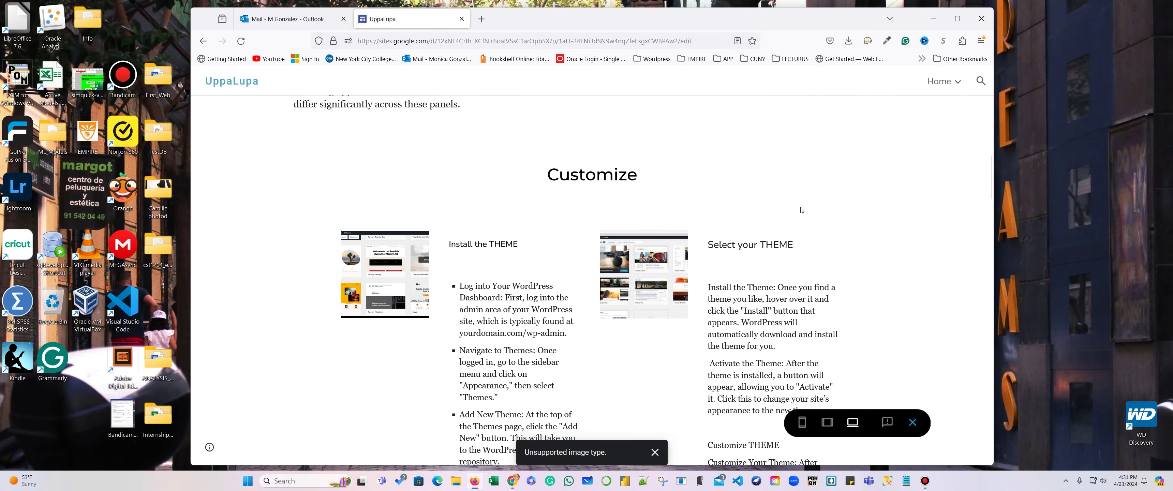
pyautogui.scroll(-15, 801, 208)
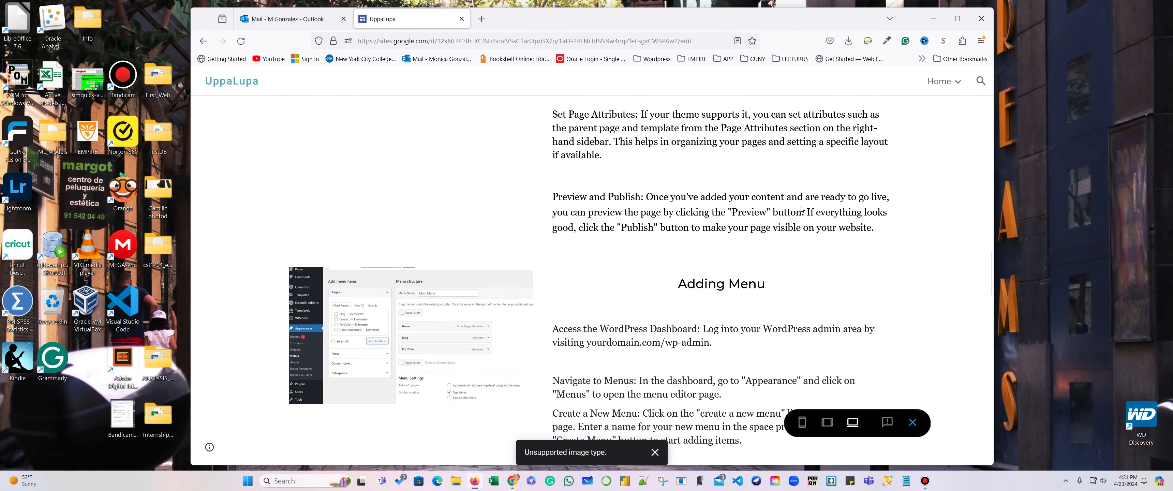
pyautogui.scroll(-15, 802, 208)
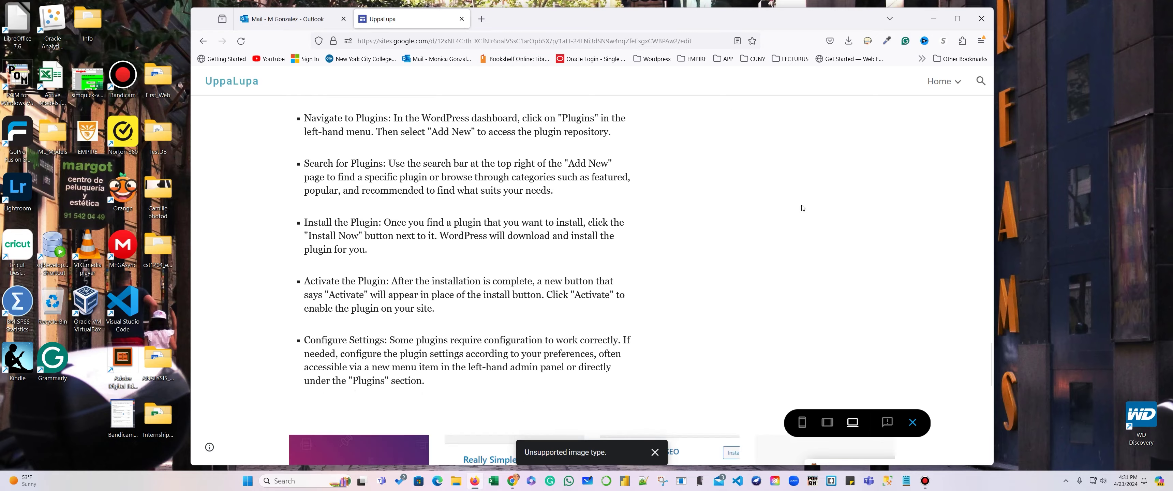
pyautogui.scroll(-8, 802, 208)
pyautogui.scroll(13, 809, 178)
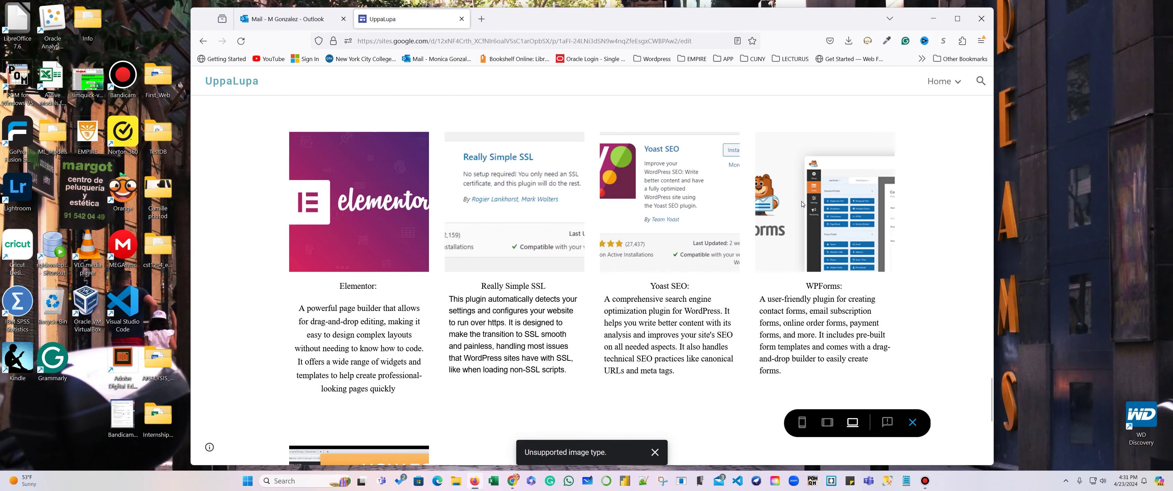
pyautogui.scroll(20, 810, 177)
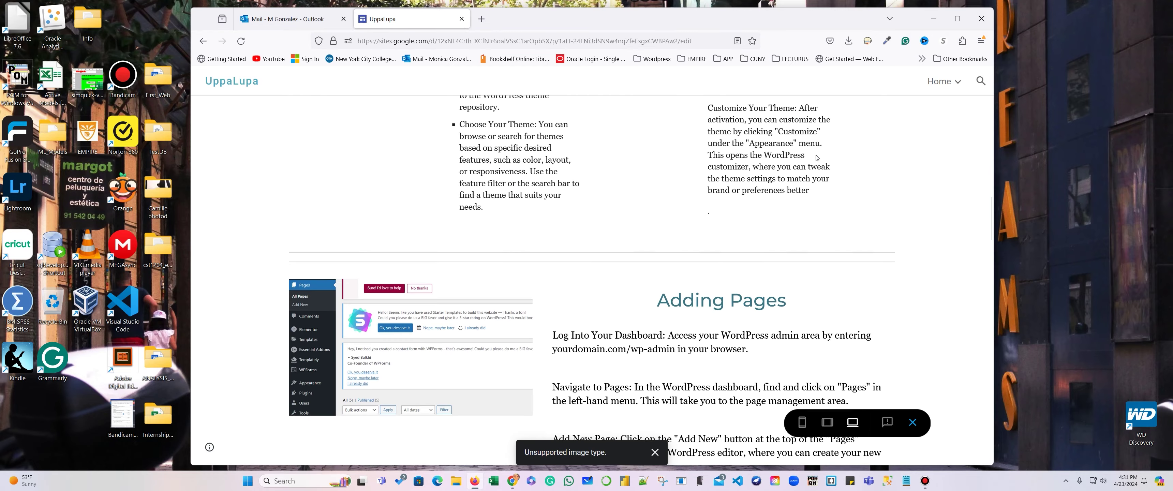
pyautogui.scroll(6, 817, 154)
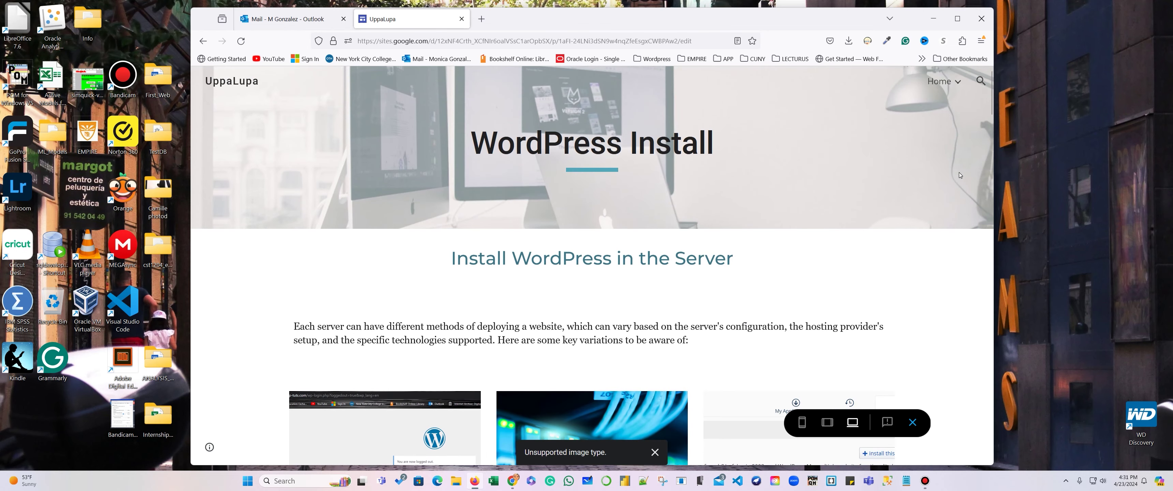
# Go to the Customize page in the site preview.
pyautogui.moveTo(942, 82)
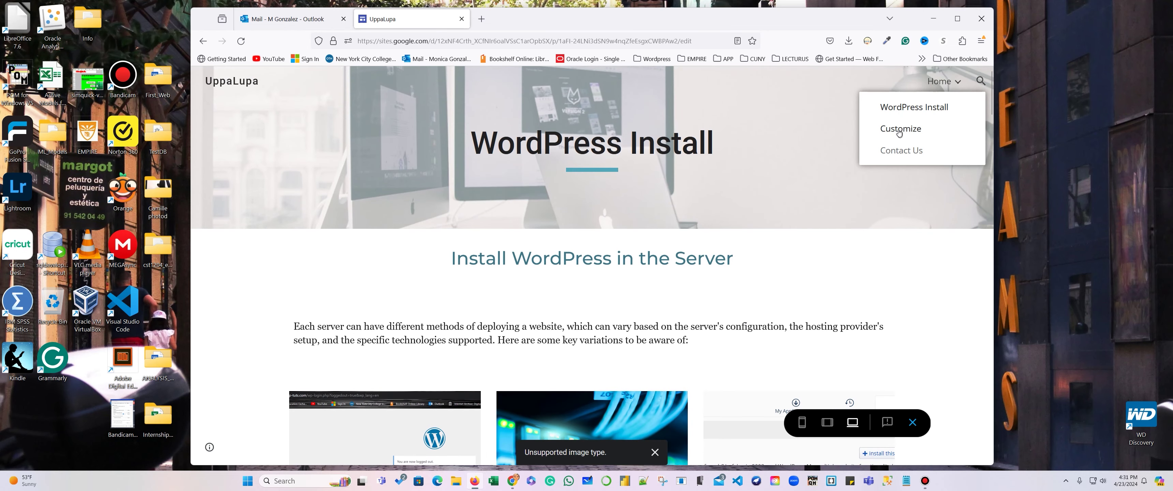
pyautogui.click(926, 141)
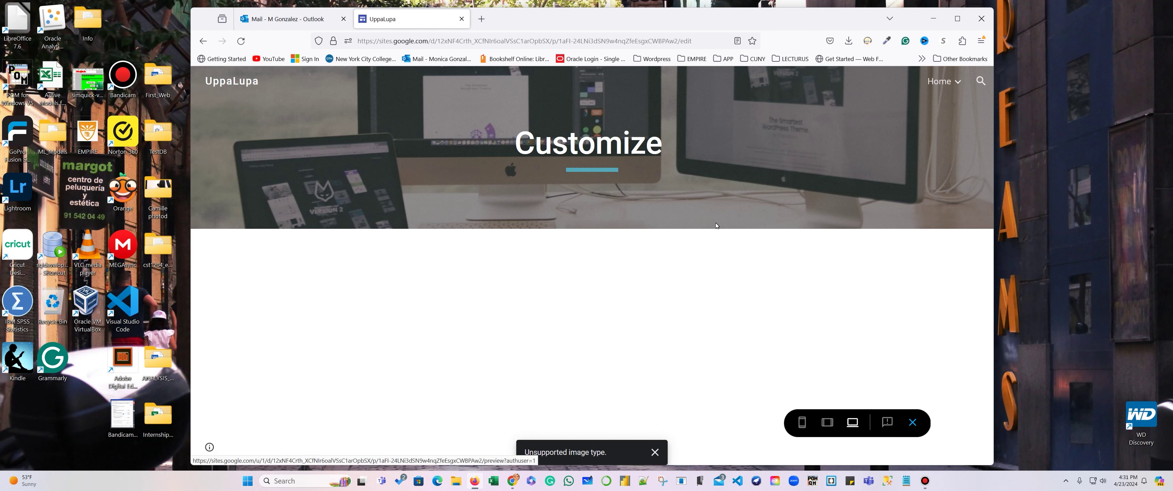
pyautogui.moveTo(942, 82)
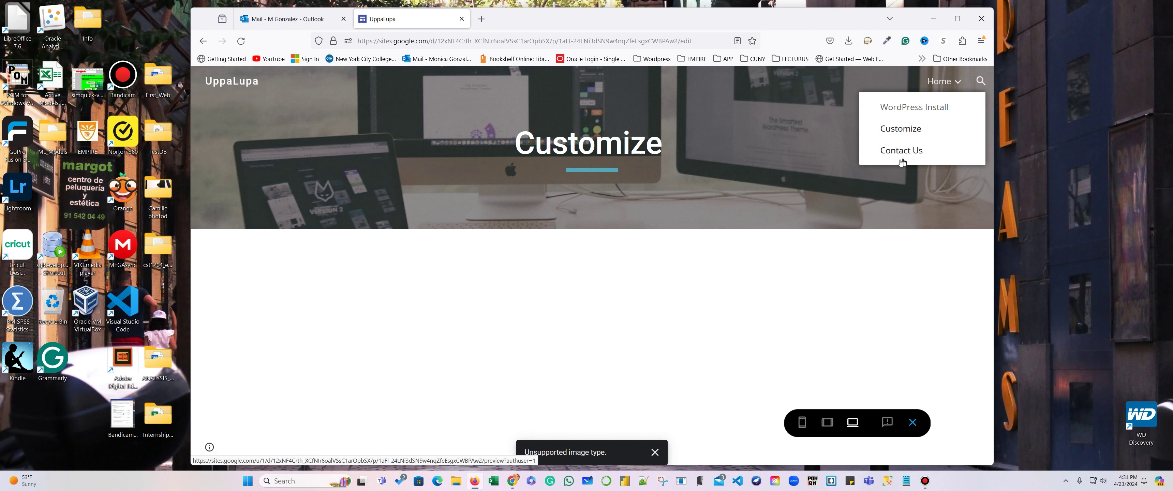
# View the Contact Us page, go back to Customize, then reopen Contact Us from the page list.
pyautogui.click(896, 151)
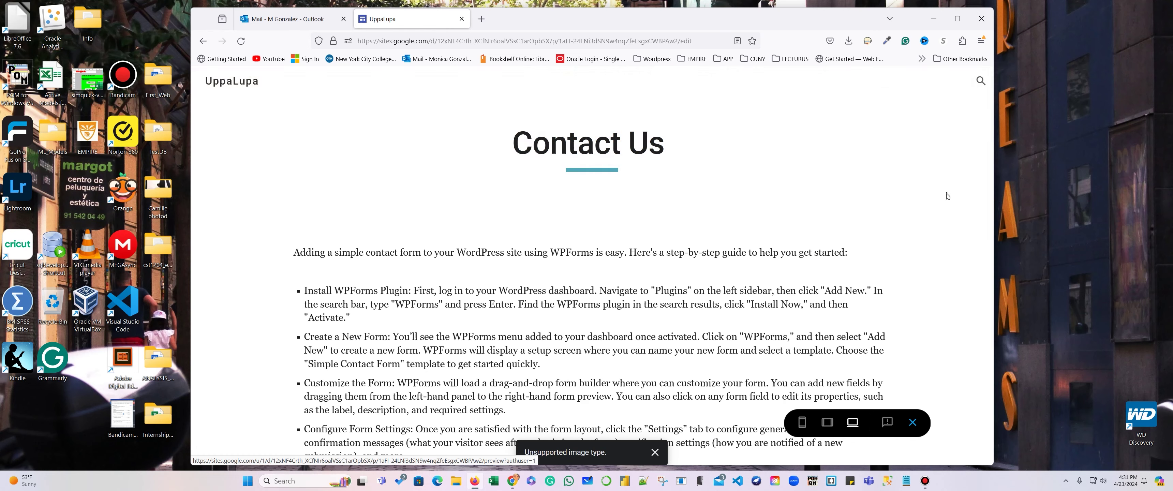
pyautogui.scroll(-3, 634, 218)
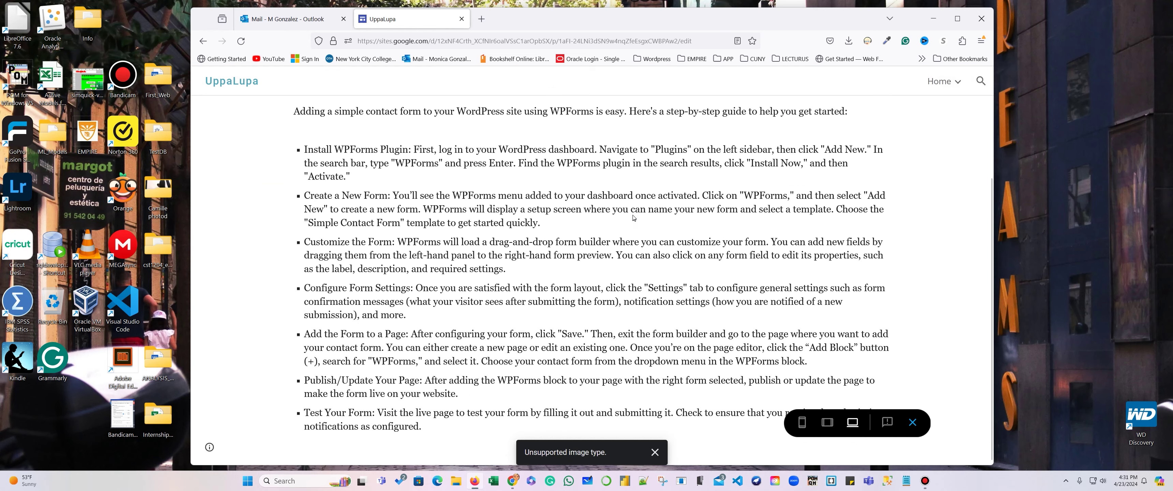
pyautogui.scroll(3, 634, 203)
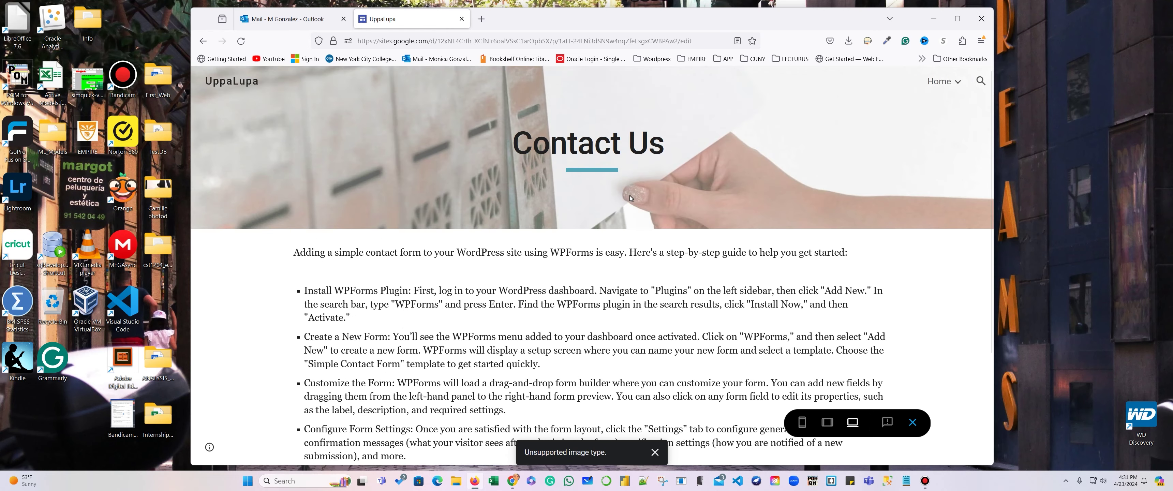
pyautogui.scroll(-3, 558, 301)
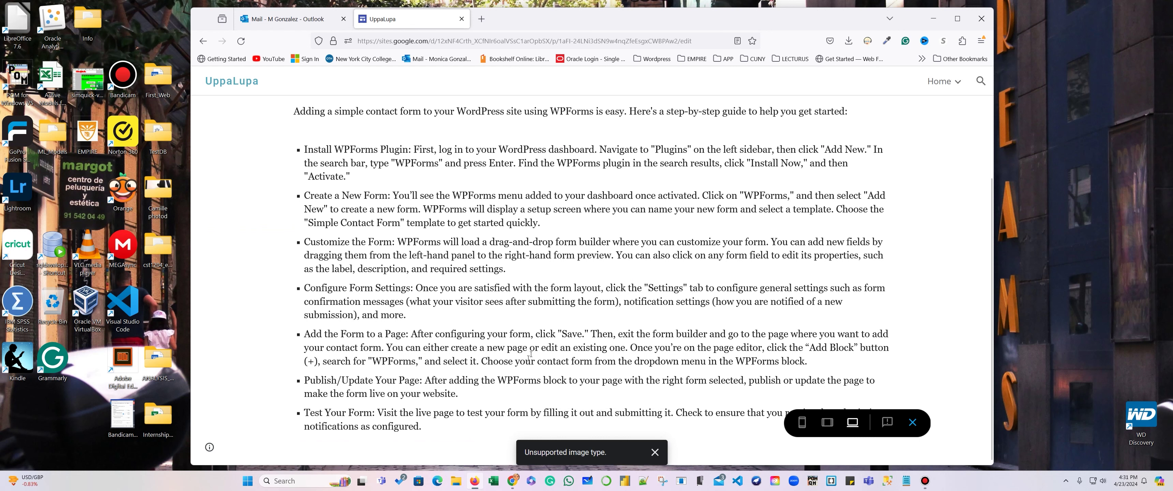
pyautogui.click(203, 41)
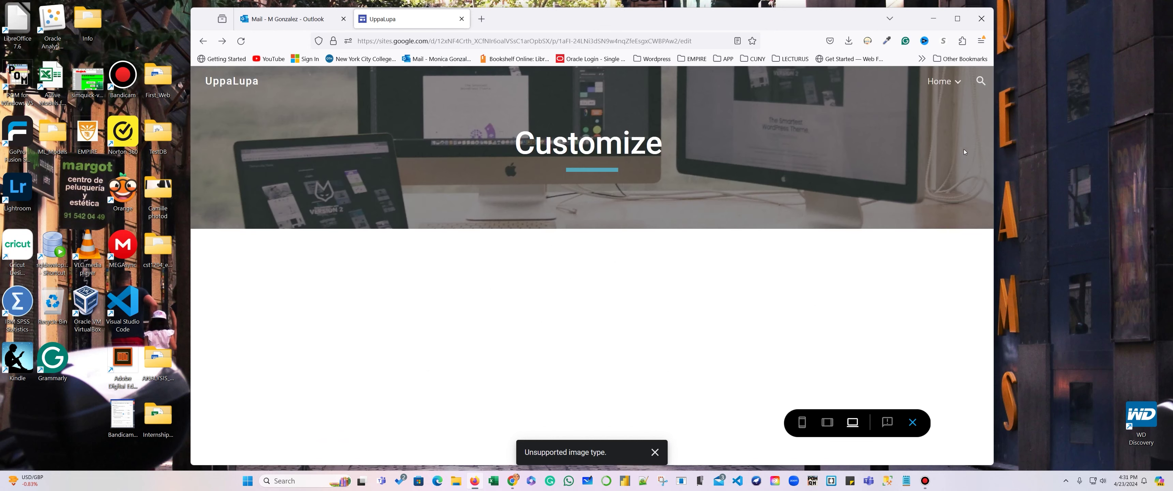
pyautogui.click(943, 81)
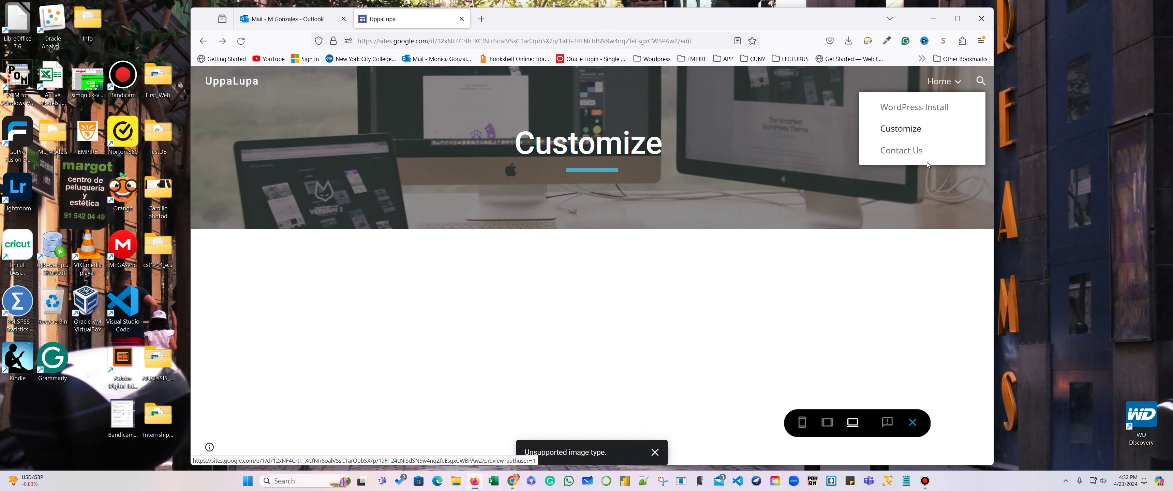
pyautogui.click(904, 152)
pyautogui.scroll(-3, 852, 205)
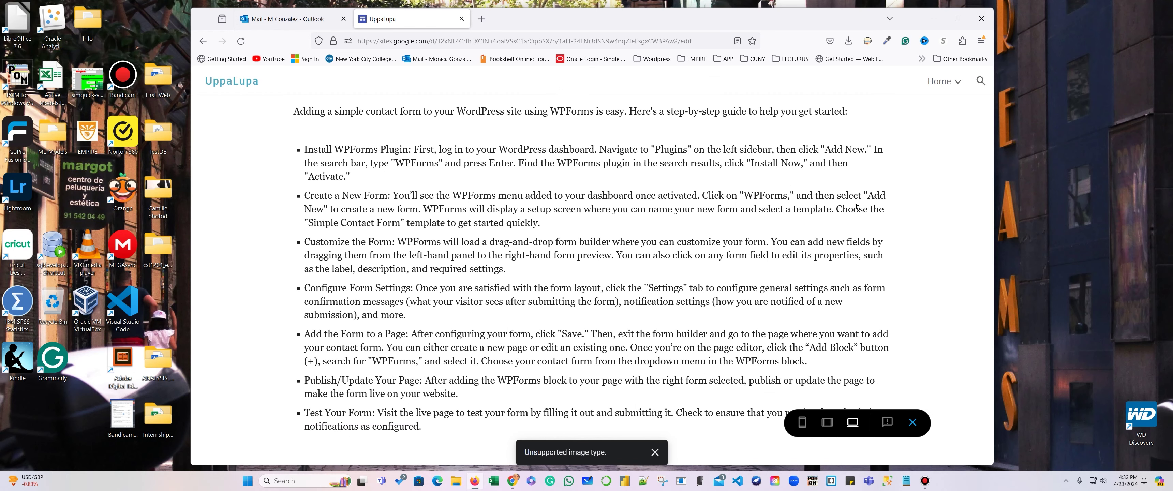
# Go back through Customize and WordPress Install to the guide, then widen the browser window.
pyautogui.click(204, 40)
pyautogui.click(204, 41)
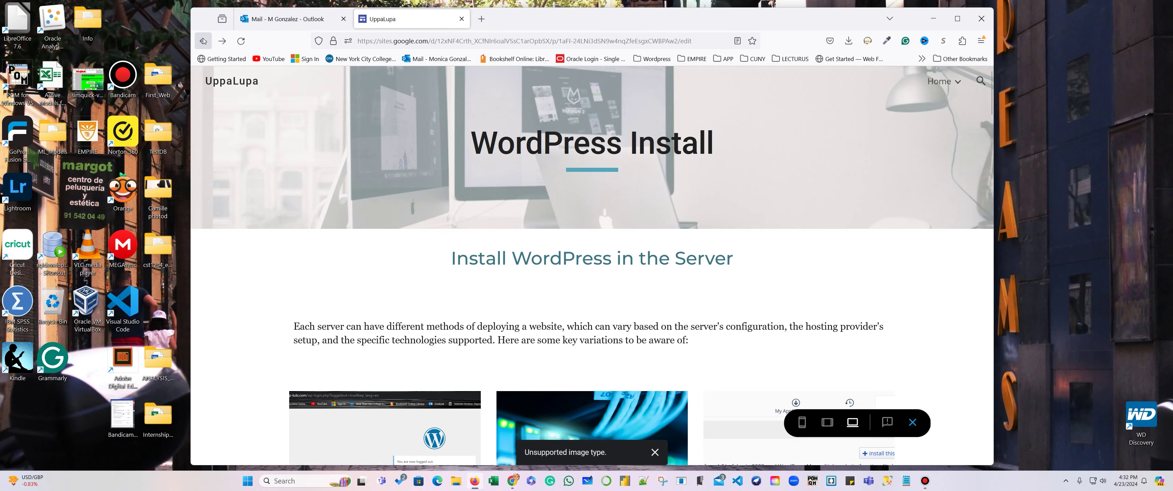
pyautogui.click(203, 40)
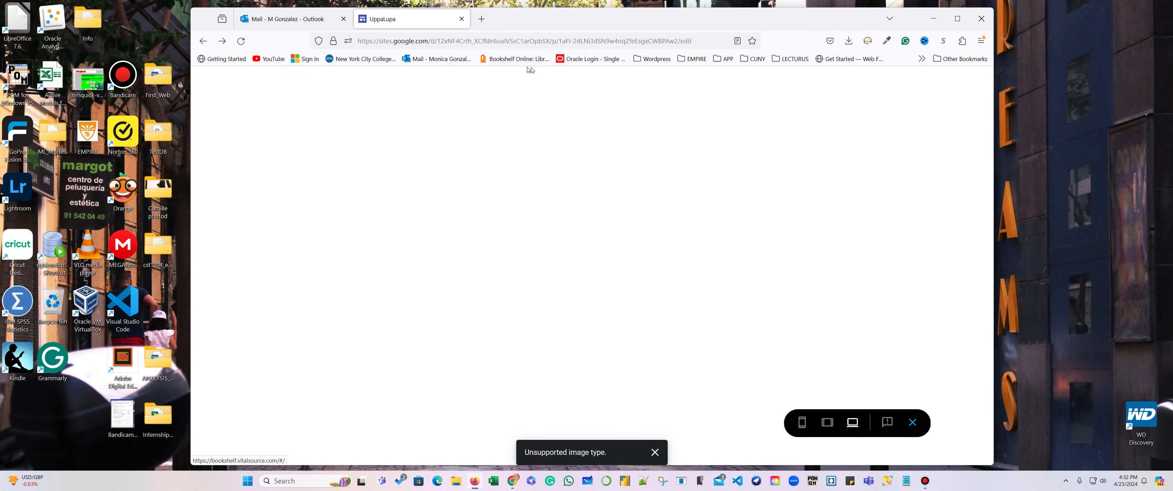
pyautogui.moveTo(994, 76); pyautogui.dragTo(1073, 68)
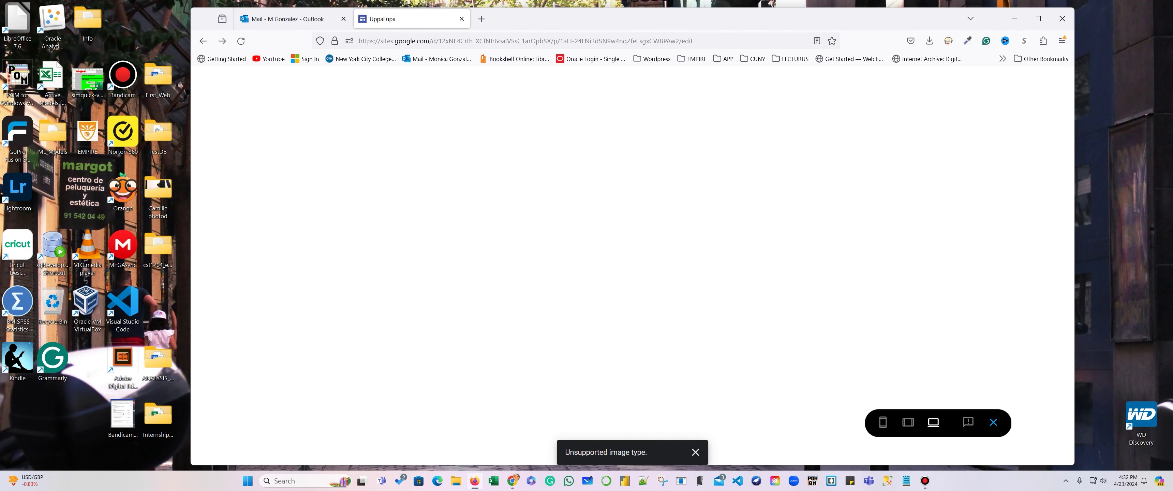
# Reload the editor on Contact Us, scroll the Insert panel to Forms, and open a new tab.
pyautogui.click(240, 43)
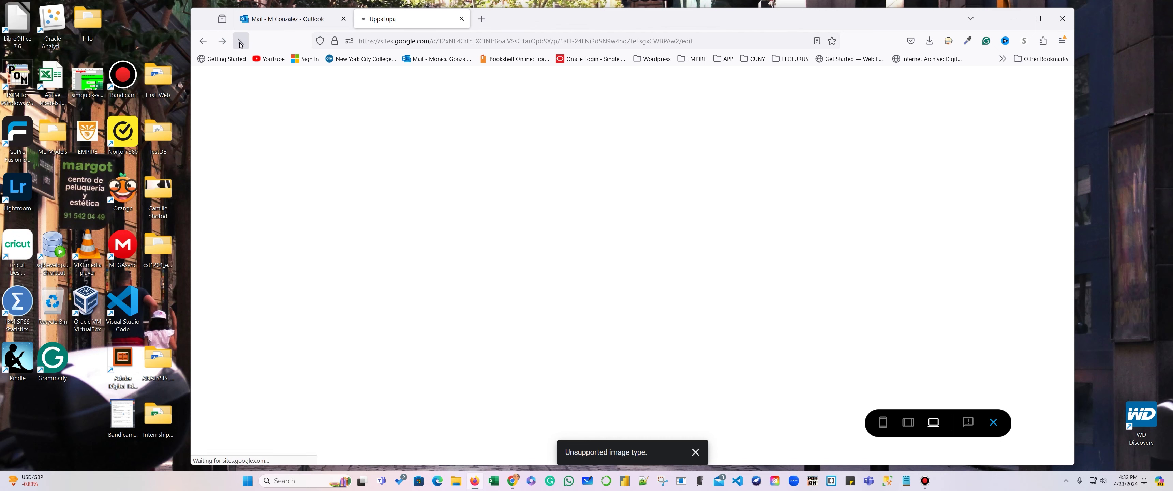
pyautogui.click(727, 190)
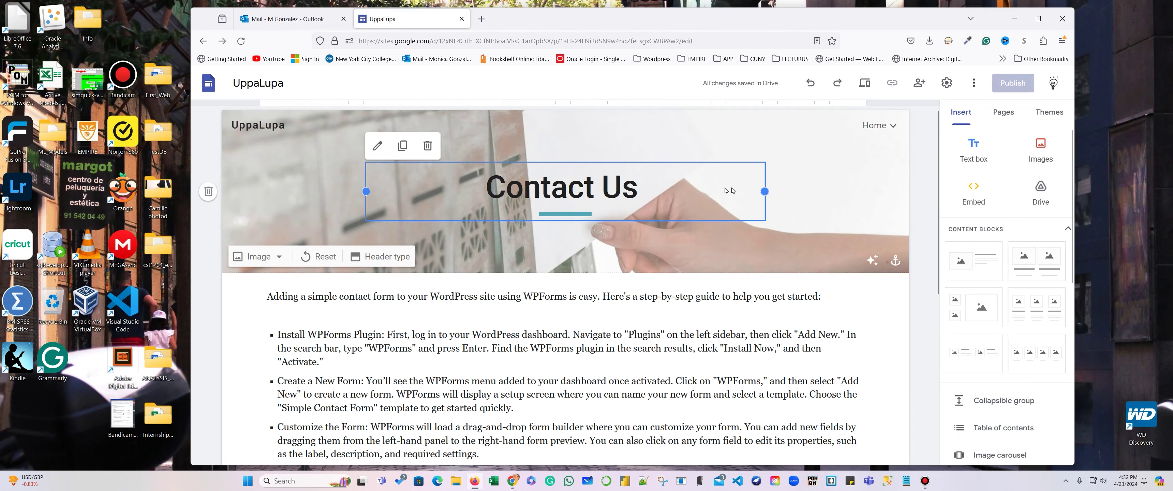
pyautogui.scroll(-7, 919, 217)
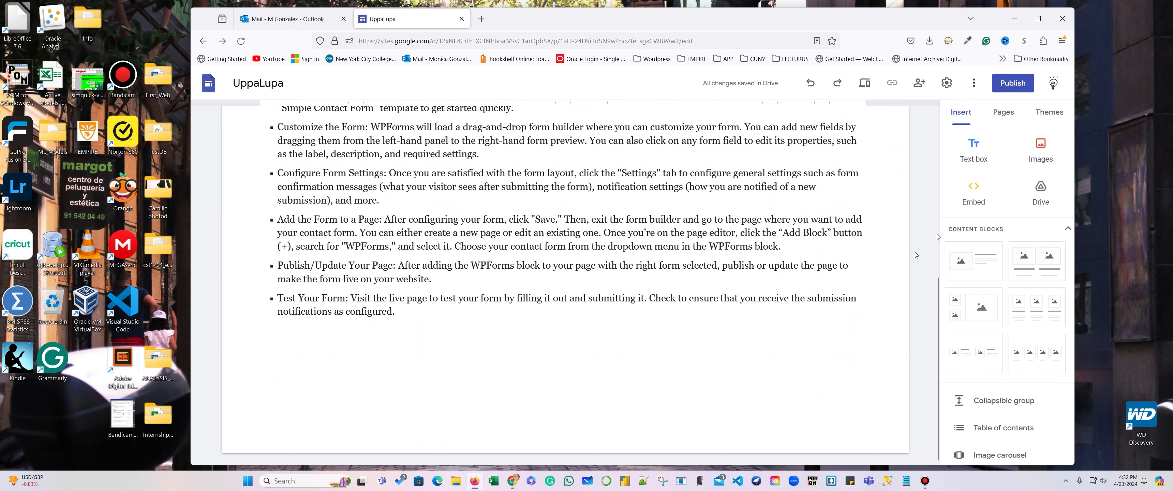
pyautogui.click(1064, 230)
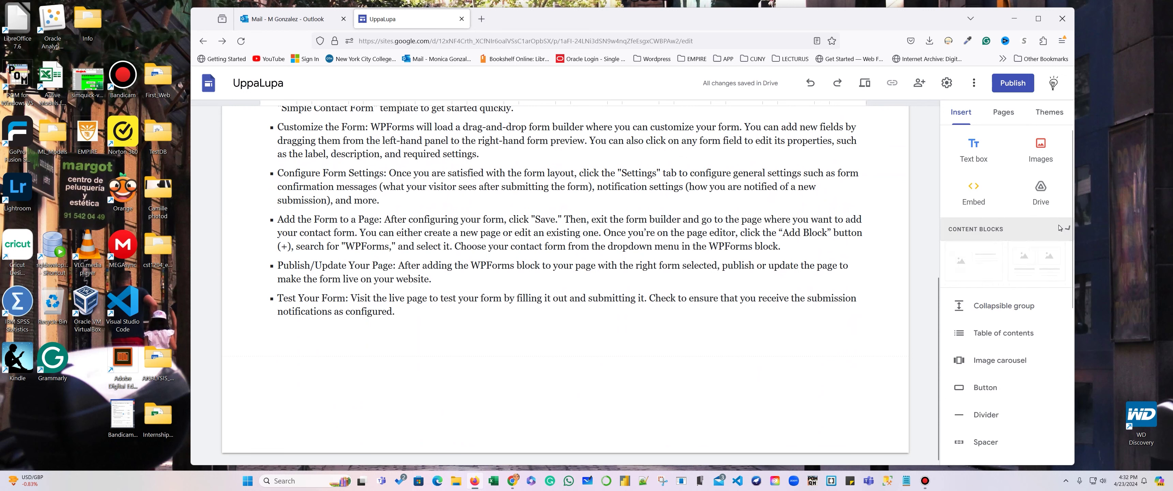
pyautogui.scroll(-2, 1037, 273)
pyautogui.scroll(-3, 1025, 383)
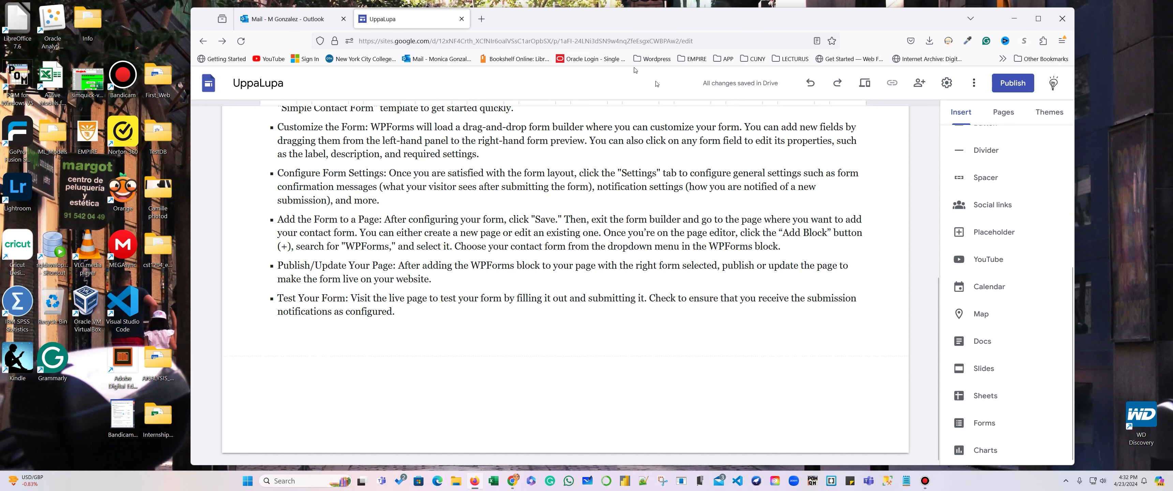
pyautogui.click(482, 19)
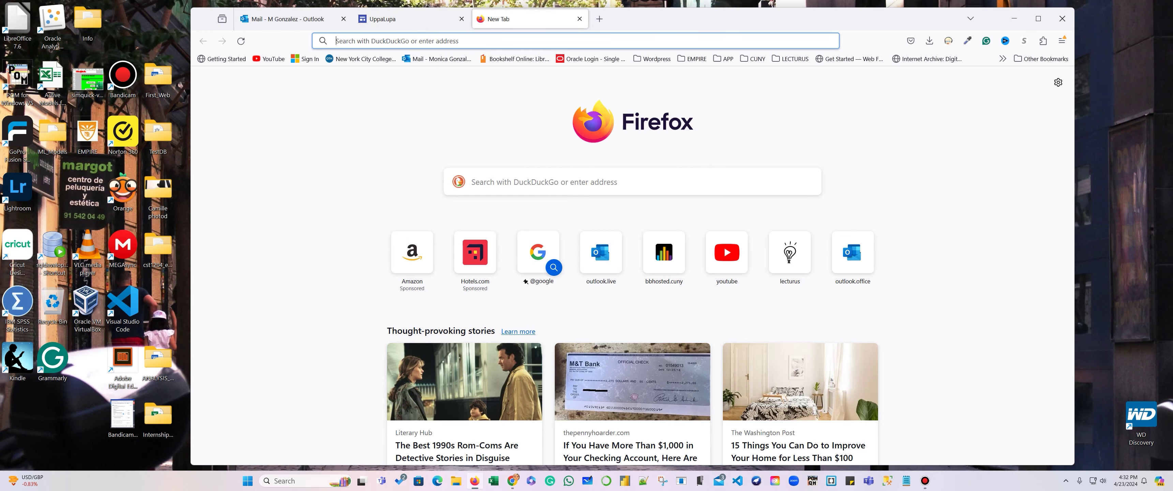
# Search 'google forms' and open the 'Google Forms: Online Form Creator' result.
pyautogui.write('google f')
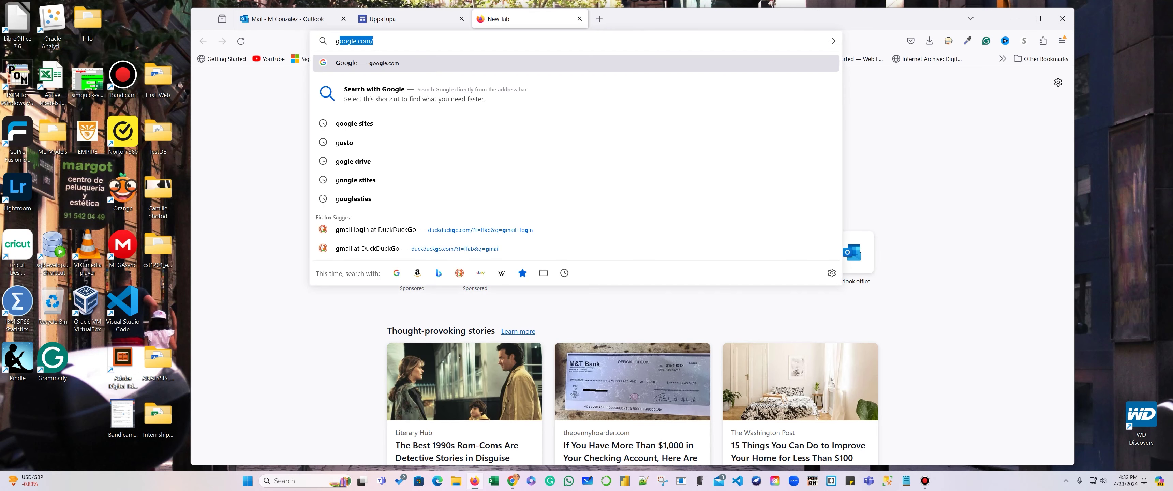
pyautogui.write('orms')
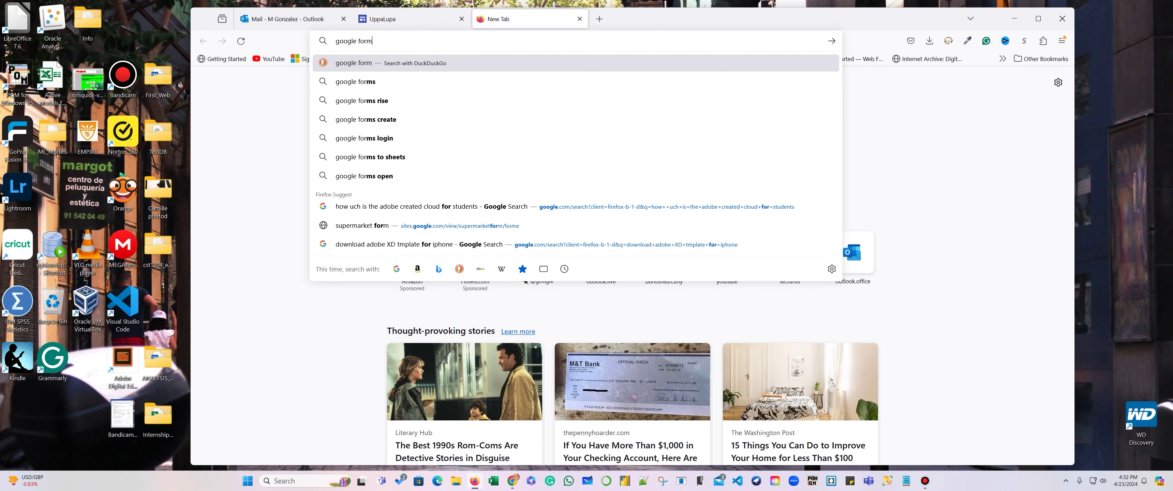
pyautogui.press('Return')
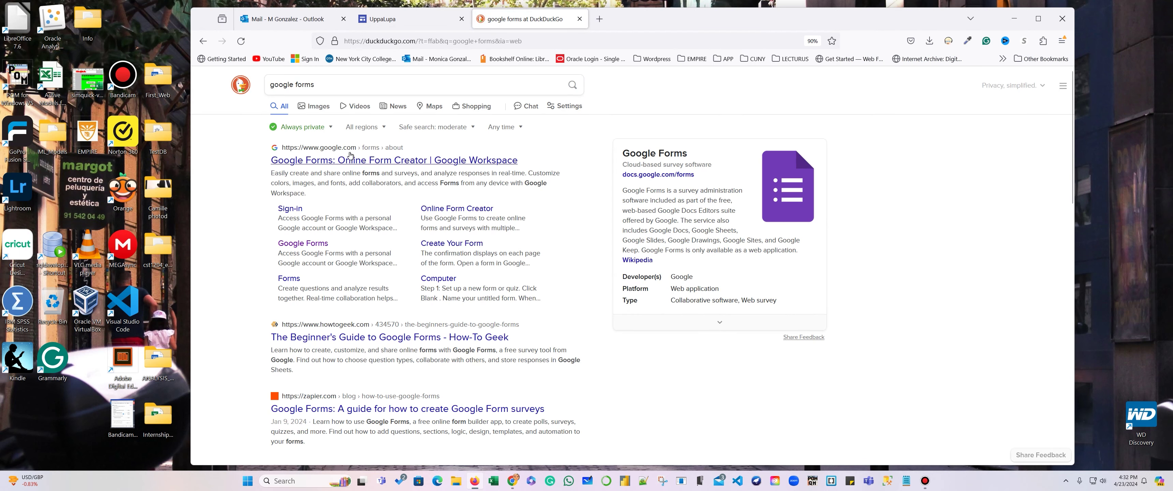
pyautogui.click(340, 161)
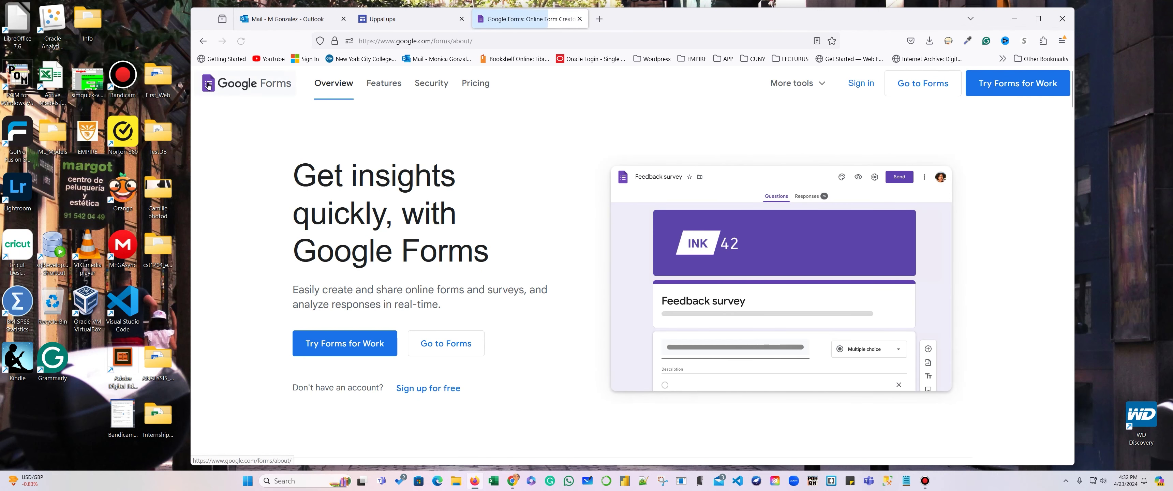
# Begin the Google Workspace sign-up choosing 'Just you', then abandon it and close that tab.
pyautogui.click(349, 350)
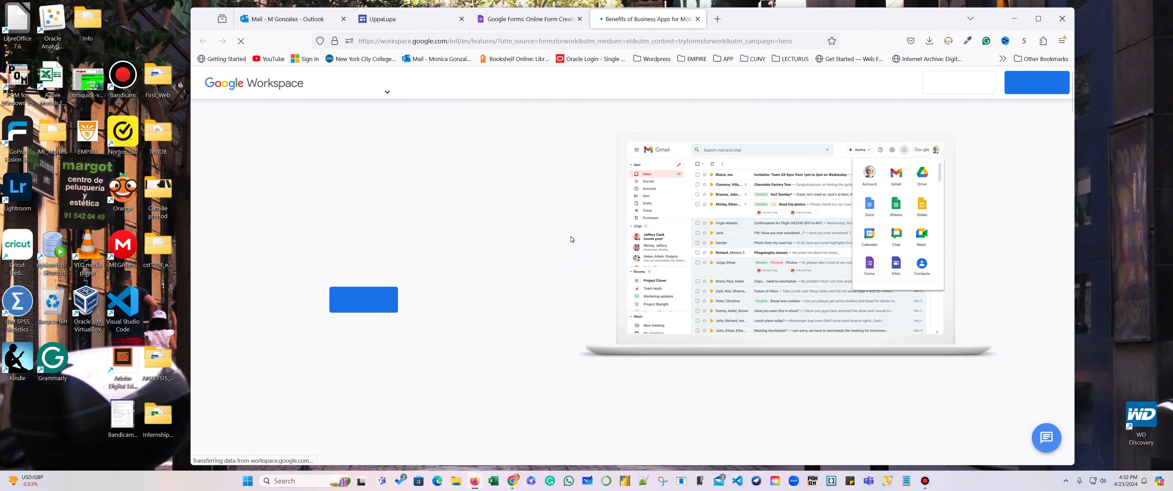
pyautogui.click(1054, 90)
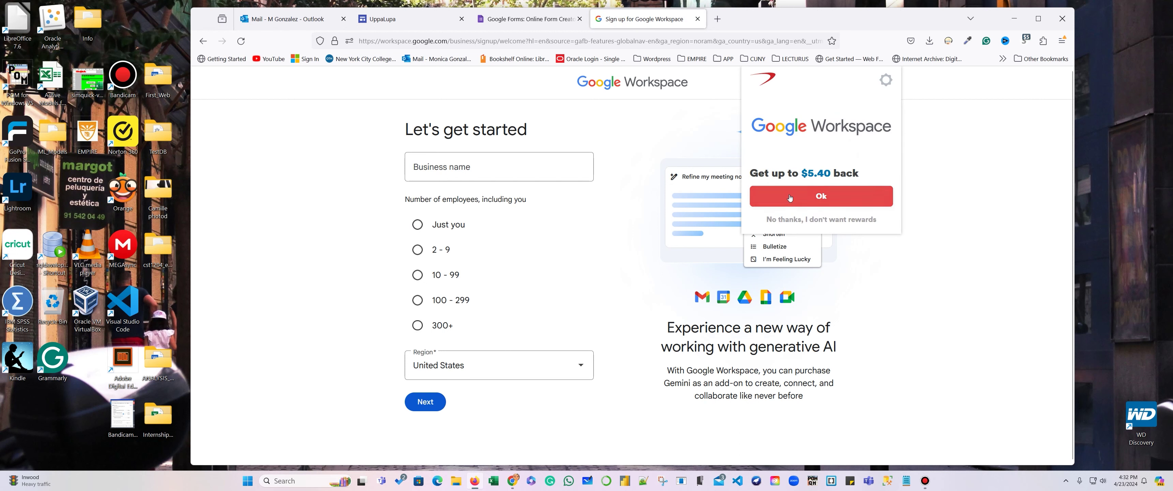
pyautogui.click(417, 225)
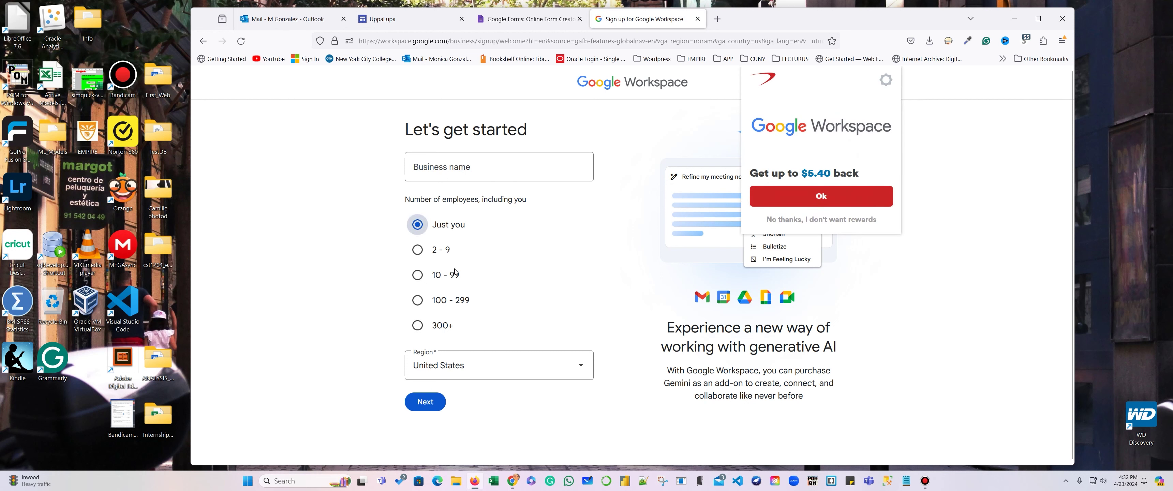
pyautogui.click(425, 402)
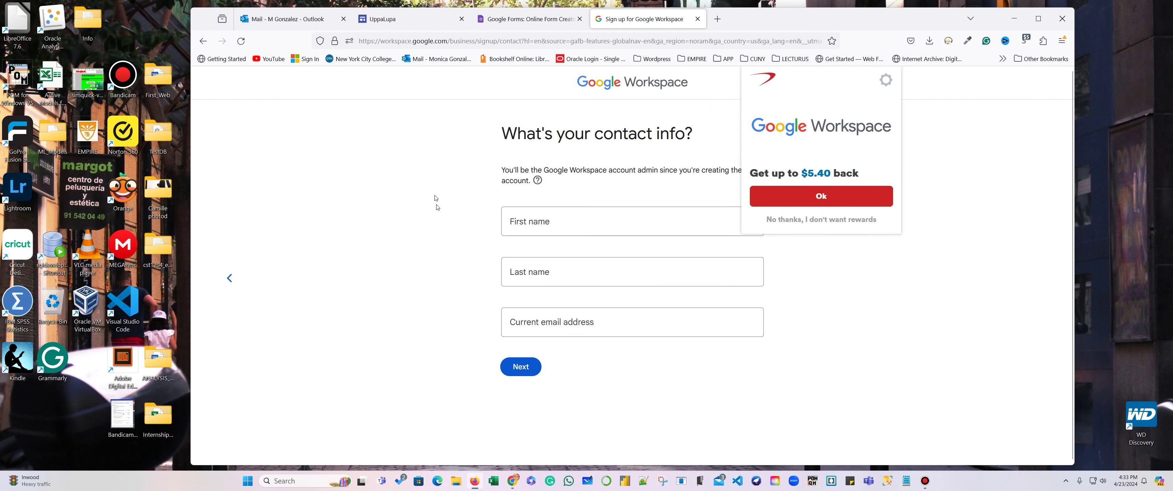
pyautogui.click(241, 41)
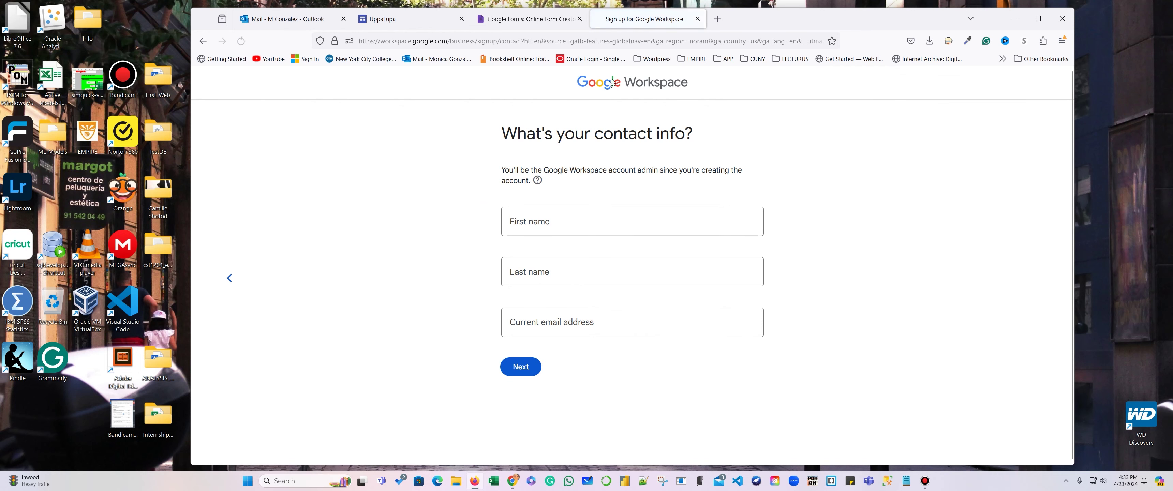
pyautogui.click(698, 19)
pyautogui.click(599, 18)
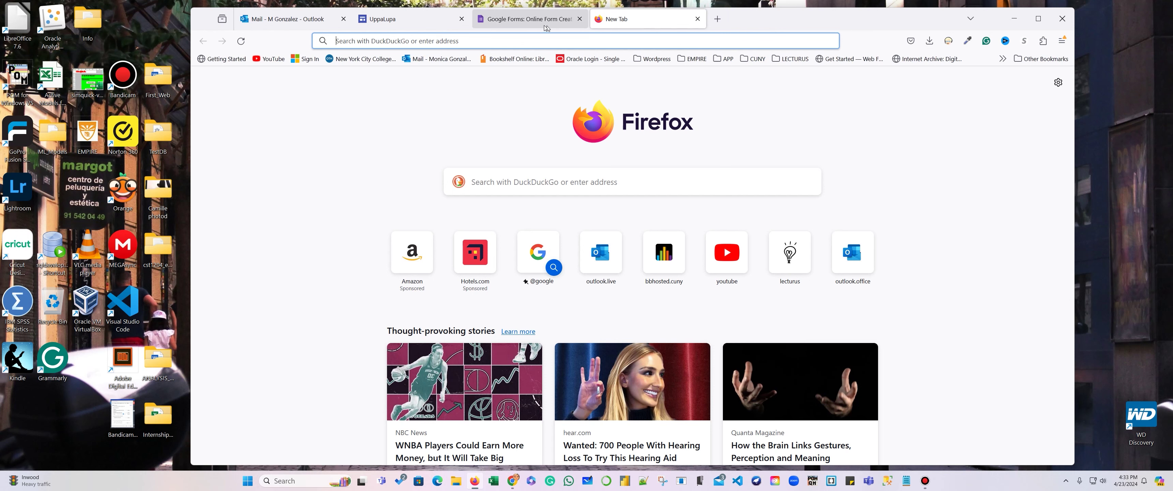
# Sign in to Google Forms and switch to the other Google account.
pyautogui.click(506, 20)
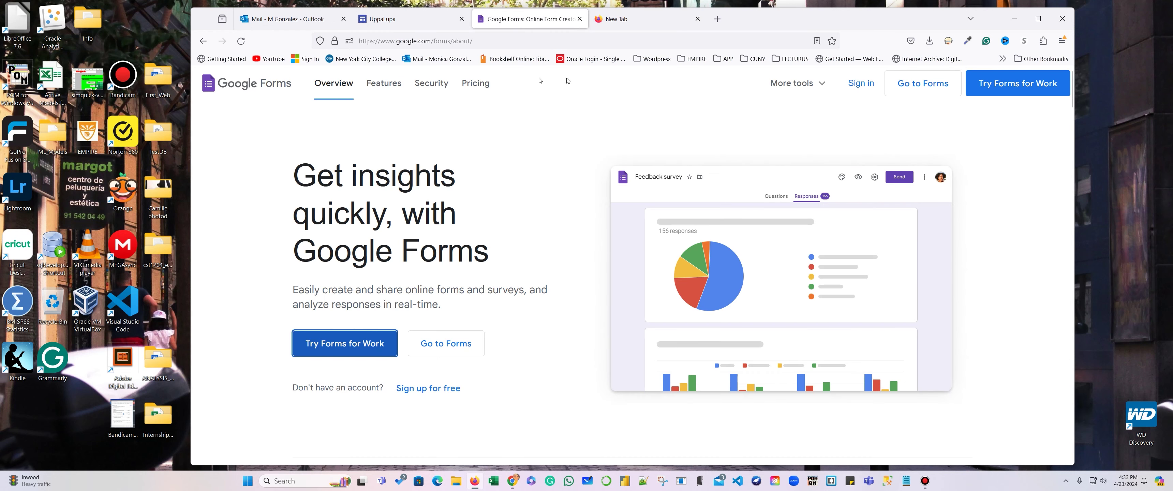
pyautogui.click(852, 85)
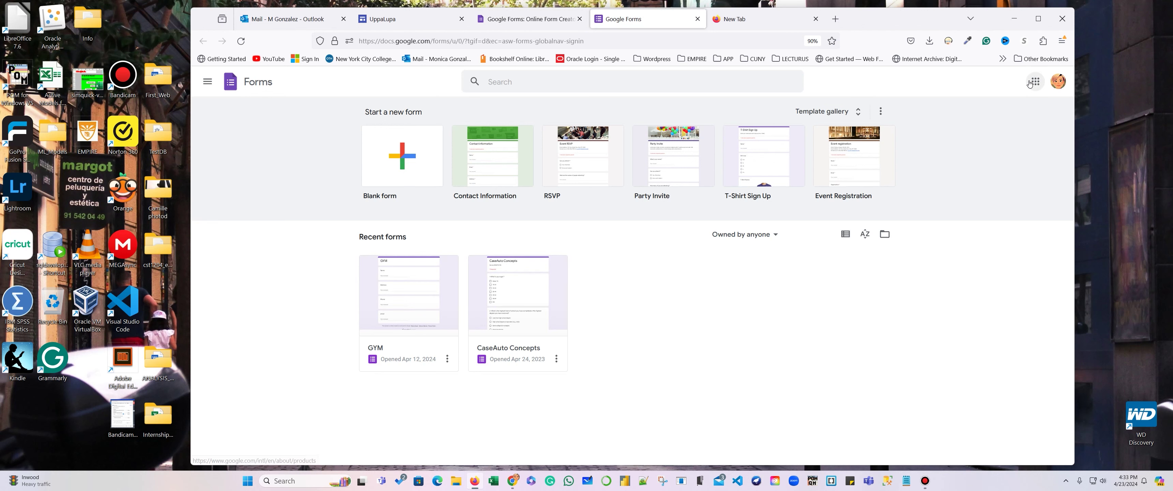
pyautogui.click(1058, 81)
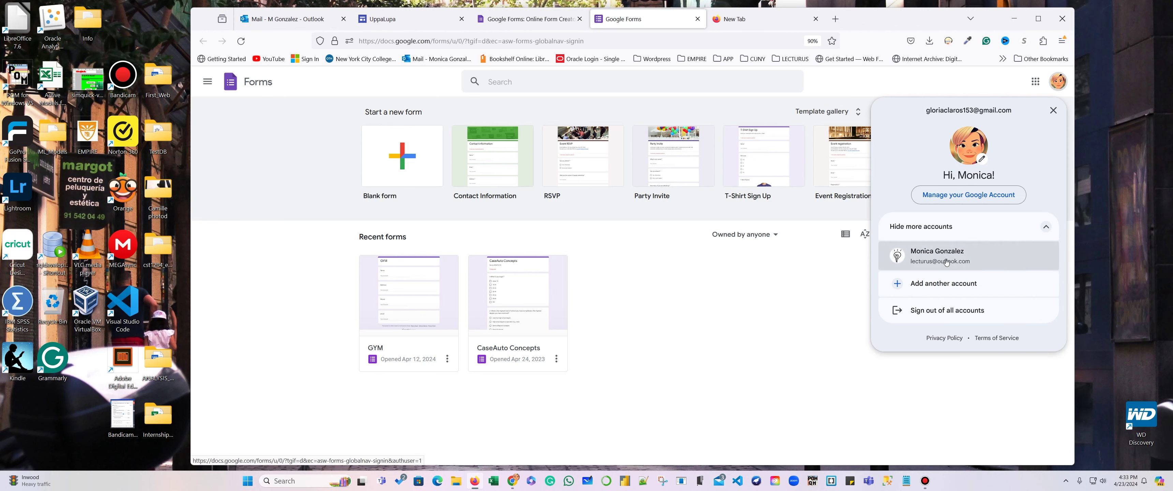
pyautogui.click(952, 270)
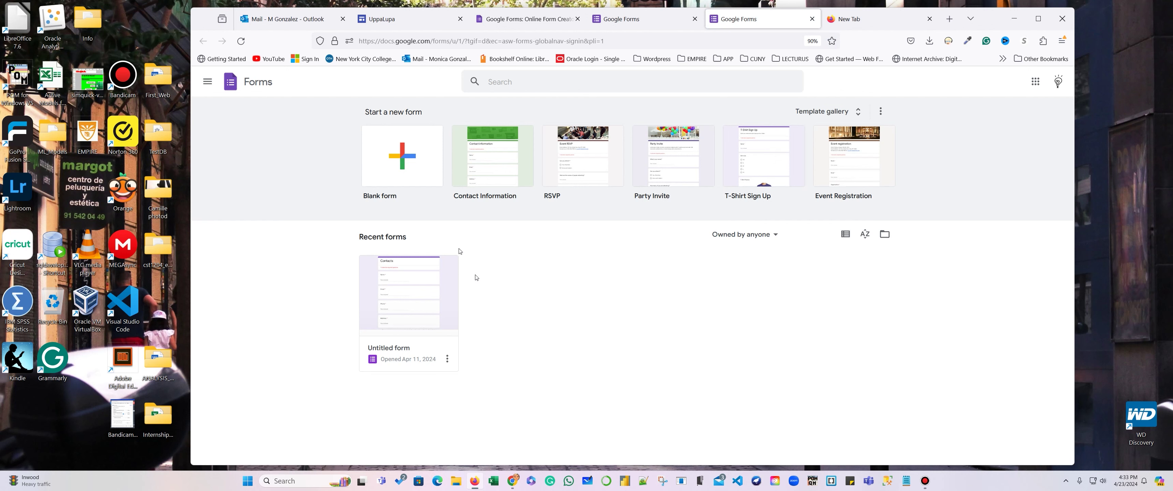
# Move the old Untitled form to the trash and open the template gallery.
pyautogui.click(447, 359)
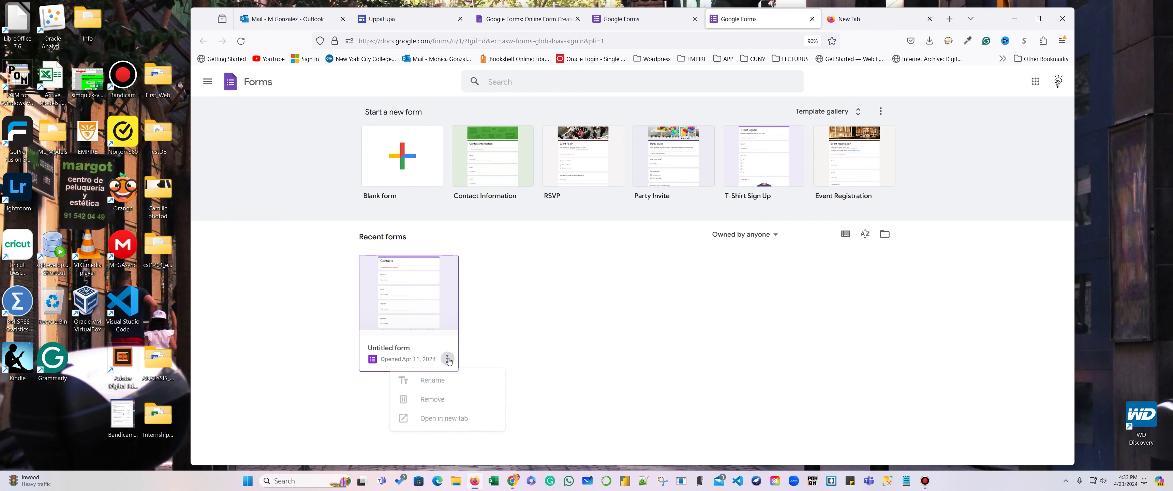
pyautogui.click(423, 399)
pyautogui.click(769, 298)
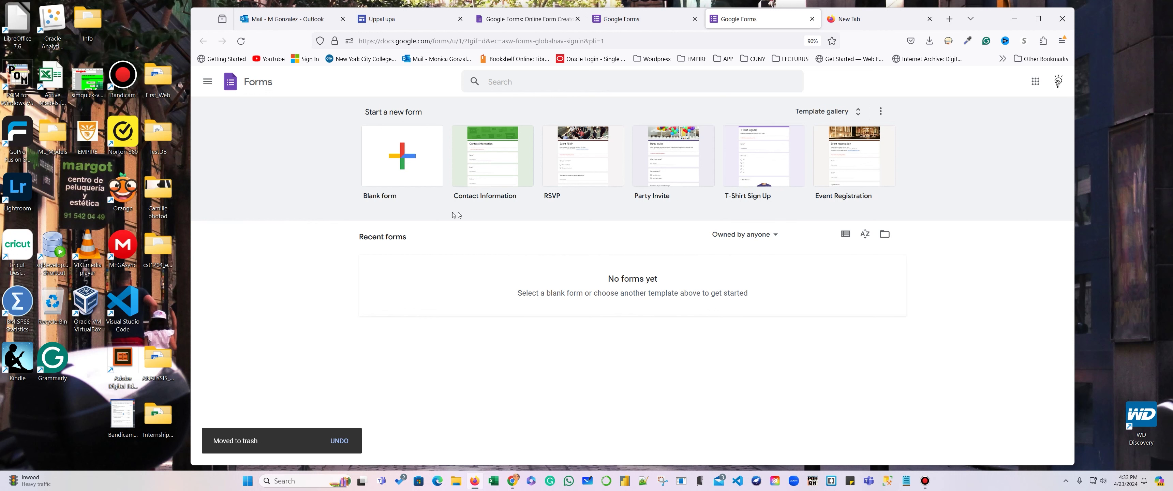
pyautogui.click(861, 116)
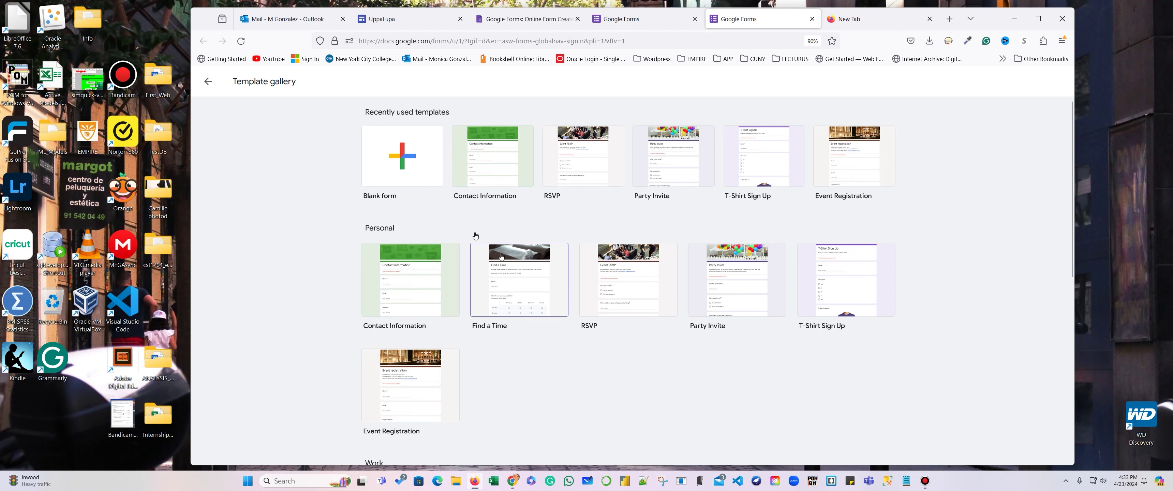
# Start a blank form and change its title from 'Untitled form' to 'Contact'.
pyautogui.click(402, 155)
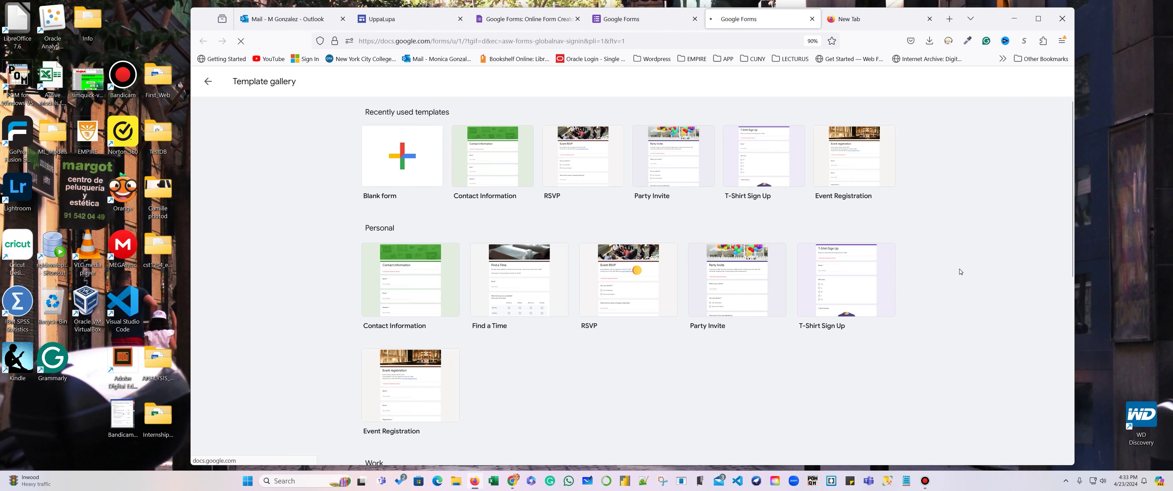
pyautogui.click(524, 148)
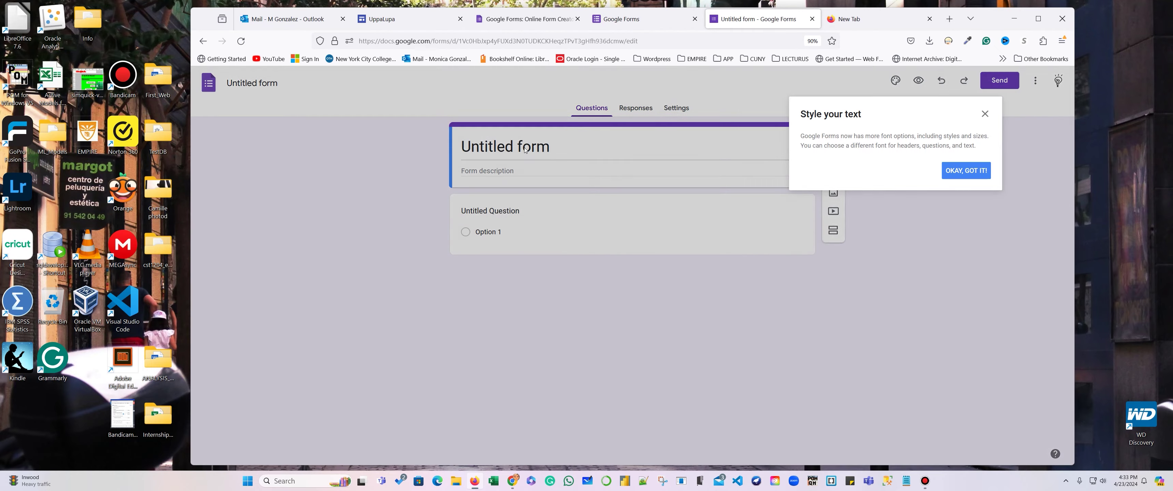
pyautogui.click(966, 171)
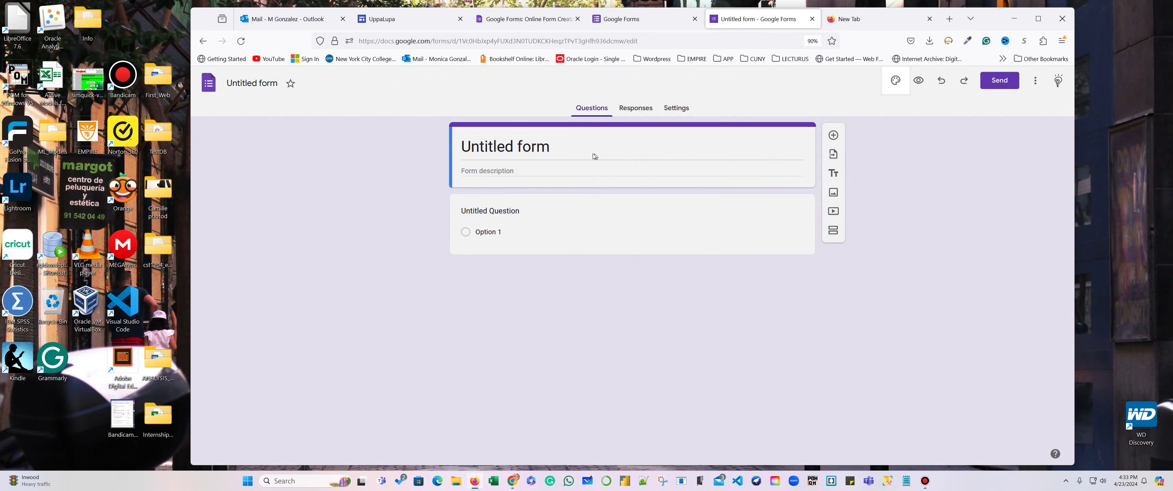
pyautogui.click(552, 149)
pyautogui.moveTo(555, 151); pyautogui.dragTo(411, 152)
pyautogui.write('C')
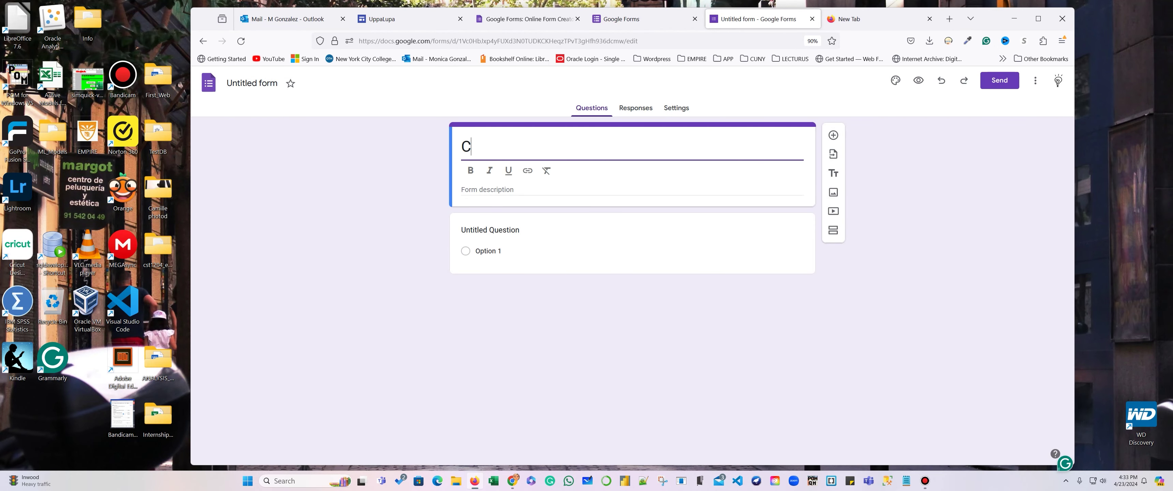
pyautogui.write('ontact')
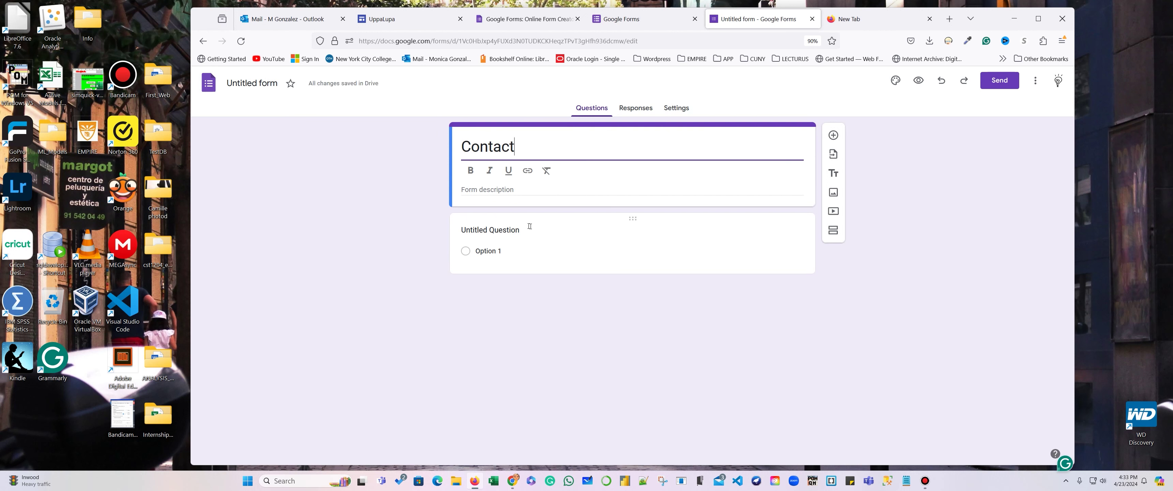
# Add the form description 'Contact us at UppaLupa'.
pyautogui.click(508, 190)
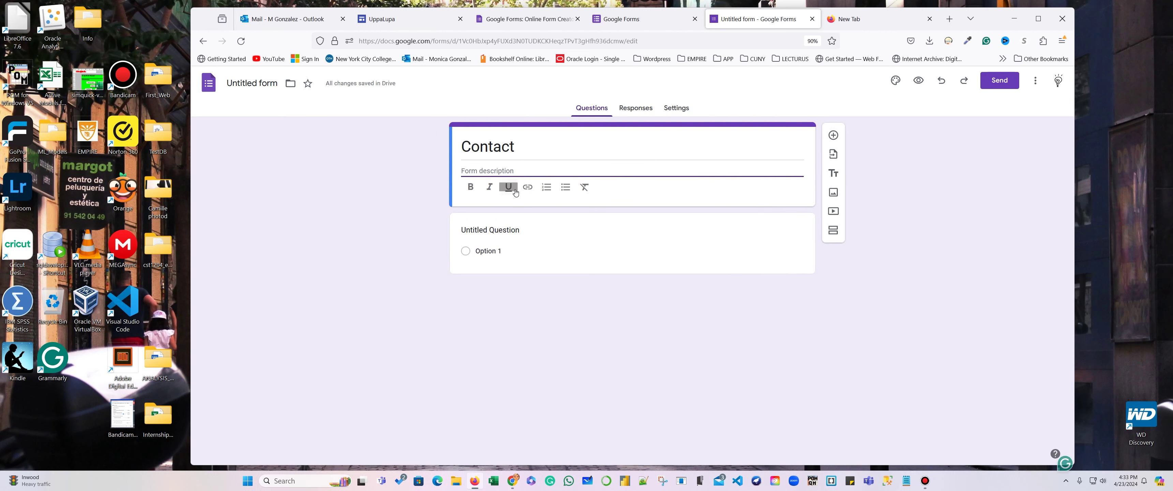
pyautogui.write('Contact us at UppaLupa')
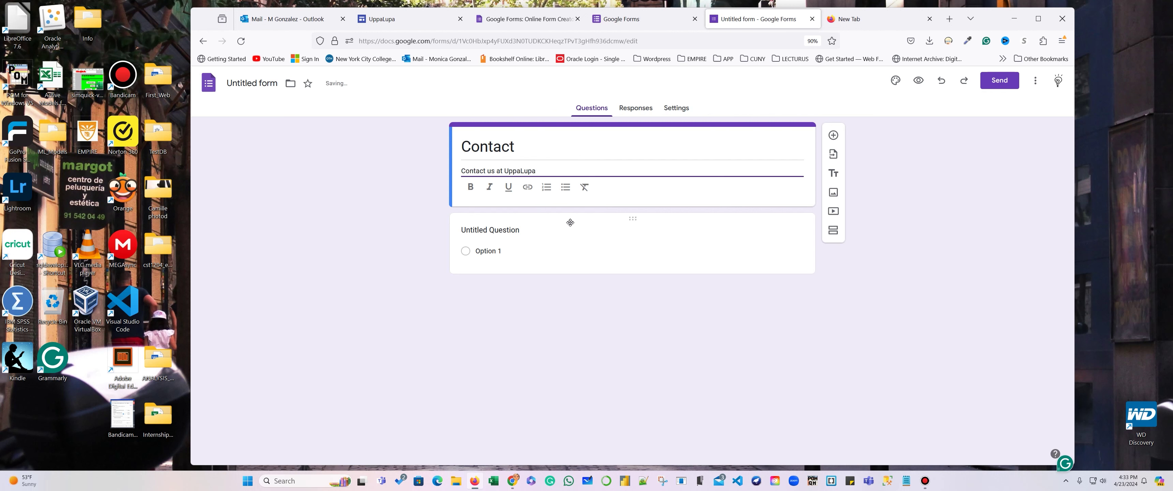
pyautogui.click(483, 251)
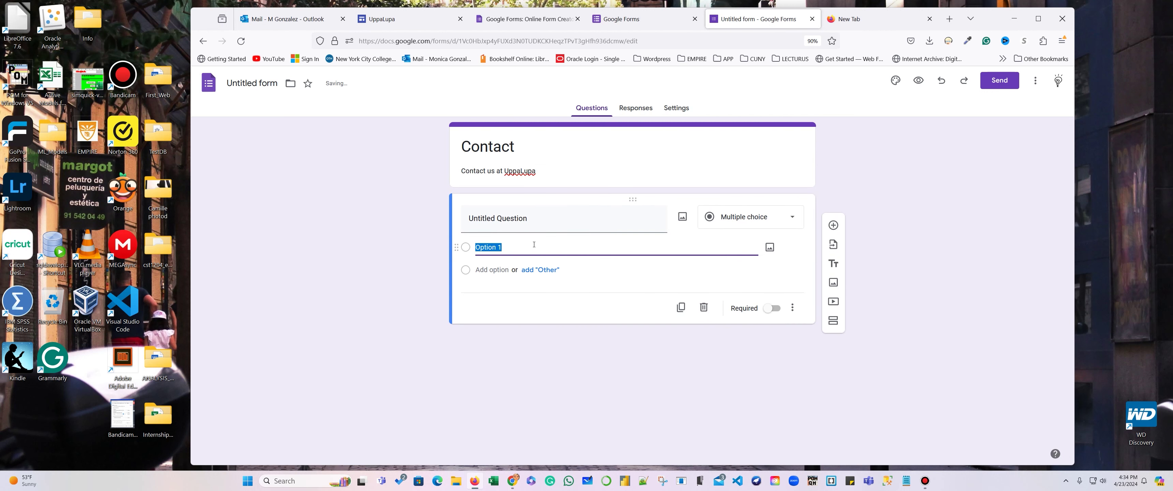
# Rename the first question to 'Name' and make it a Short answer question.
pyautogui.click(577, 224)
pyautogui.moveTo(578, 223); pyautogui.dragTo(459, 222)
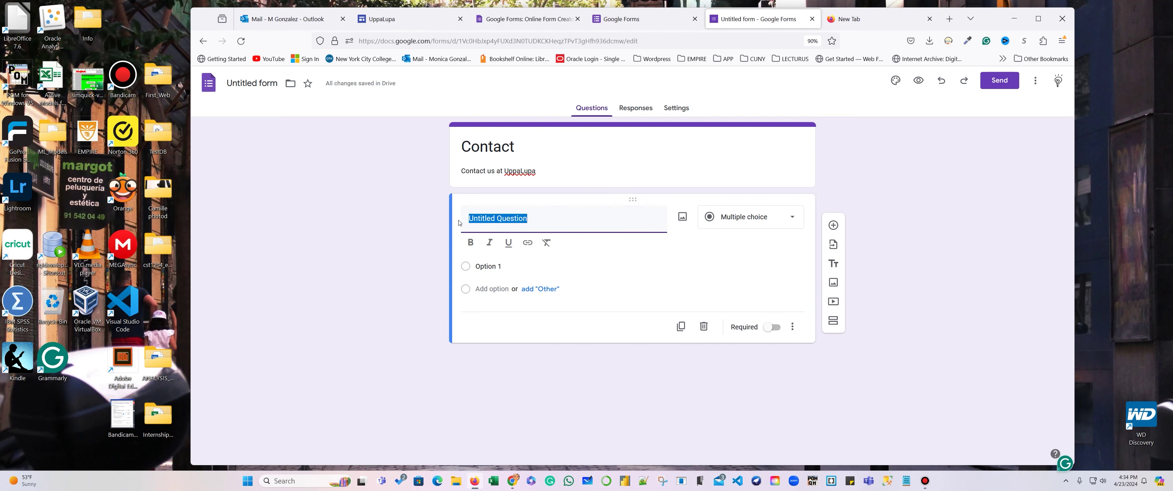
pyautogui.write('Name')
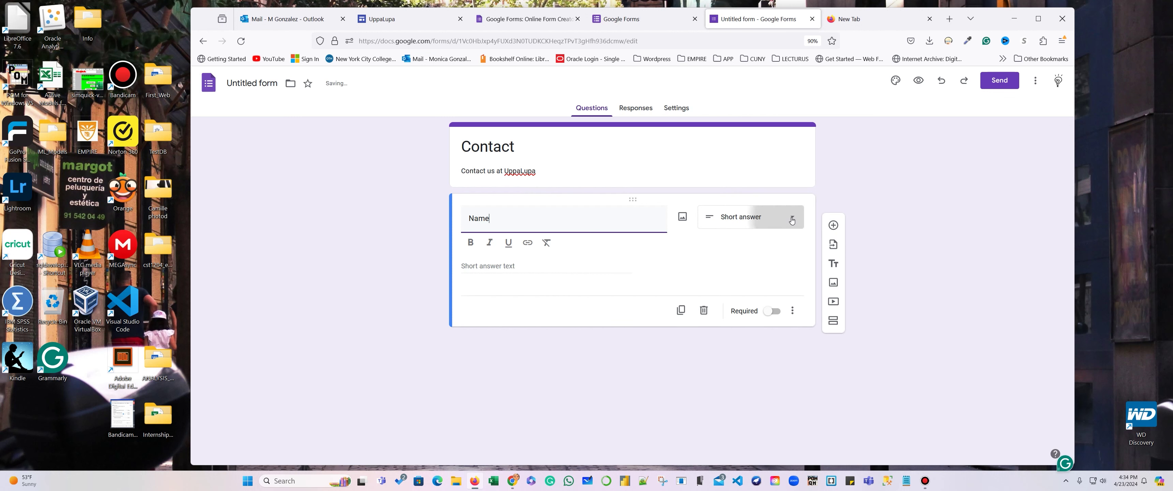
pyautogui.click(761, 217)
pyautogui.click(759, 182)
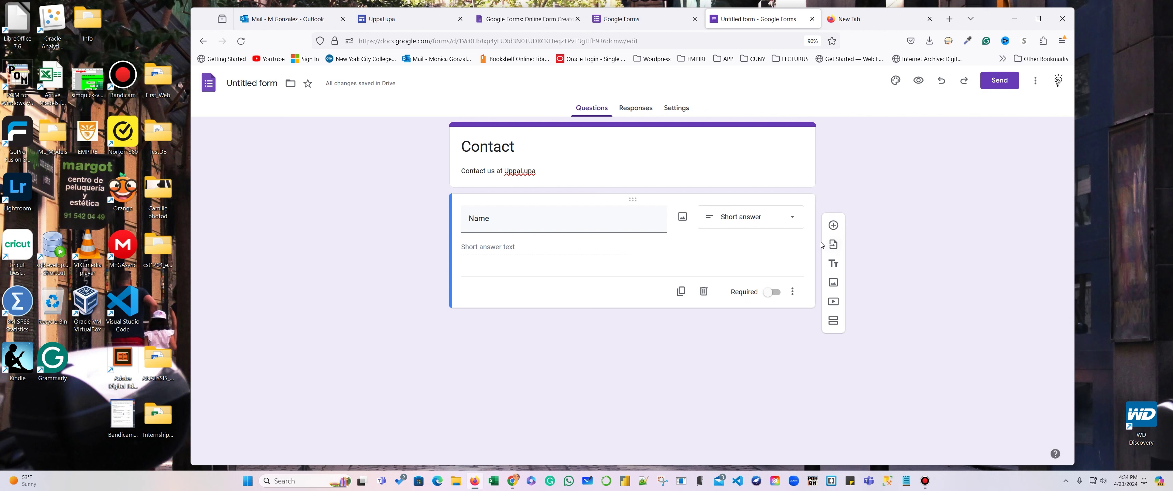
# Add 'Email' and 'Phone' questions below Name.
pyautogui.click(833, 225)
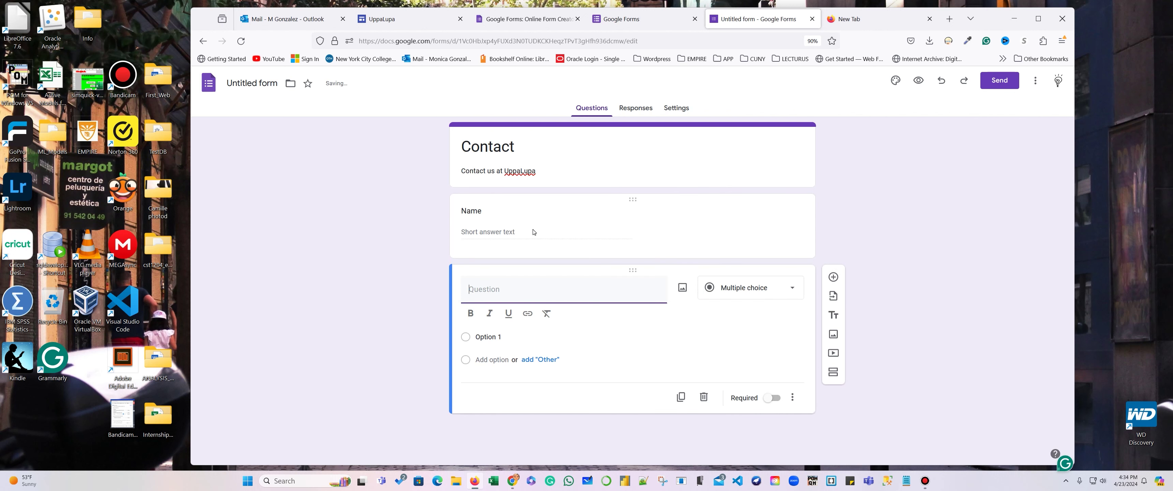
pyautogui.write('Email')
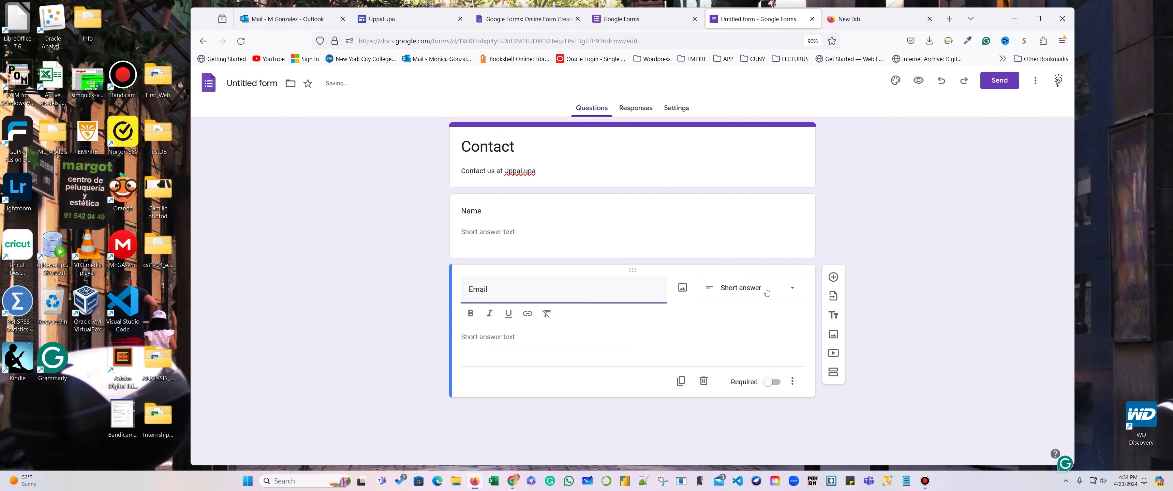
pyautogui.click(833, 277)
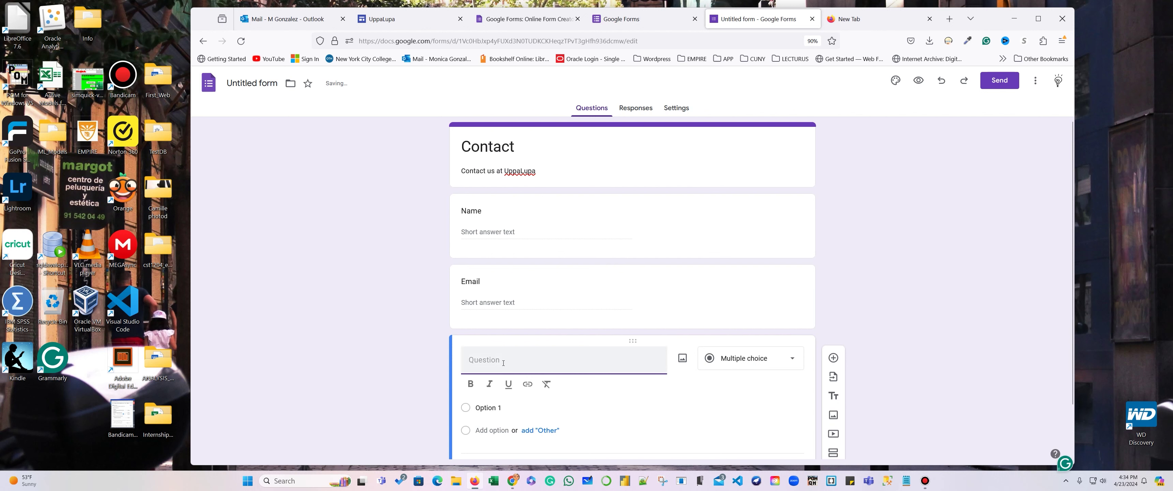
pyautogui.write('Phone')
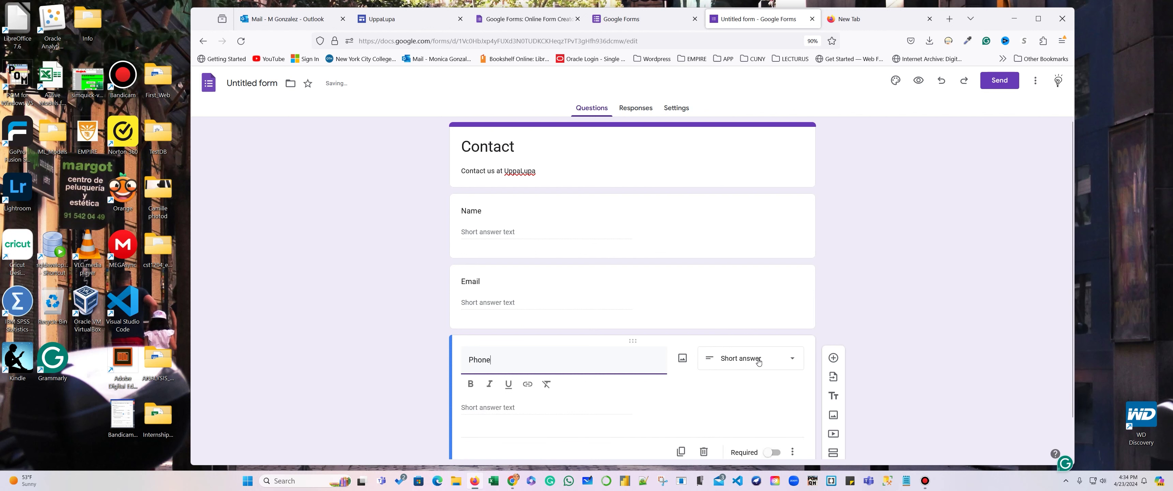
# Add a fourth question titled 'Question' below Phone and set it to Short answer.
pyautogui.click(833, 359)
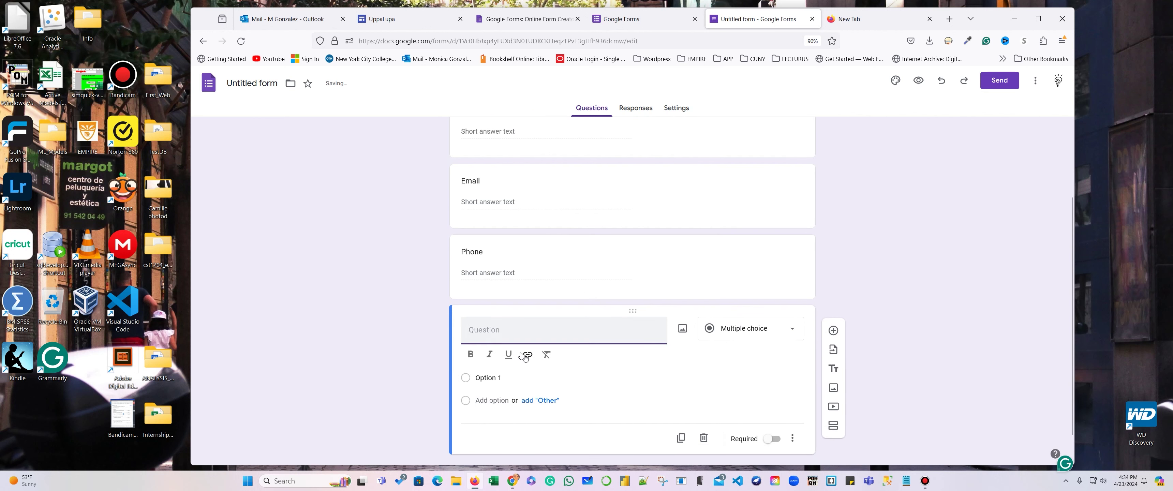
pyautogui.scroll(2, 499, 336)
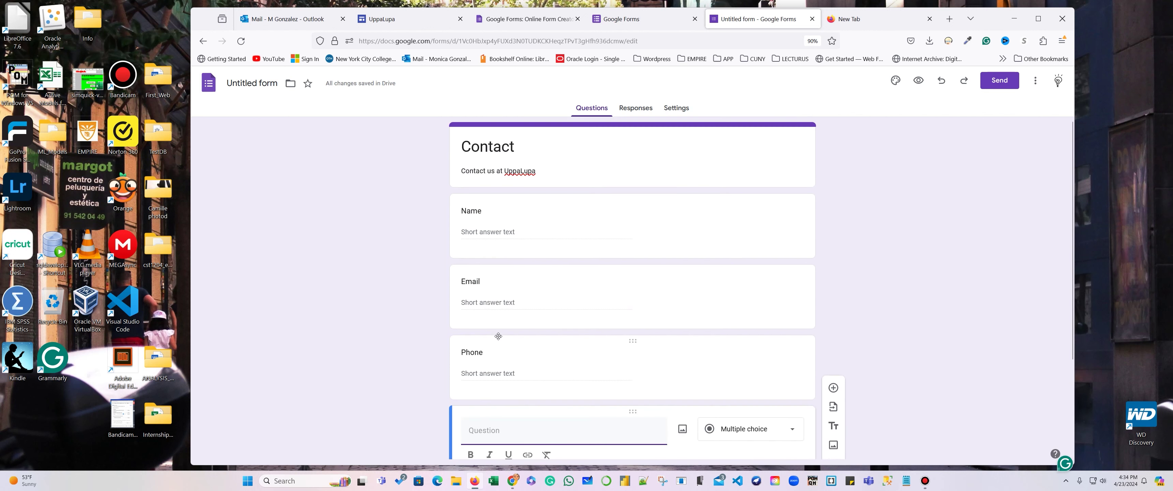
pyautogui.scroll(-2, 498, 337)
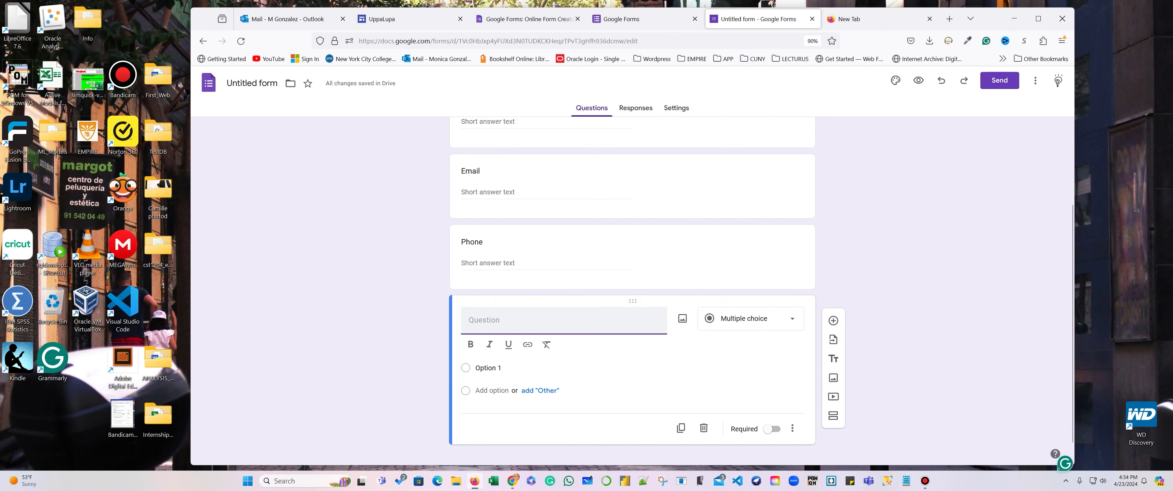
pyautogui.write('Question')
pyautogui.click(782, 319)
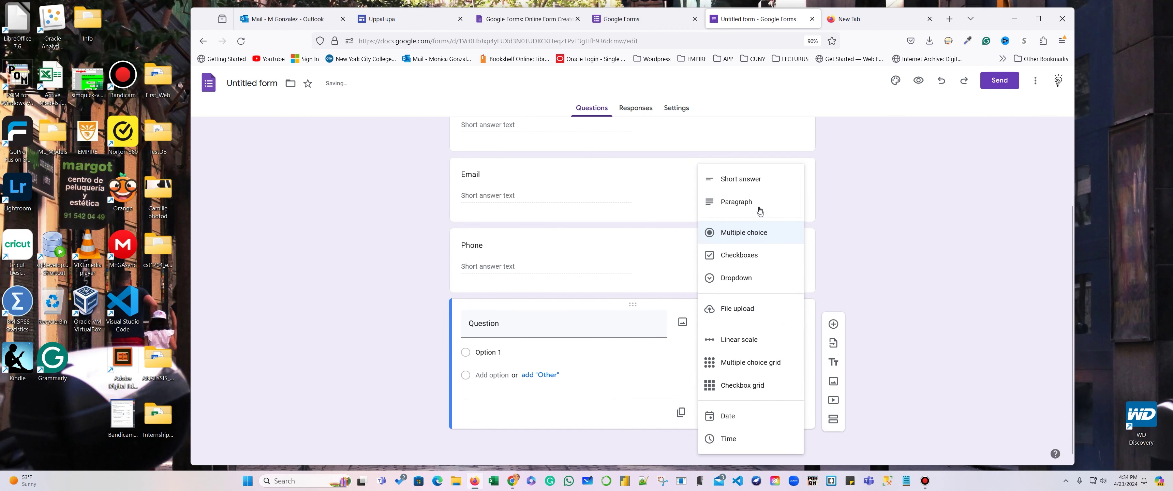
pyautogui.click(747, 182)
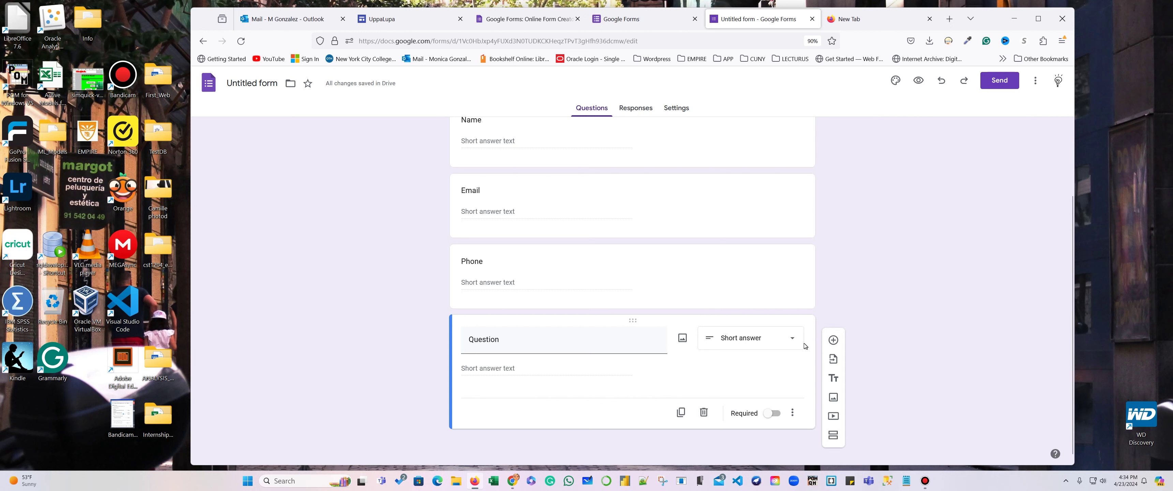
# Turn on the Required toggle for the Phone, Email and Name question cards.
pyautogui.click(736, 281)
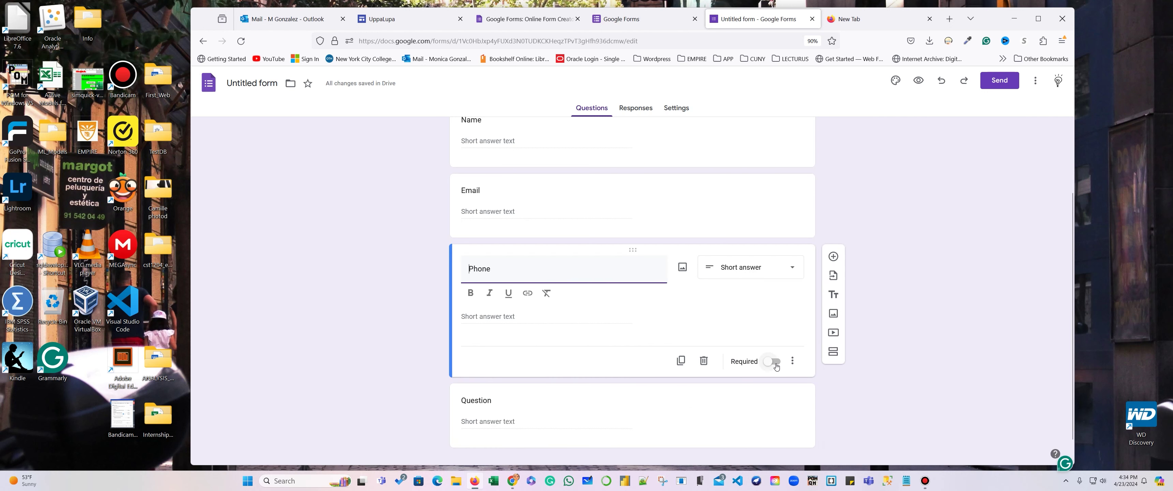
pyautogui.click(776, 363)
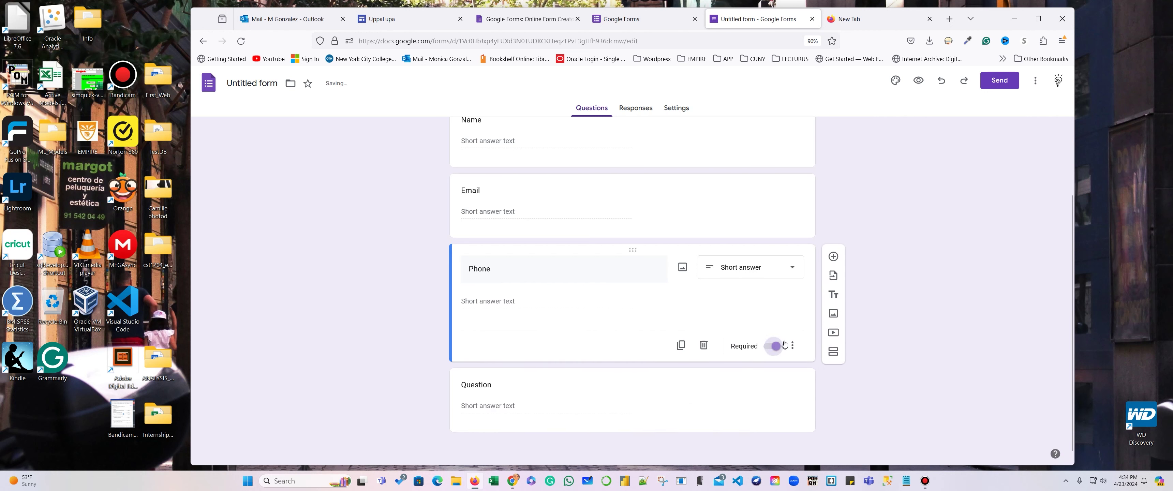
pyautogui.click(762, 225)
pyautogui.click(775, 291)
pyautogui.scroll(2, 775, 283)
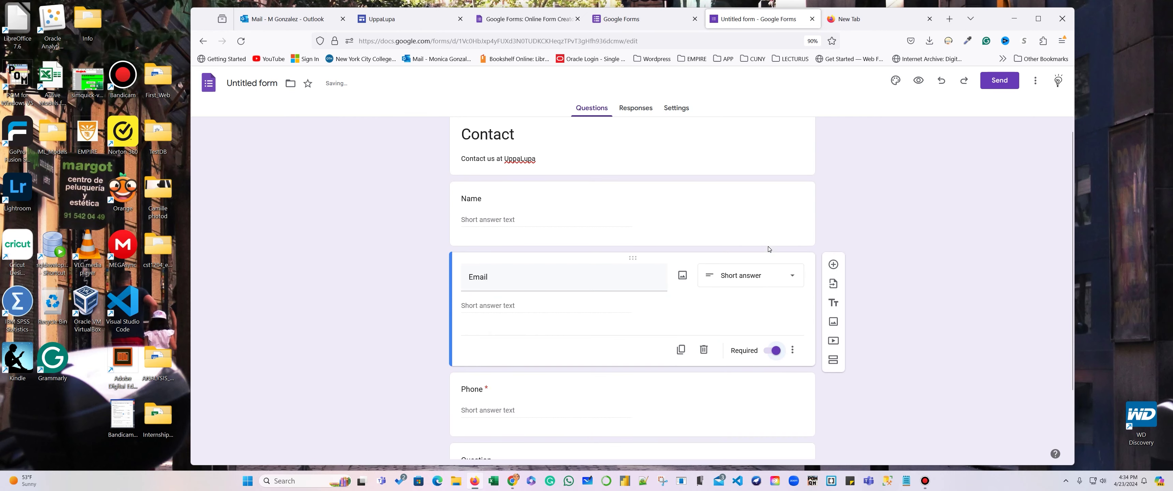
pyautogui.click(763, 242)
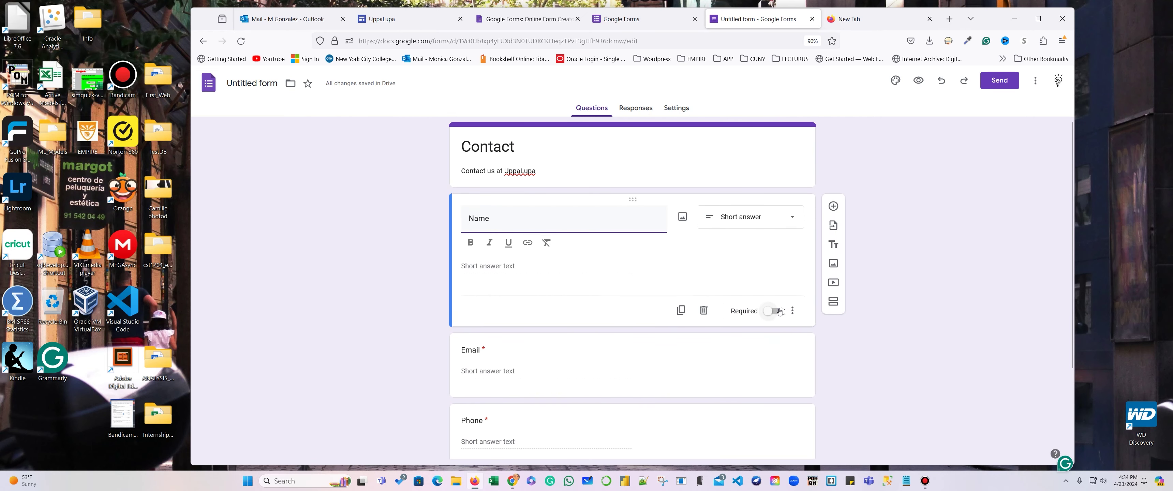
pyautogui.click(775, 292)
pyautogui.scroll(-2, 729, 339)
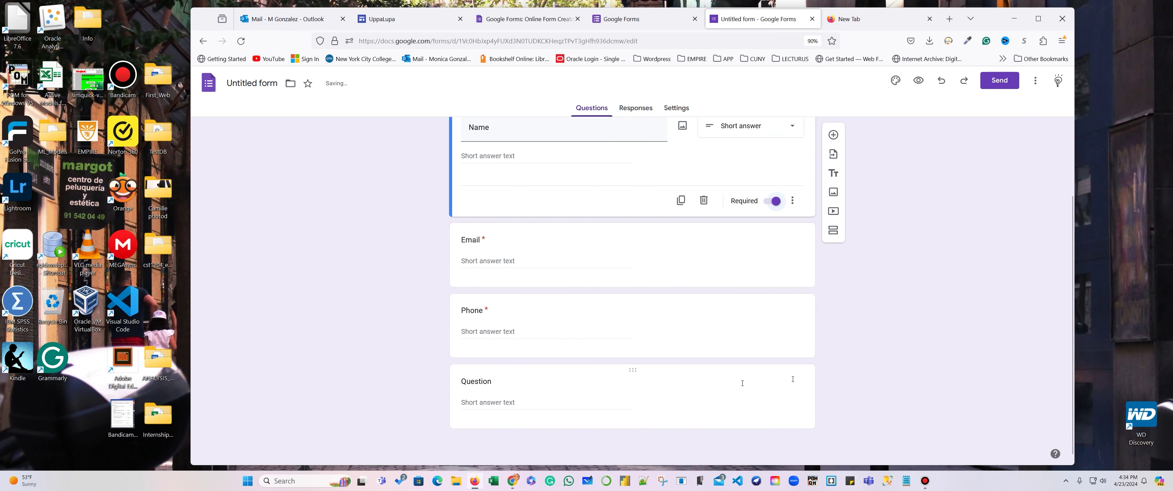
pyautogui.scroll(2, 932, 328)
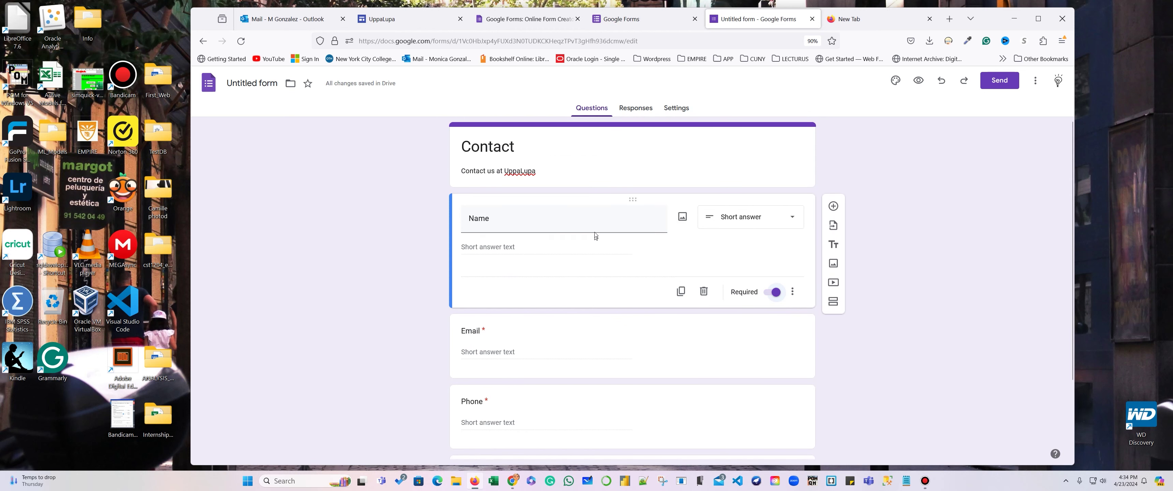
# From the Responses tab, link responses to a new spreadsheet named 'Conatct'.
pyautogui.click(635, 109)
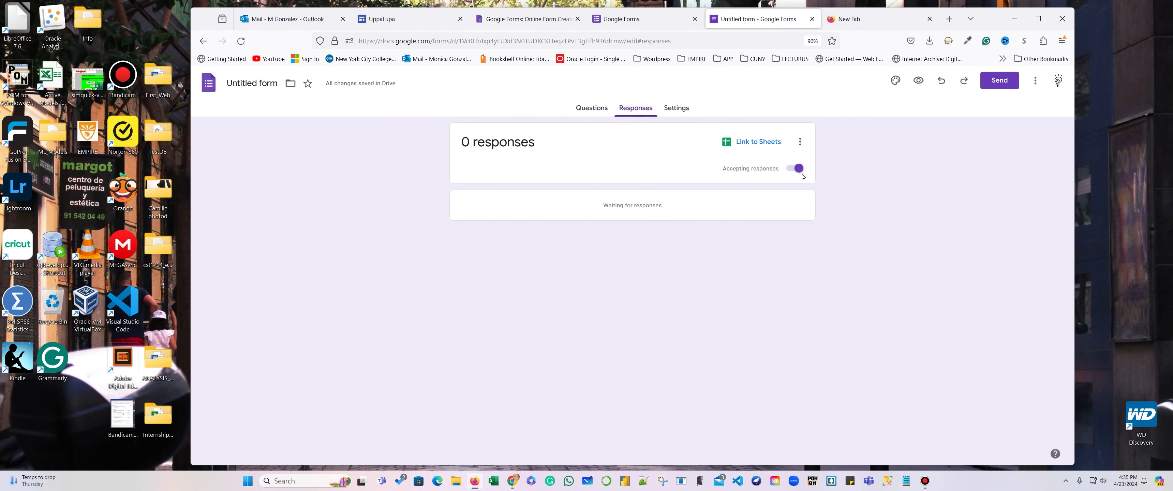
pyautogui.click(754, 143)
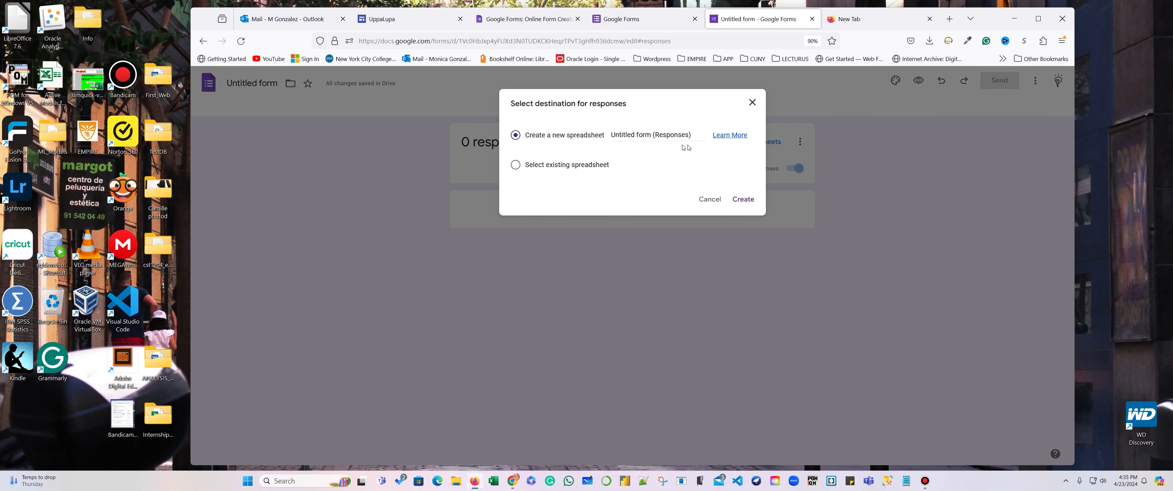
pyautogui.click(629, 133)
pyautogui.click(610, 136)
pyautogui.moveTo(613, 133); pyautogui.dragTo(706, 135)
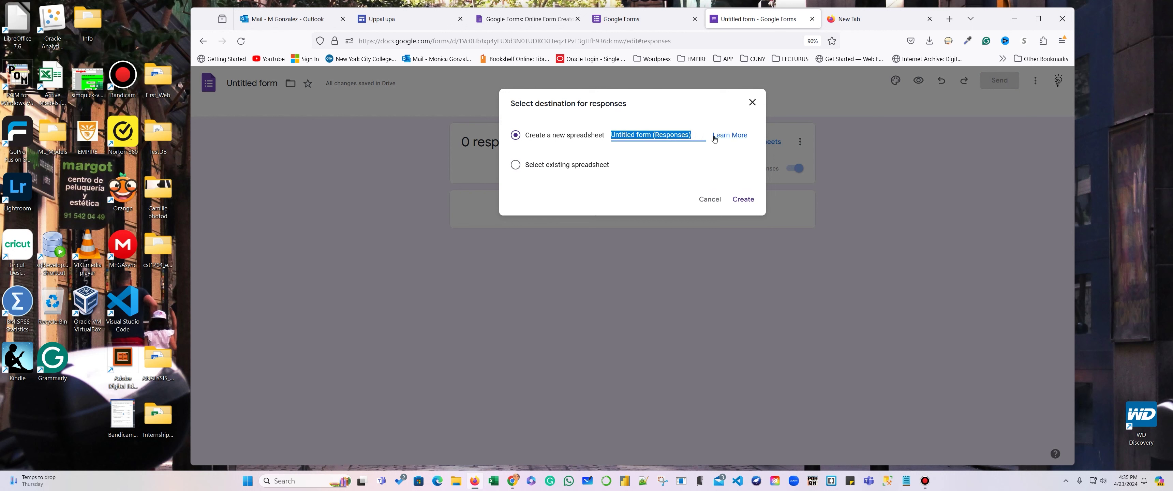
pyautogui.write('Conatct')
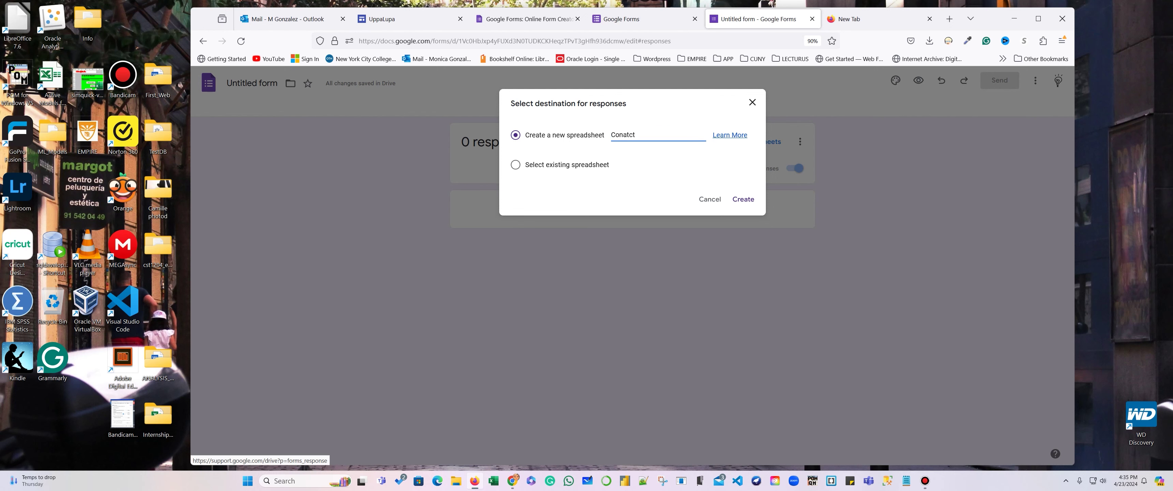
pyautogui.click(743, 199)
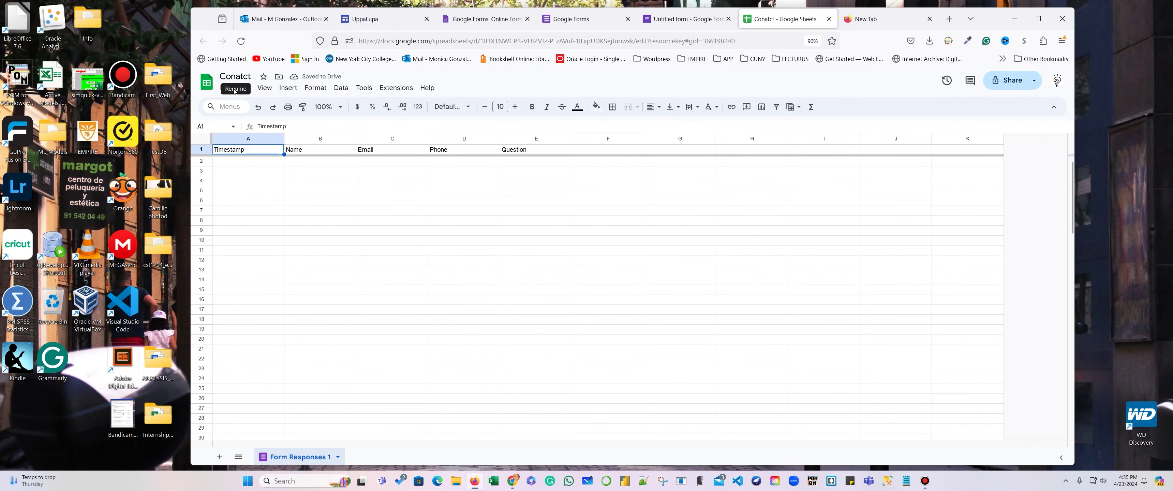
# Correct the misspelled spreadsheet title to 'Contact'.
pyautogui.click(246, 76)
pyautogui.press('BackSpace')
pyautogui.press('BackSpace')
pyautogui.press('BackSpace')
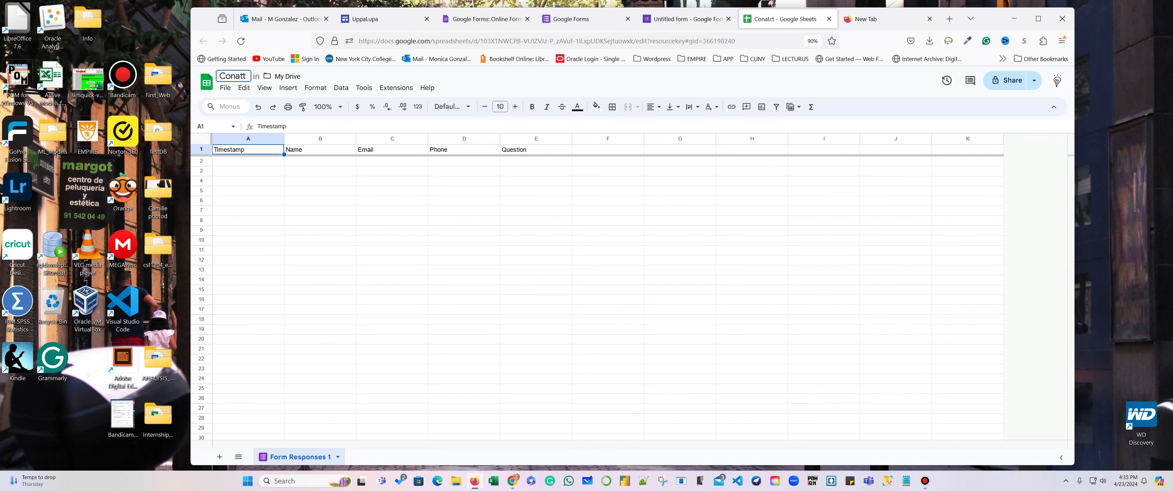
pyautogui.write('tac')
pyautogui.click(758, 83)
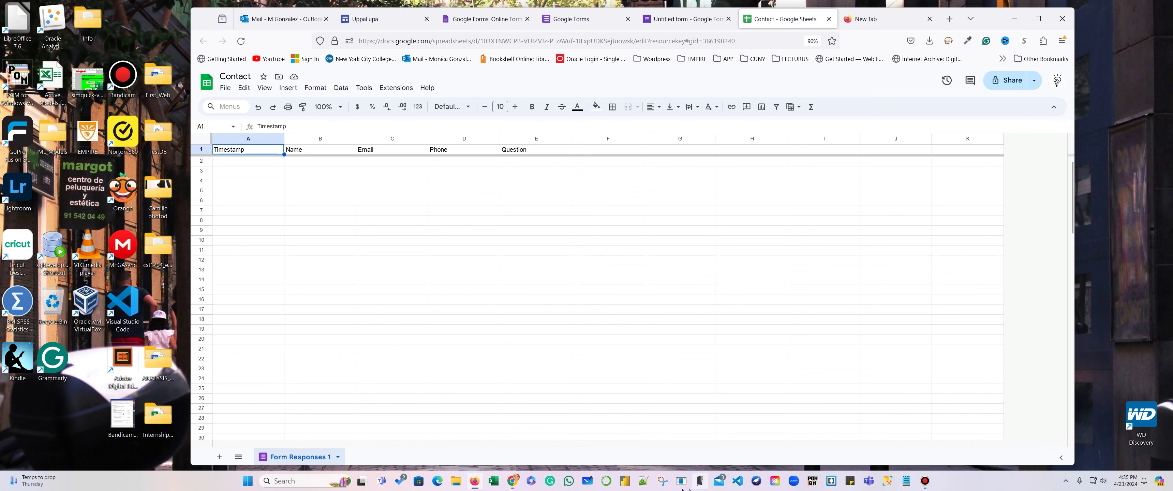
# Take a Snipping Tool capture of the spreadsheet's header area.
pyautogui.click(669, 485)
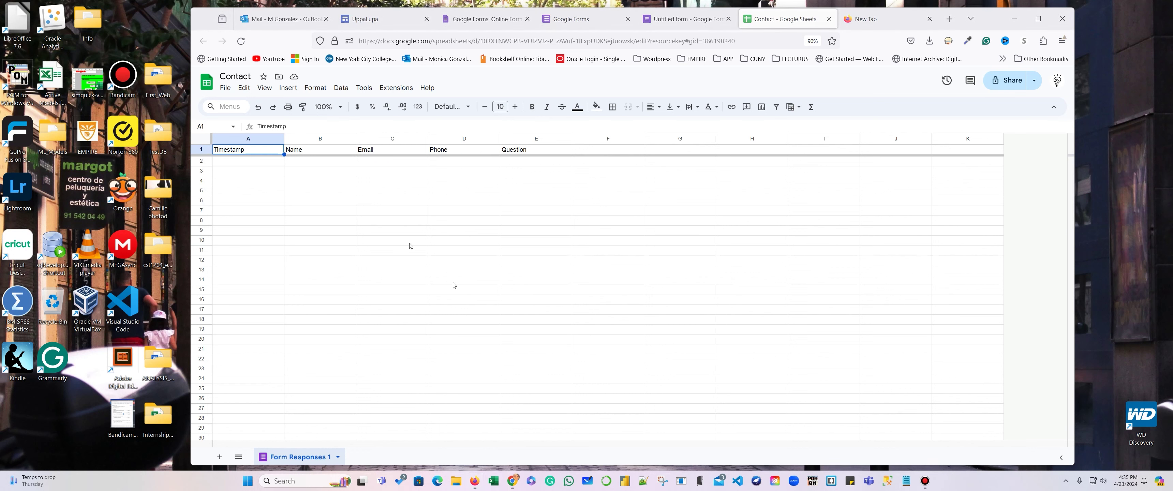
pyautogui.click(503, 166)
pyautogui.moveTo(196, 93); pyautogui.dragTo(626, 211)
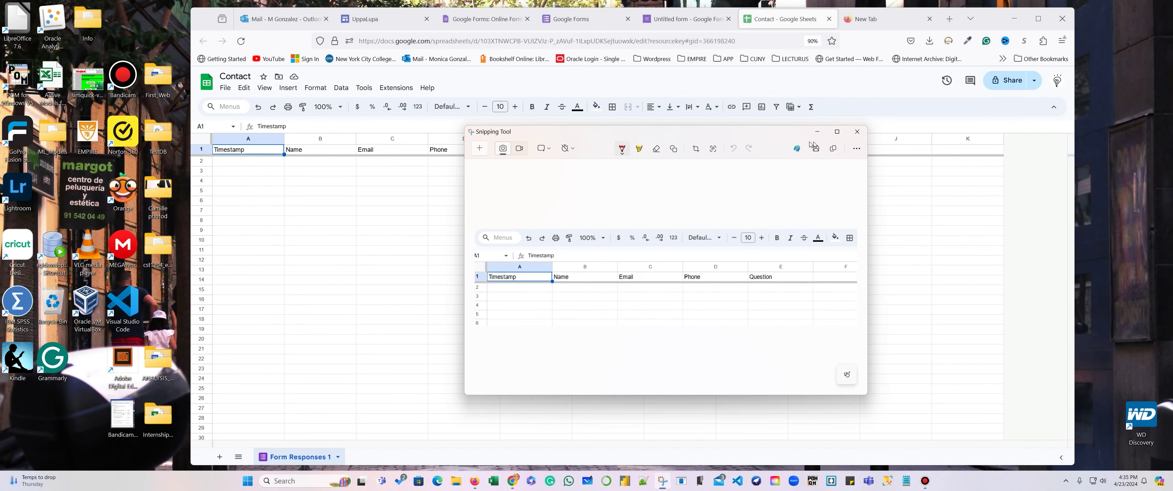
pyautogui.click(817, 132)
# Check the quick sharing options, then return to the UppaLupa site editor.
pyautogui.click(1035, 90)
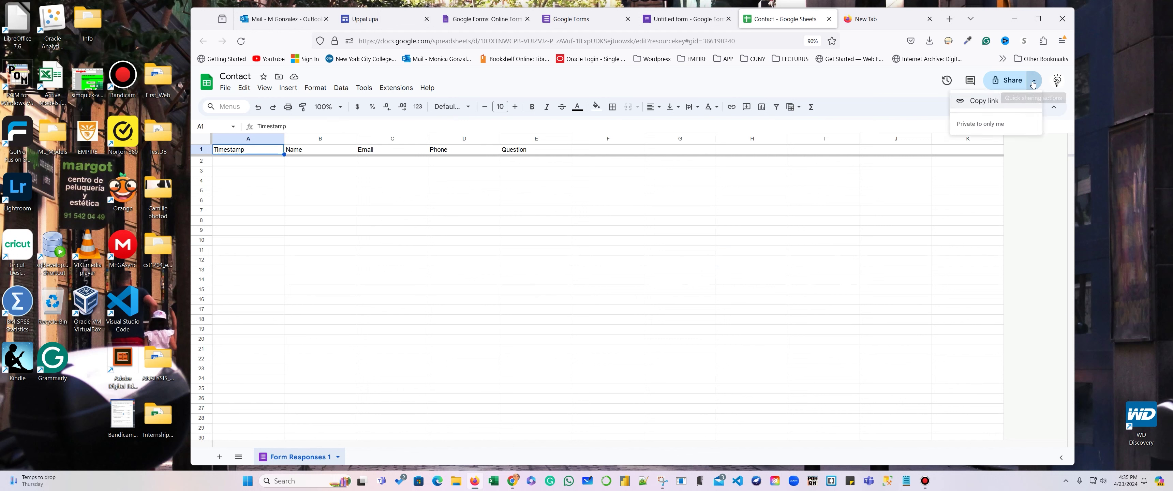
pyautogui.click(981, 103)
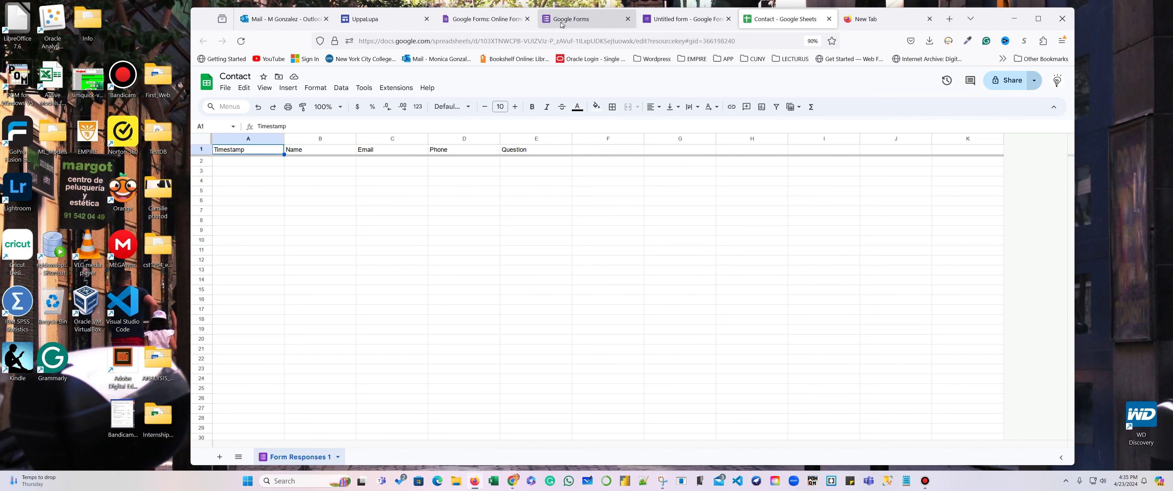
pyautogui.click(479, 21)
pyautogui.click(374, 19)
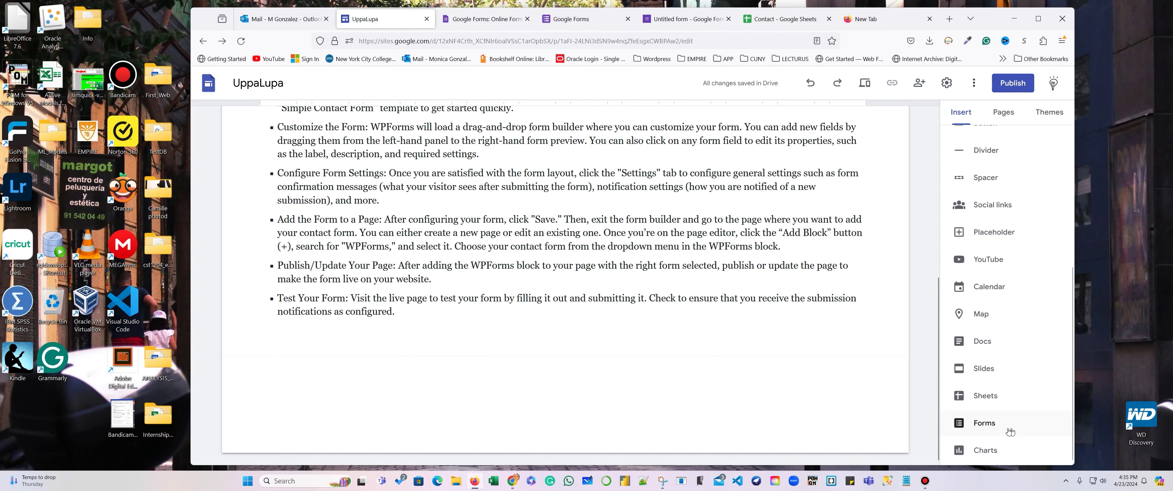
# Browse the embeddable forms, try Untitled form then cancel, and go to Google Forms home.
pyautogui.click(986, 422)
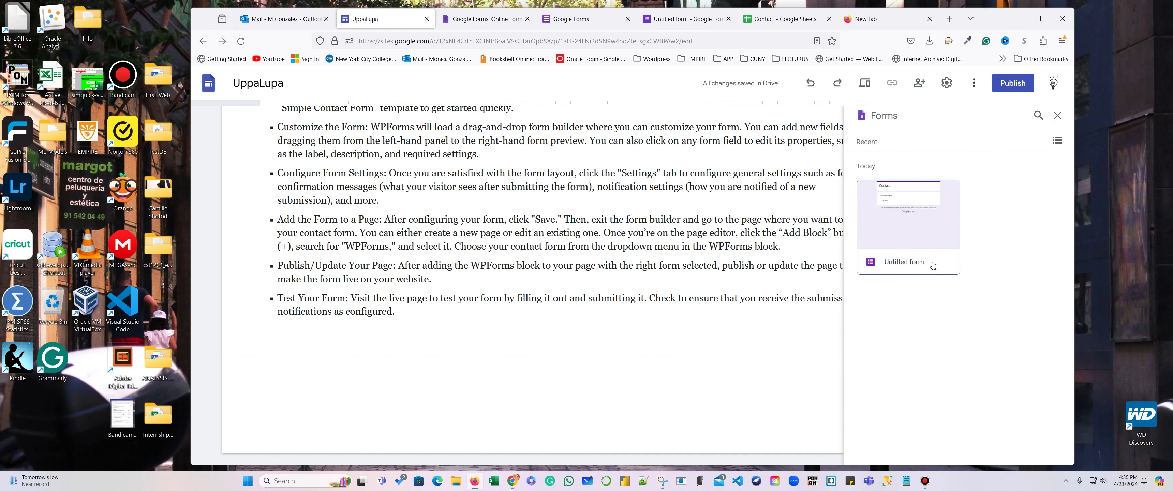
pyautogui.click(921, 225)
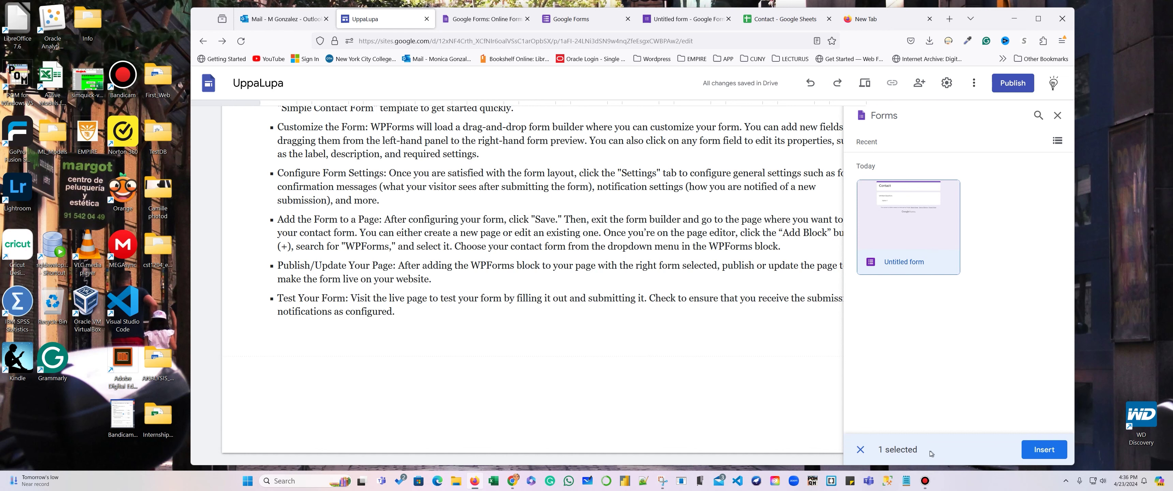
pyautogui.click(861, 450)
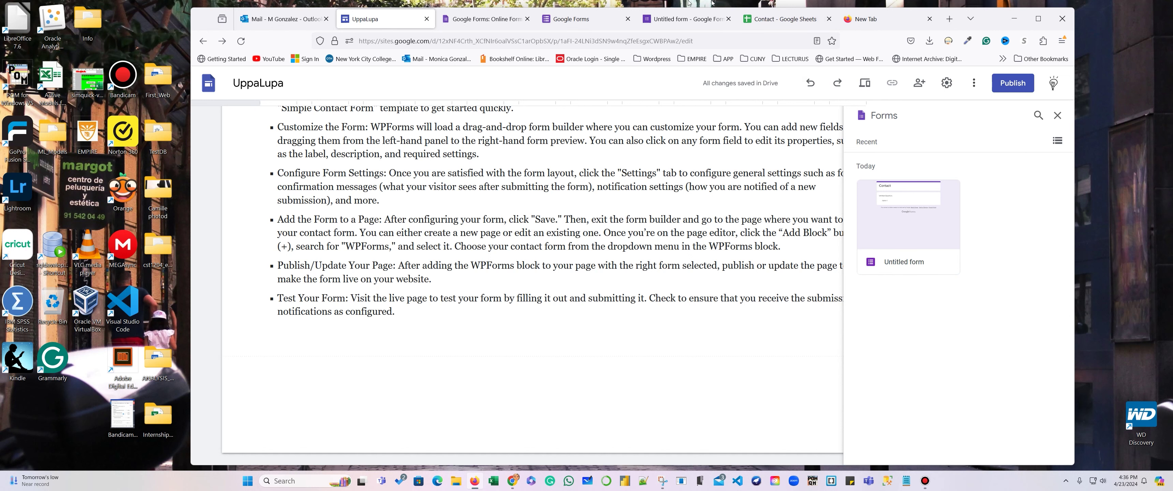
pyautogui.click(615, 18)
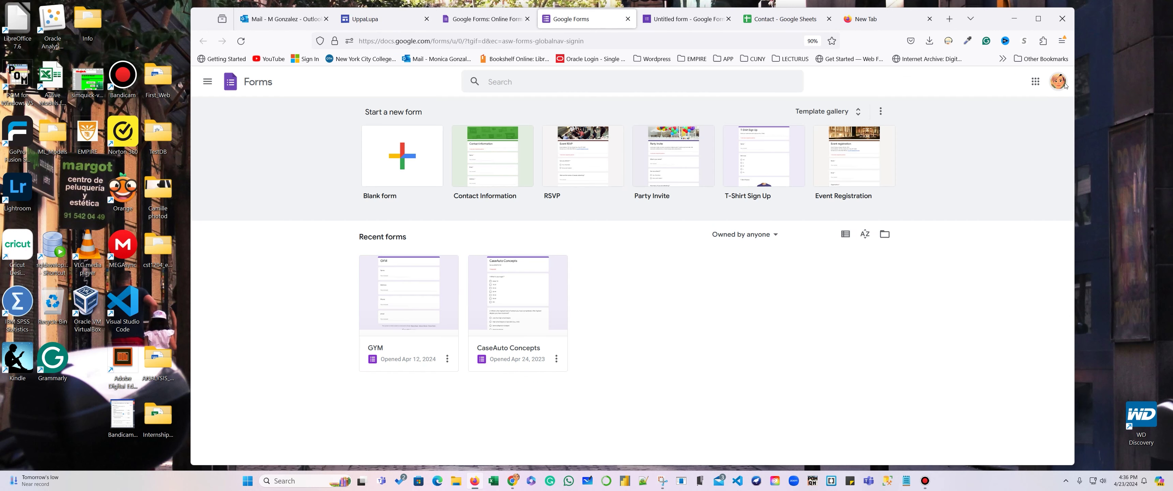
# Close the extra Google Forms home tab and return to the untitled form's questions.
pyautogui.click(678, 28)
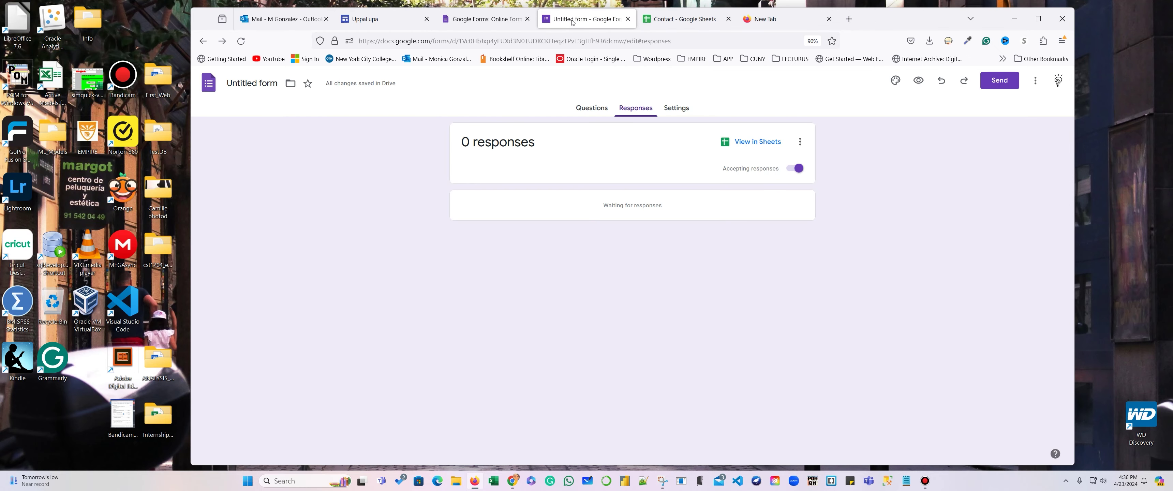
pyautogui.middleClick(574, 23)
pyautogui.click(589, 108)
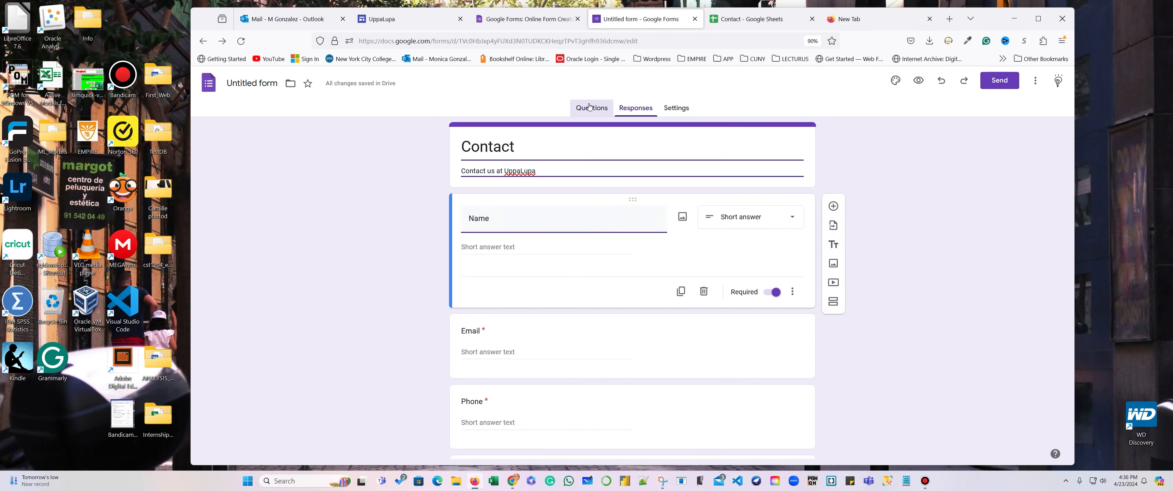
# Rename the form to 'Contact', glance at its responses, then return to the site editor.
pyautogui.click(240, 88)
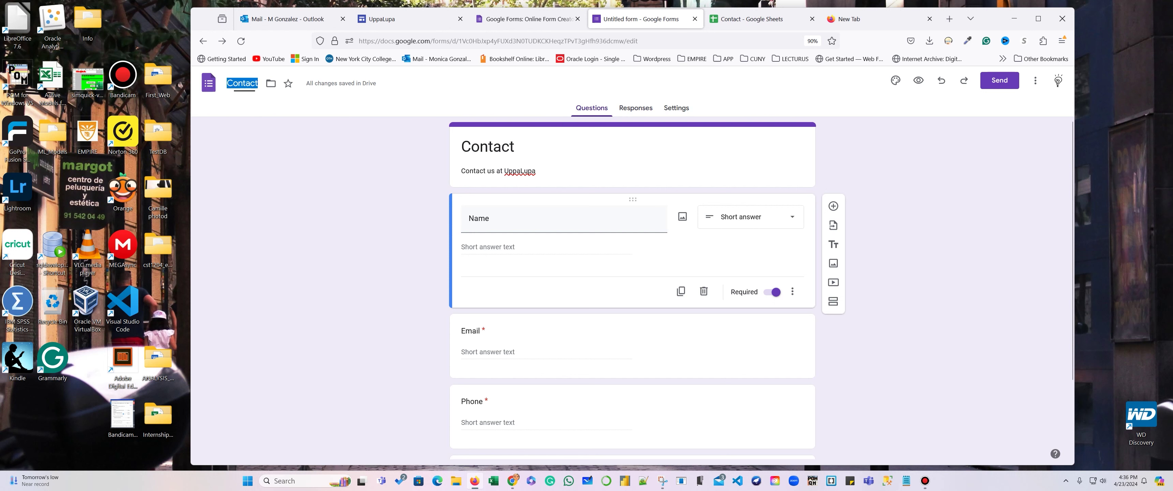
pyautogui.click(978, 142)
pyautogui.click(634, 111)
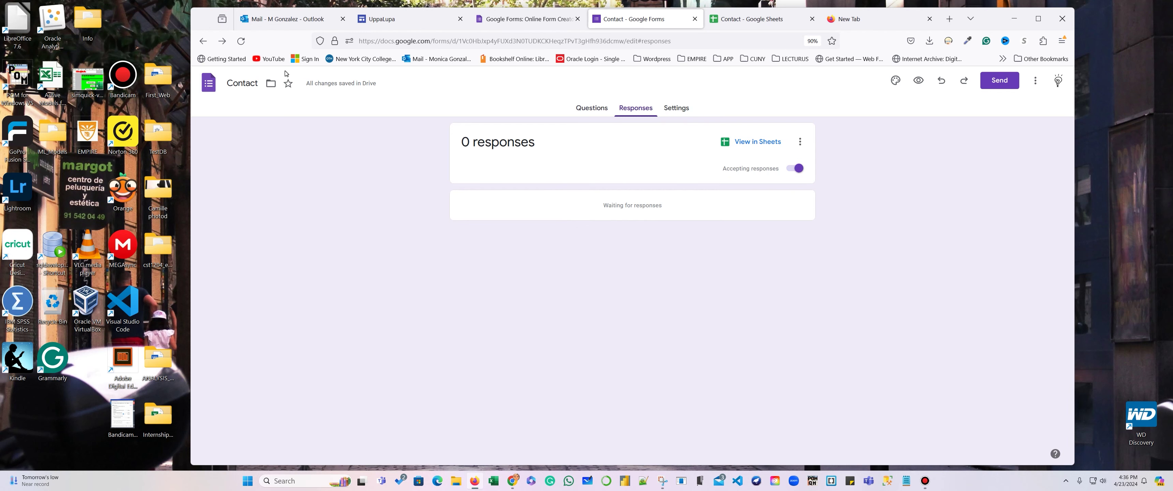
pyautogui.click(591, 108)
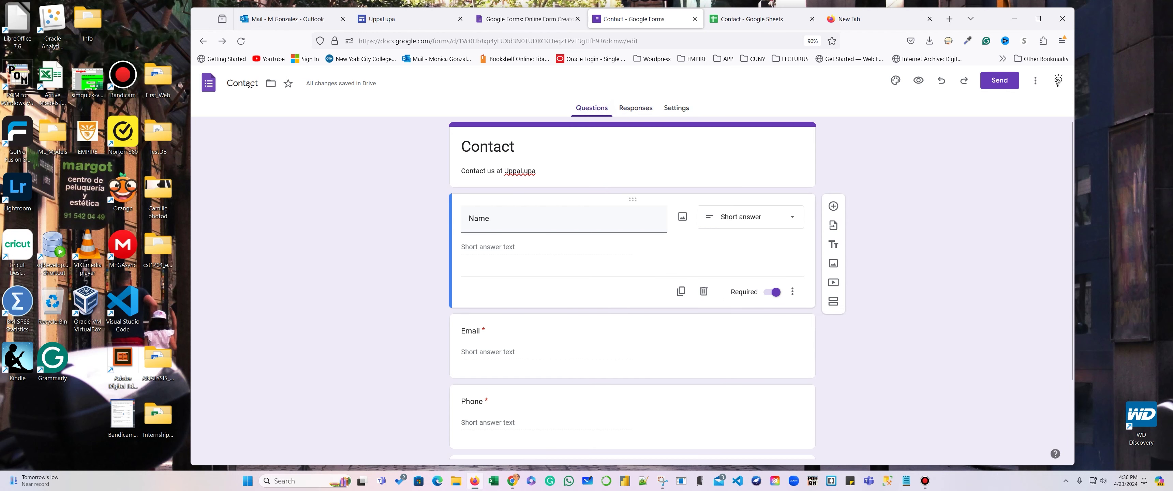
pyautogui.click(391, 19)
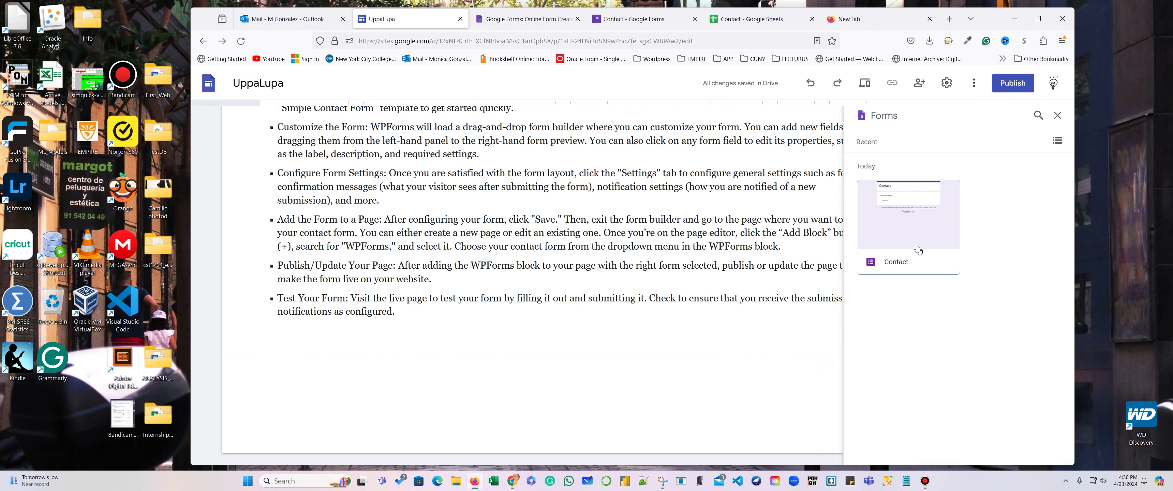
# Insert the Contact form below the guide text and widen it to nearly full page width.
pyautogui.click(918, 249)
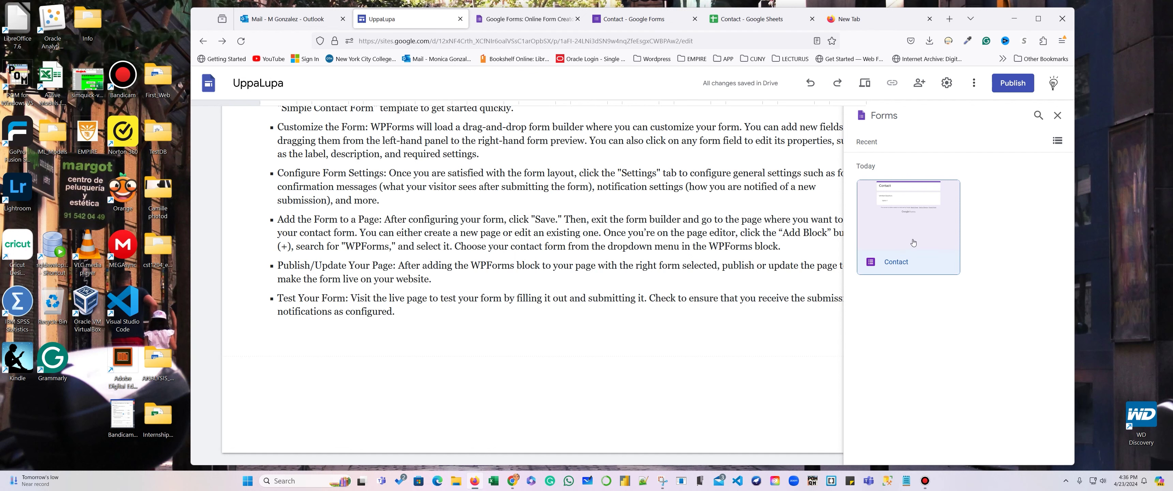
pyautogui.click(1045, 450)
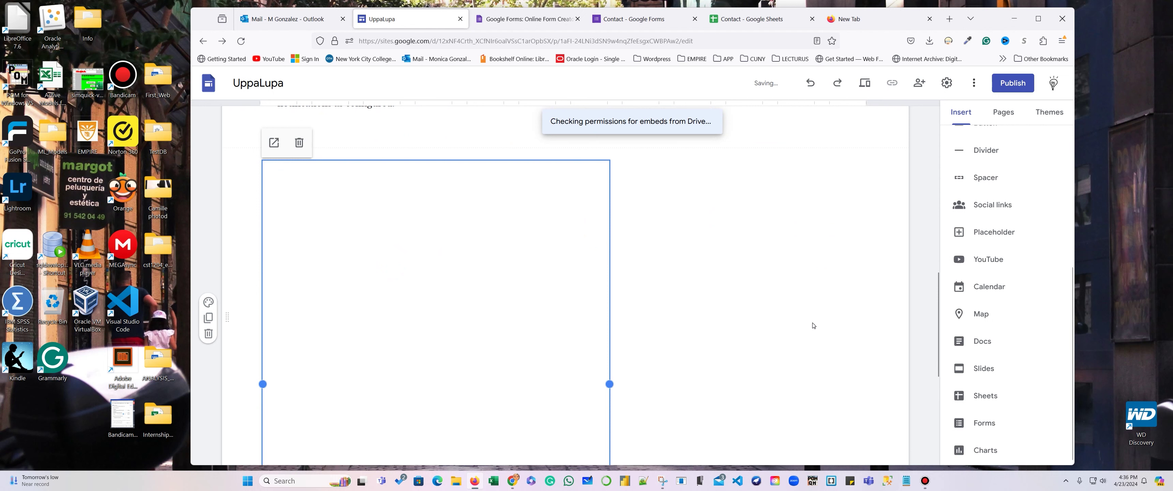
pyautogui.moveTo(610, 383); pyautogui.dragTo(876, 360)
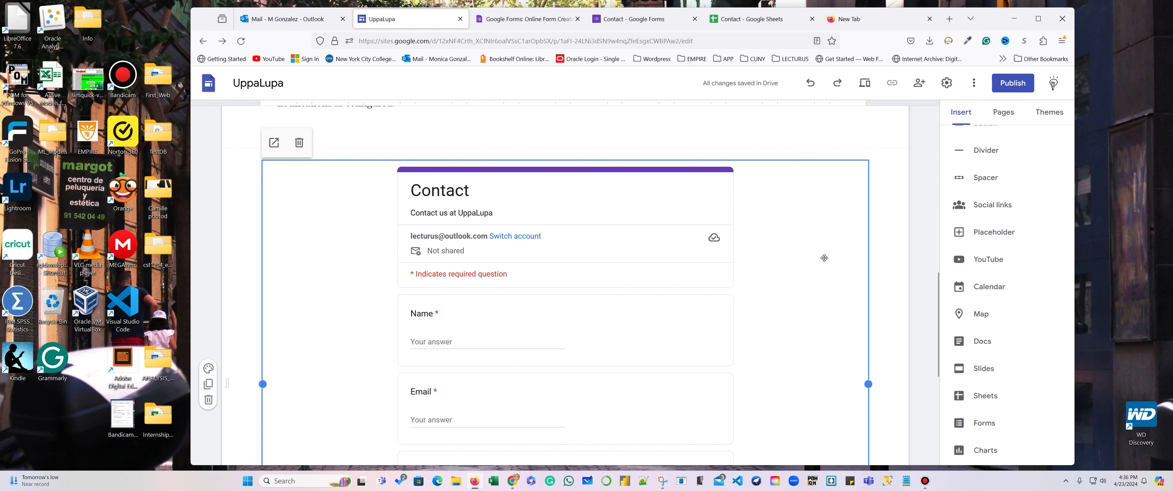
pyautogui.click(896, 303)
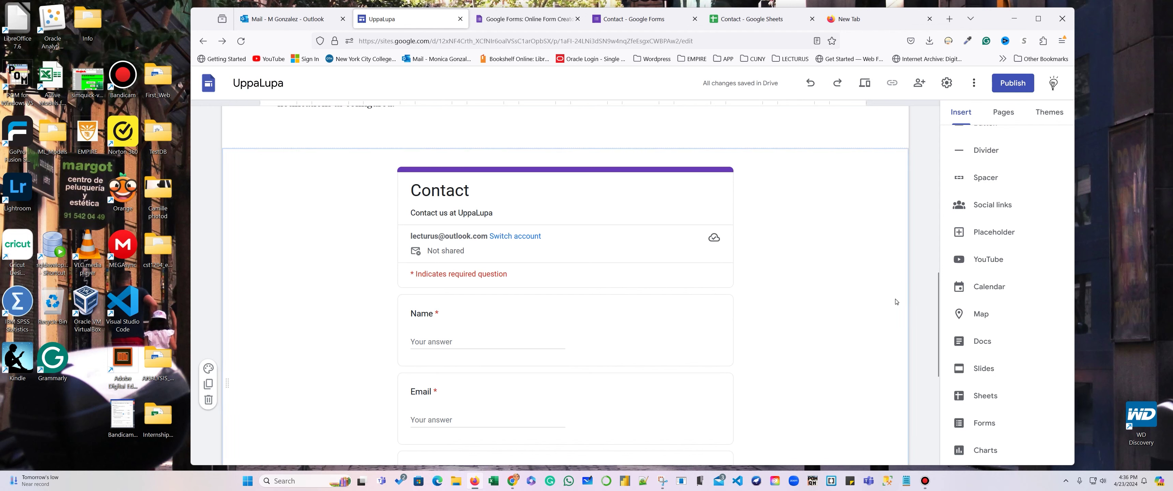
pyautogui.scroll(-4, 893, 299)
pyautogui.scroll(10, 892, 287)
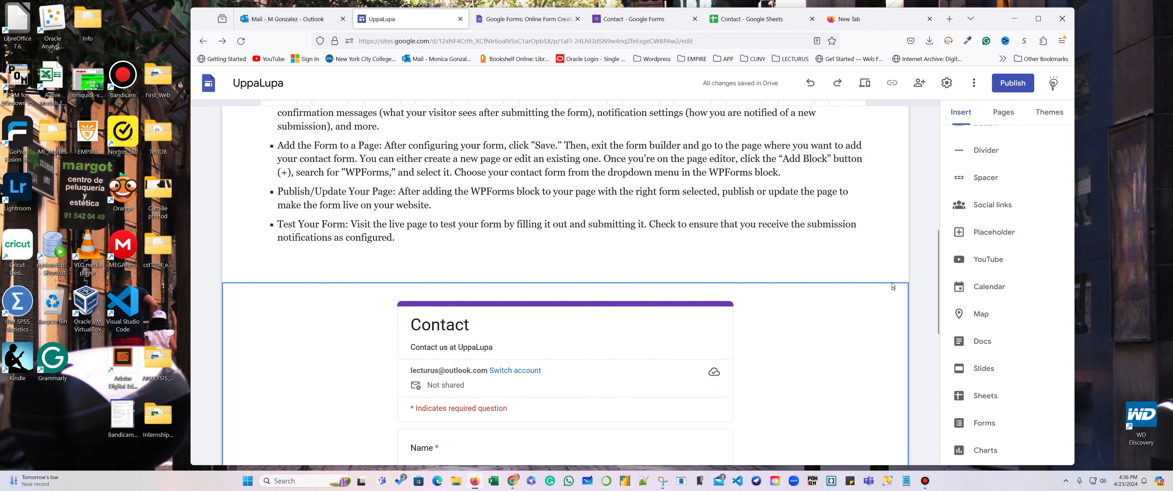
pyautogui.click(863, 84)
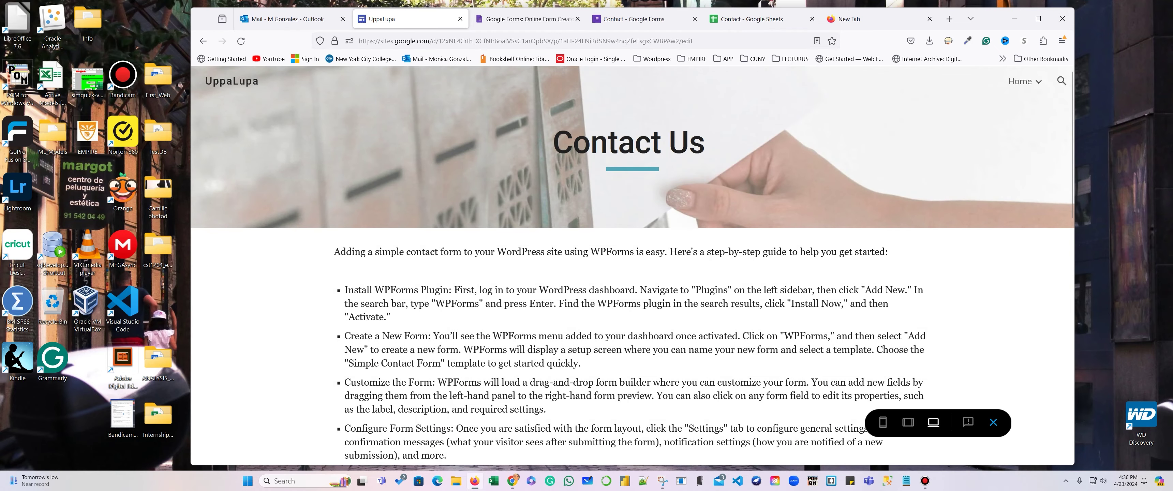
pyautogui.scroll(-12, 607, 379)
pyautogui.scroll(-1, 607, 378)
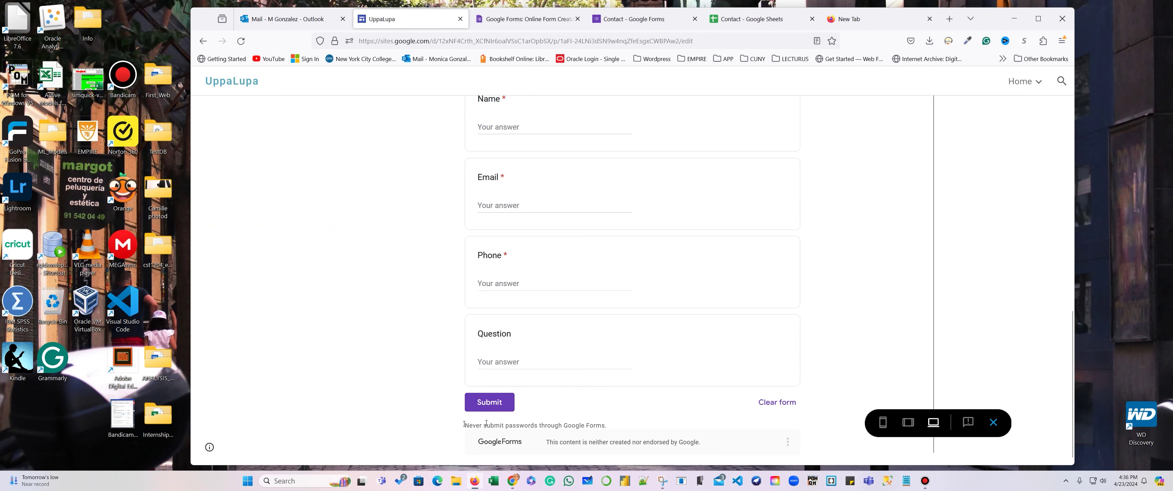
pyautogui.scroll(13, 588, 410)
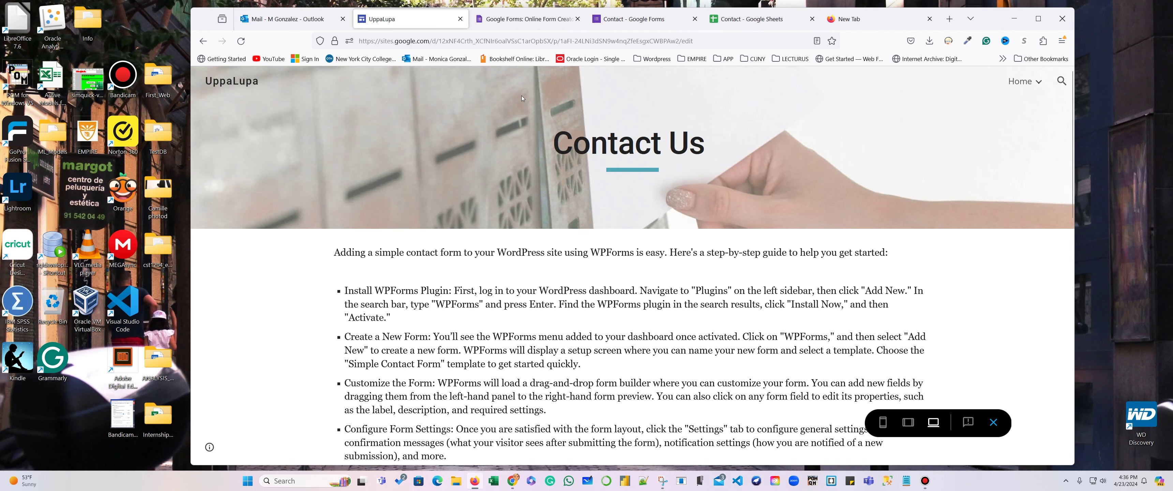
pyautogui.click(203, 40)
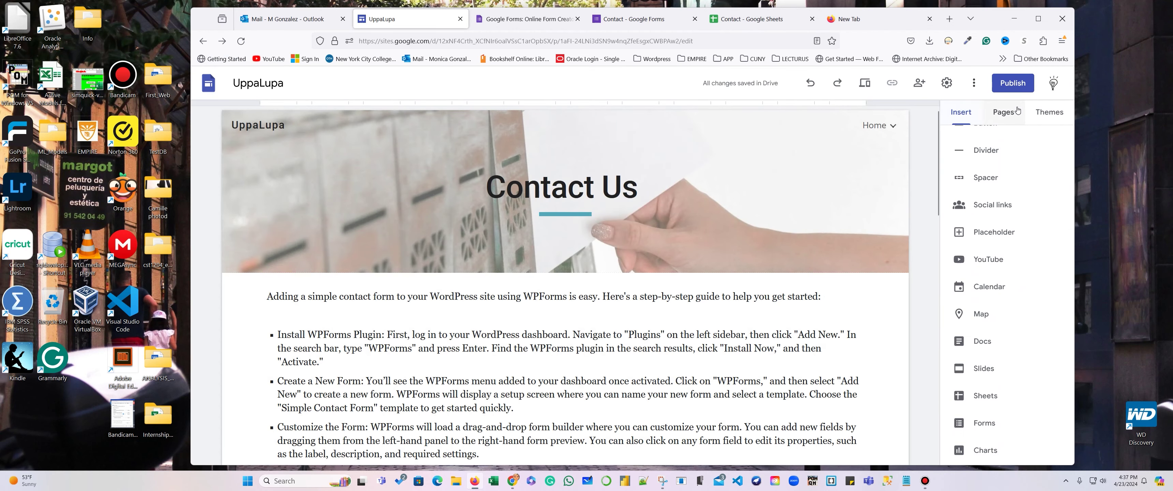
# Create a subpage named 'UserInfo' under the Home page.
pyautogui.click(998, 115)
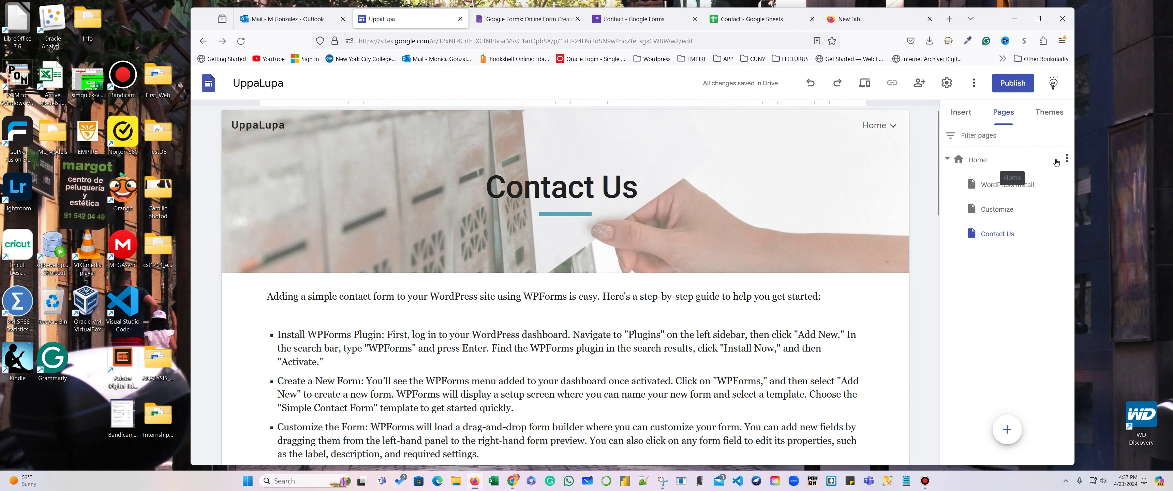
pyautogui.moveTo(1066, 162)
pyautogui.click(1066, 159)
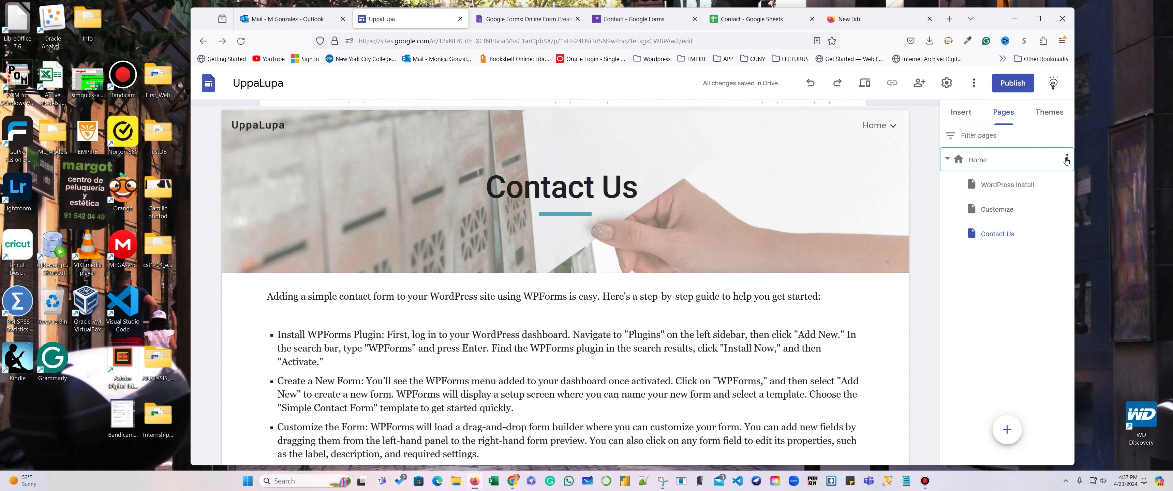
pyautogui.click(1013, 212)
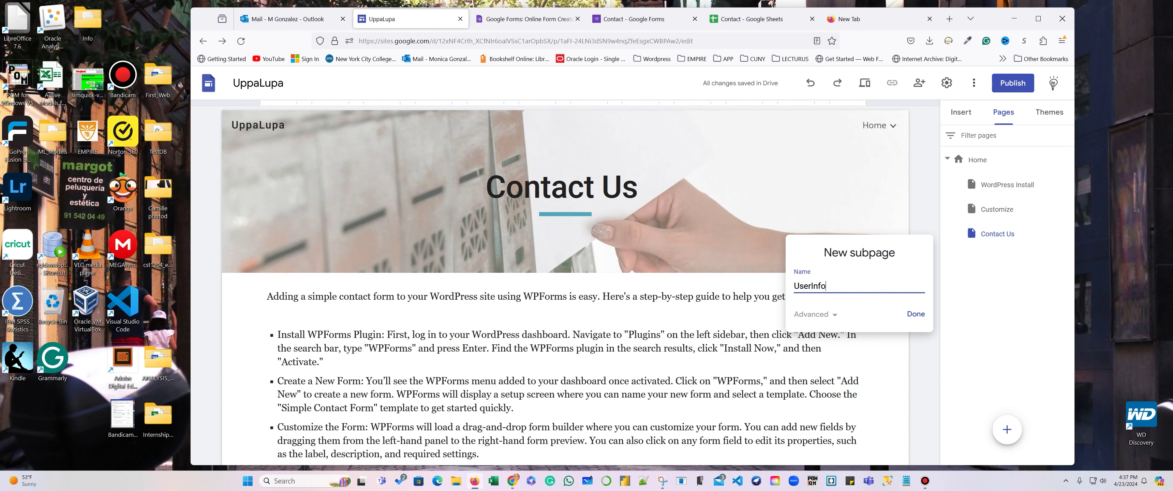
pyautogui.click(830, 315)
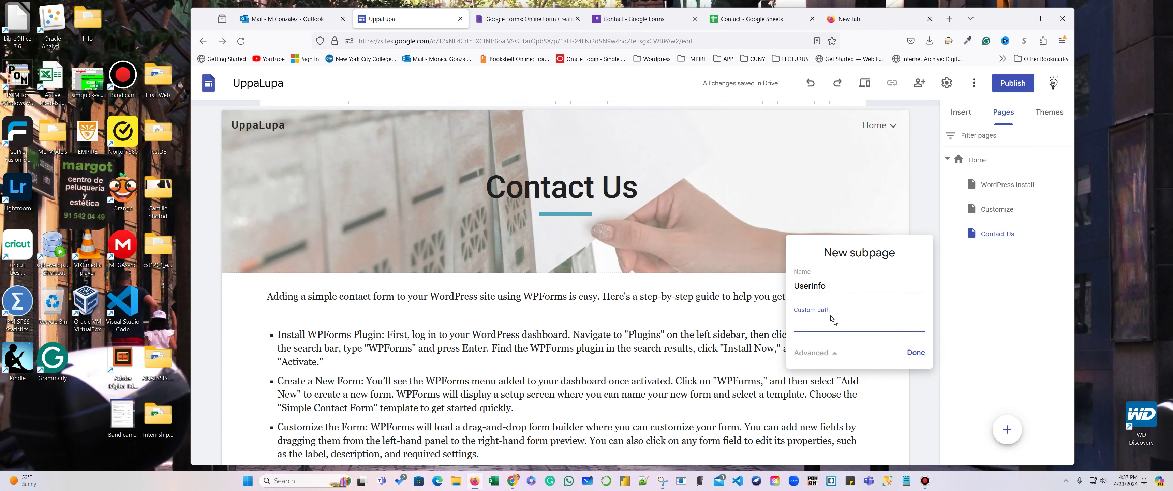
pyautogui.click(834, 353)
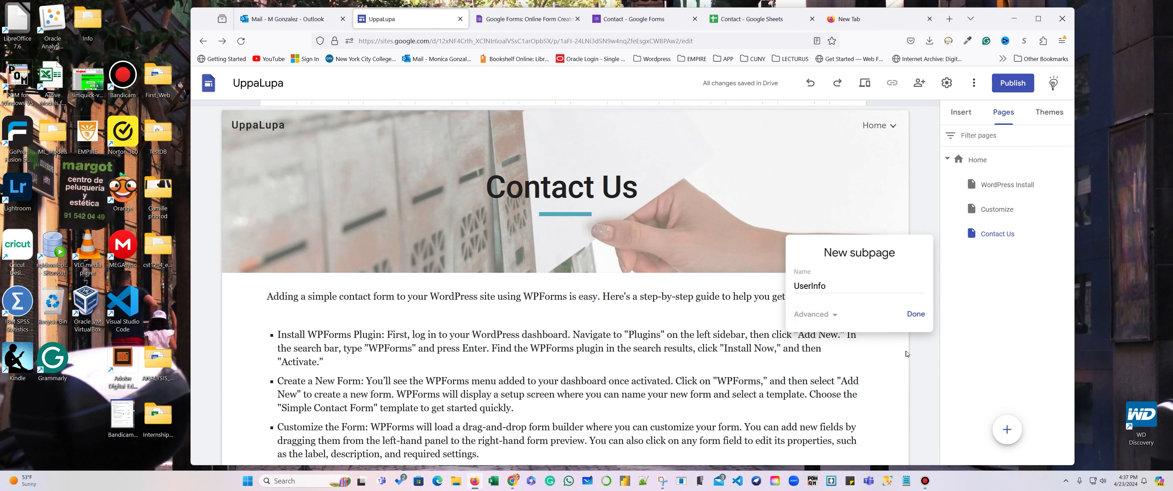
pyautogui.click(916, 316)
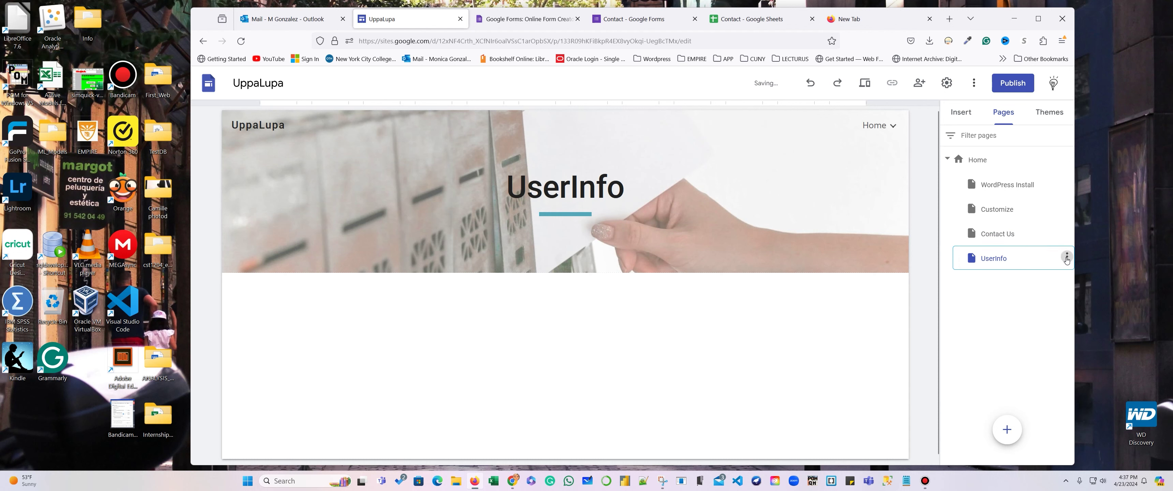
# Hide the UserInfo page from the site navigation.
pyautogui.click(1067, 258)
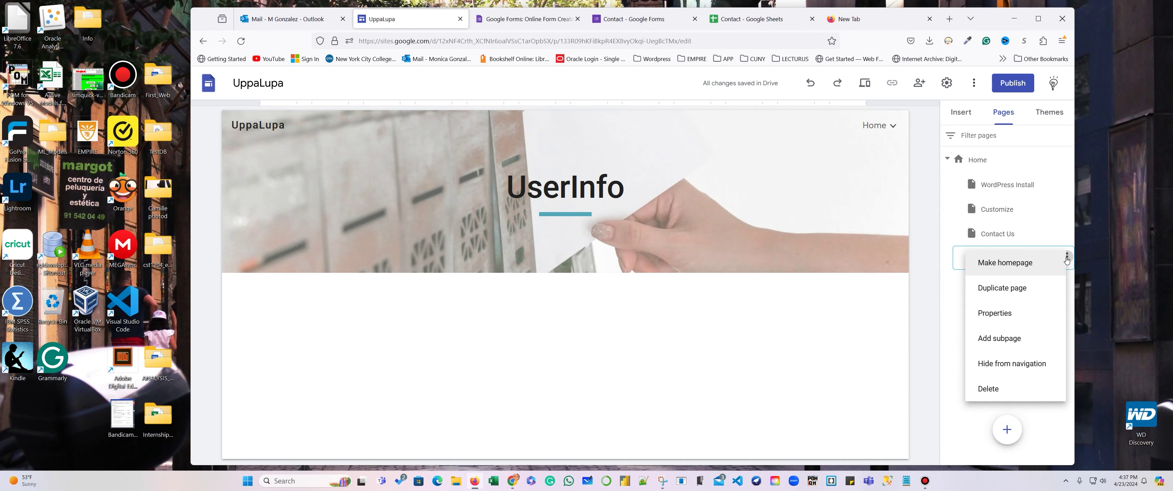
pyautogui.click(1028, 365)
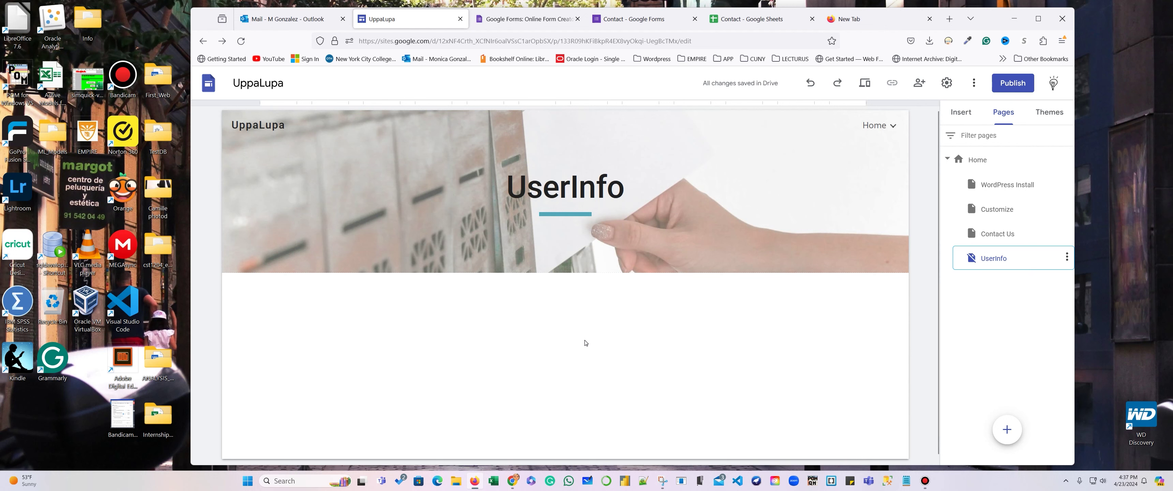
pyautogui.click(961, 119)
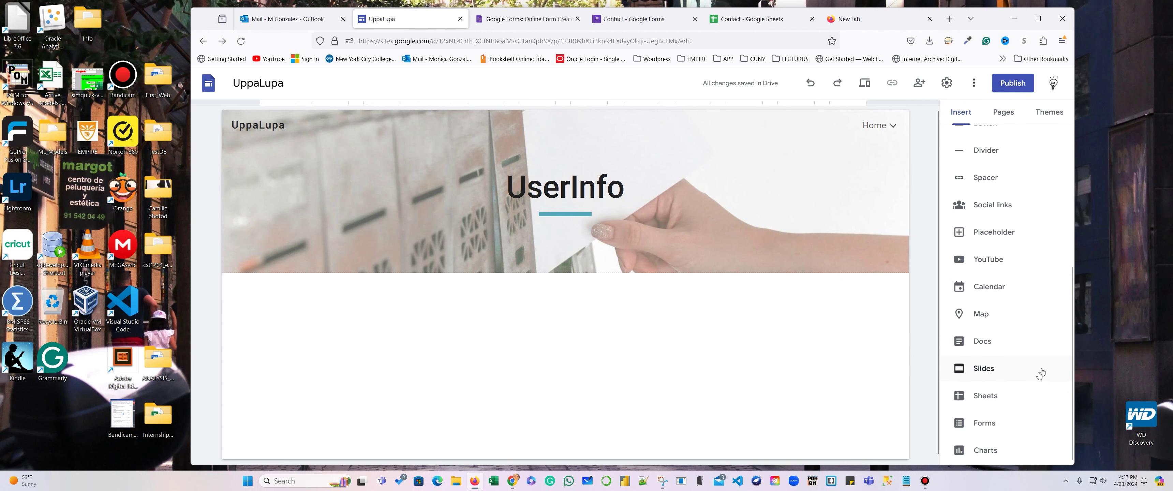
# Search 'google sheets' in a new tab, open Google Sheets, sign in, and show accounts.
pyautogui.scroll(-4, 1040, 355)
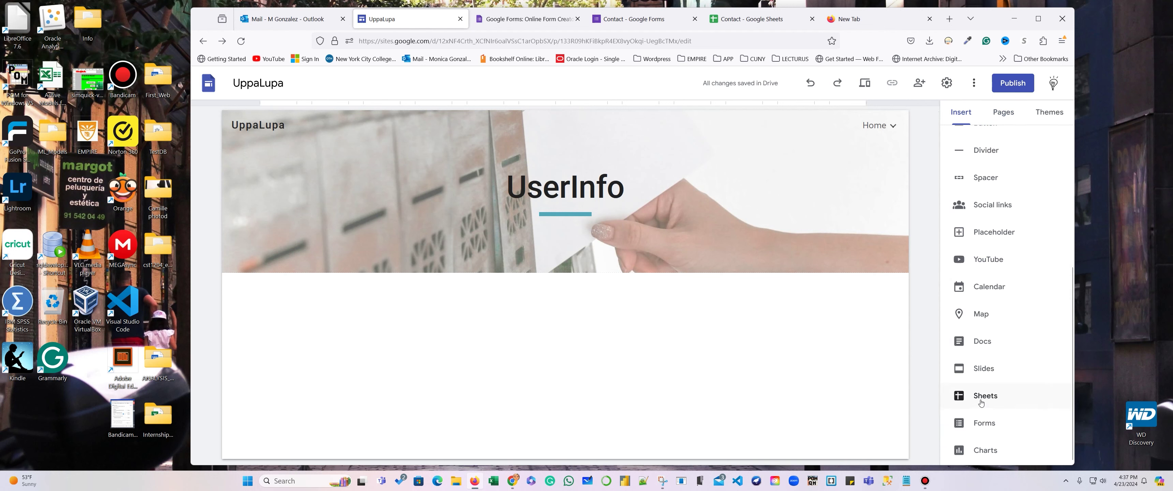
pyautogui.click(881, 21)
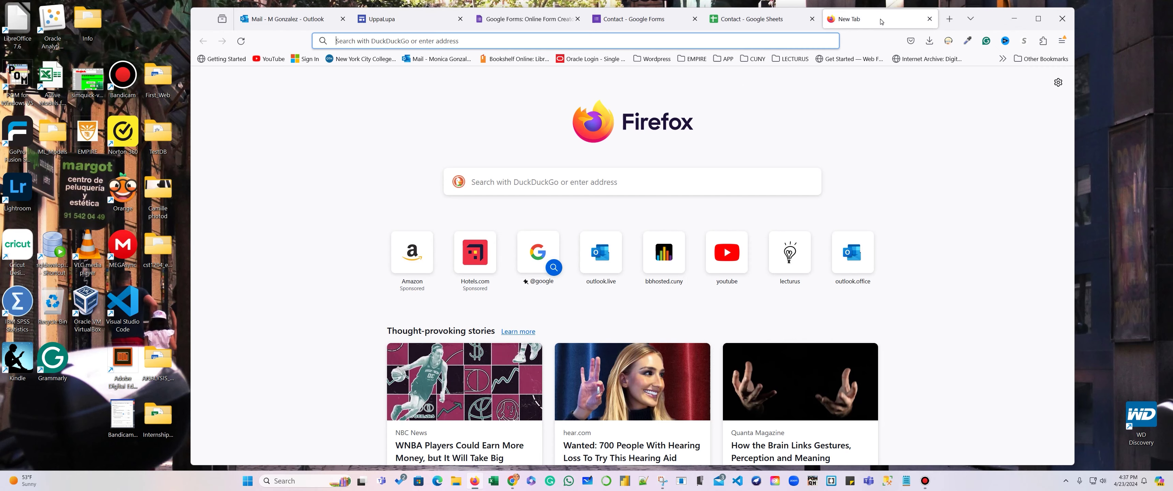
pyautogui.write('google')
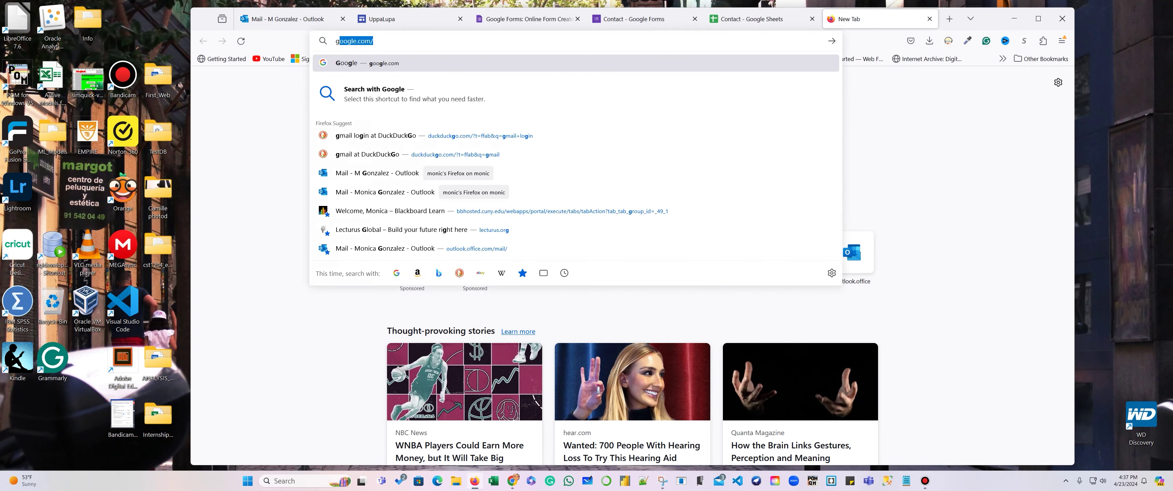
pyautogui.write(' sheets')
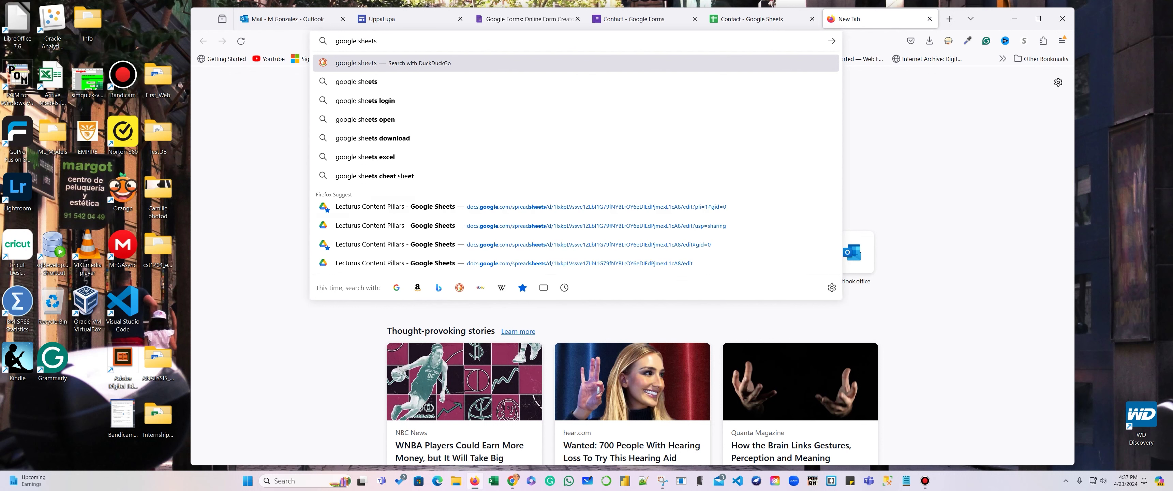
pyautogui.press('Return')
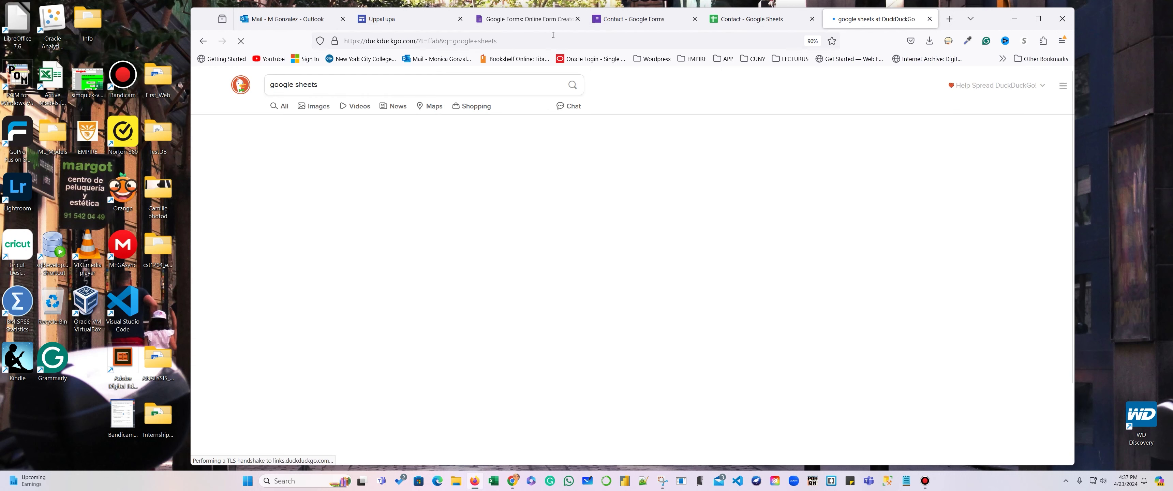
pyautogui.click(357, 161)
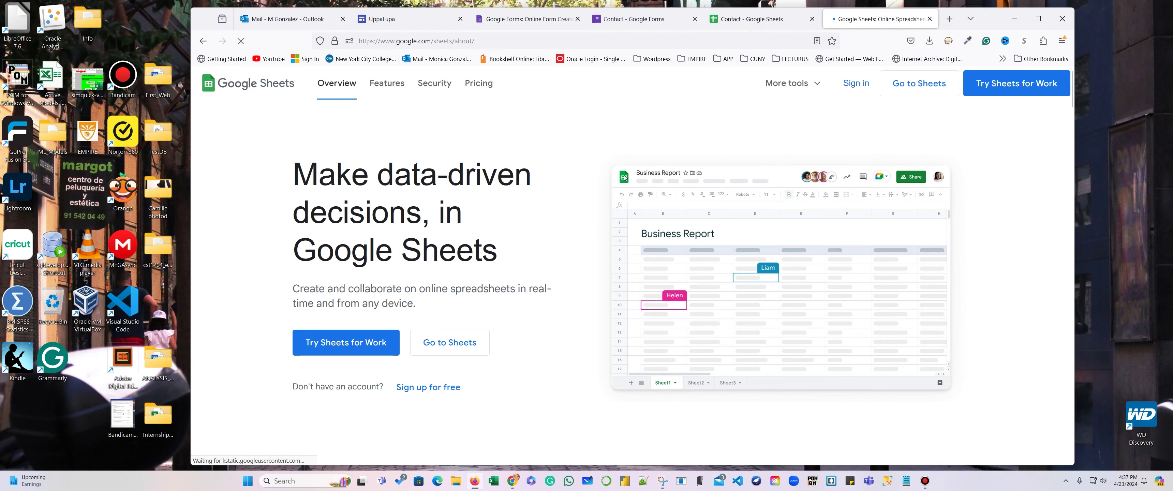
pyautogui.click(855, 90)
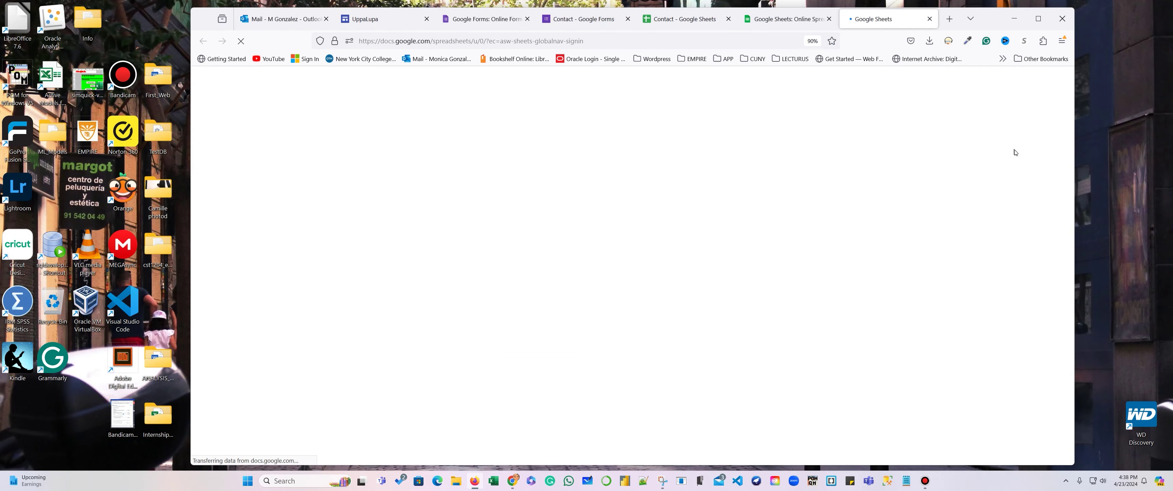
pyautogui.click(1058, 82)
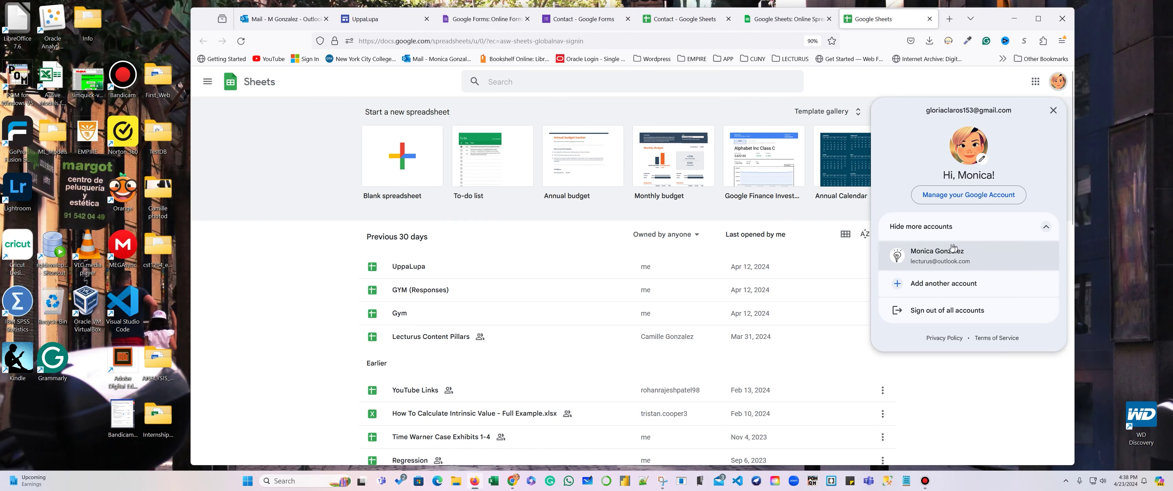
# Switch to the other Google account and open the Contact response spreadsheet from Today's list.
pyautogui.click(942, 257)
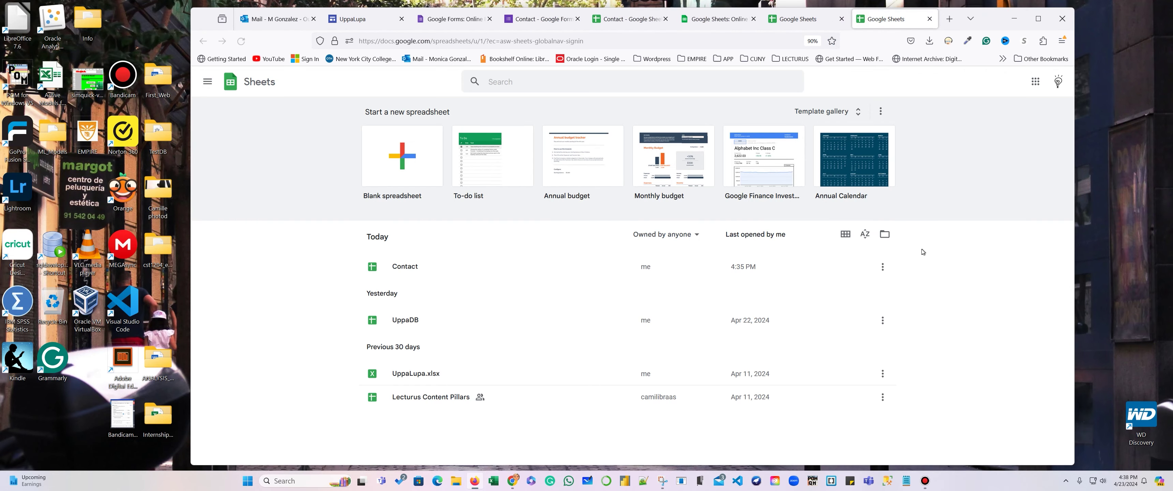
pyautogui.click(748, 272)
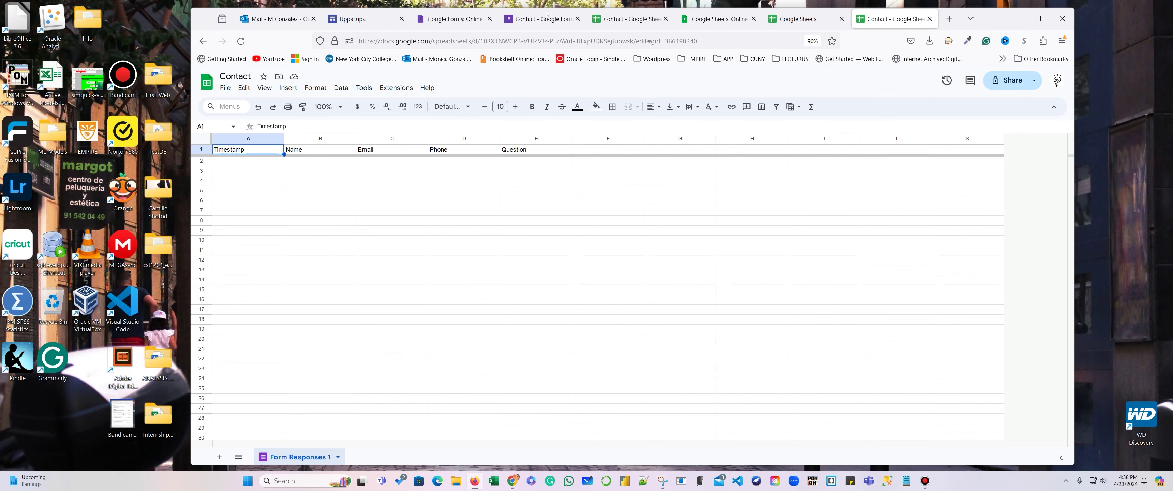
pyautogui.click(483, 18)
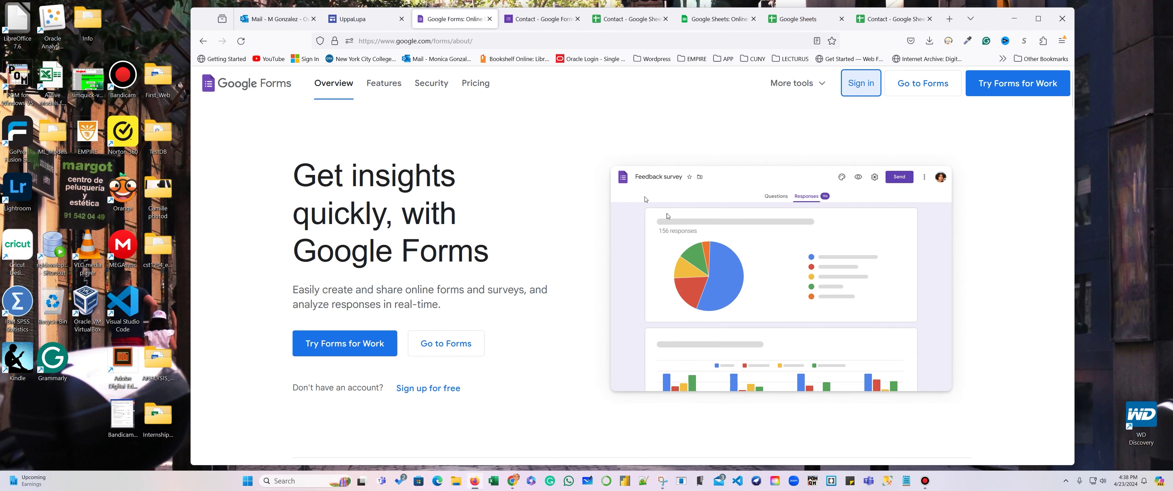
# Embed the Contact sheet on the UserInfo page with Don't share, then preview it.
pyautogui.click(378, 18)
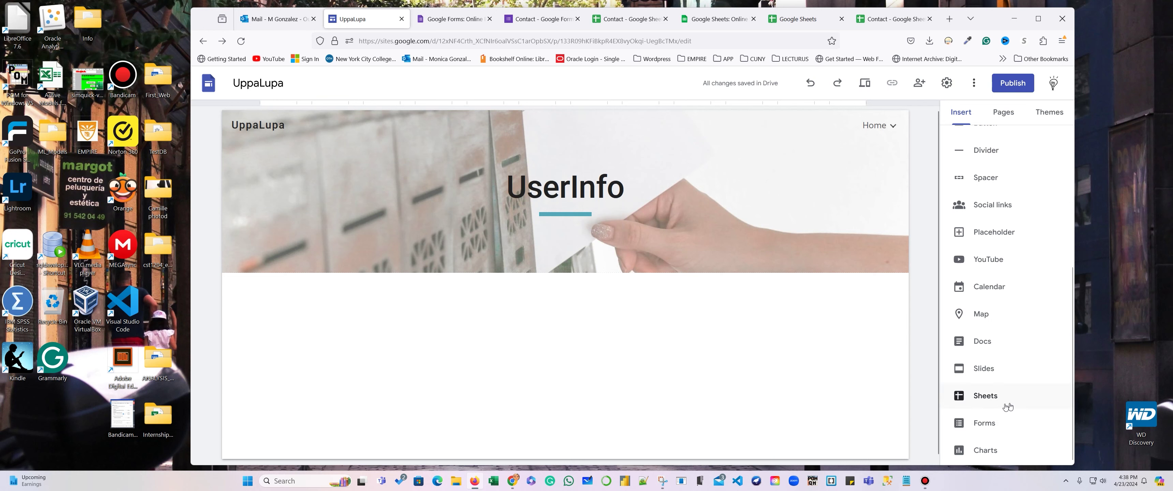
pyautogui.click(985, 399)
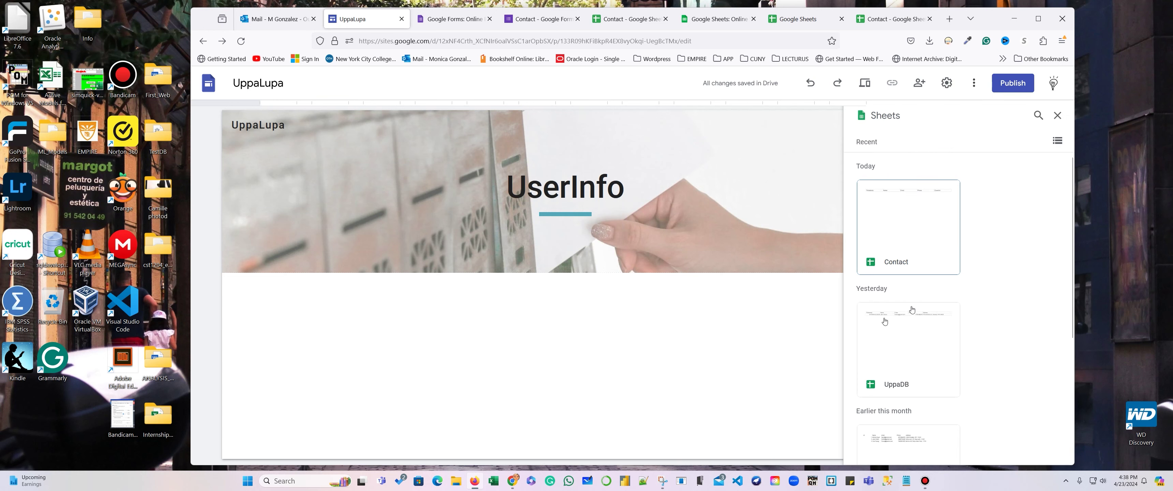
pyautogui.click(929, 245)
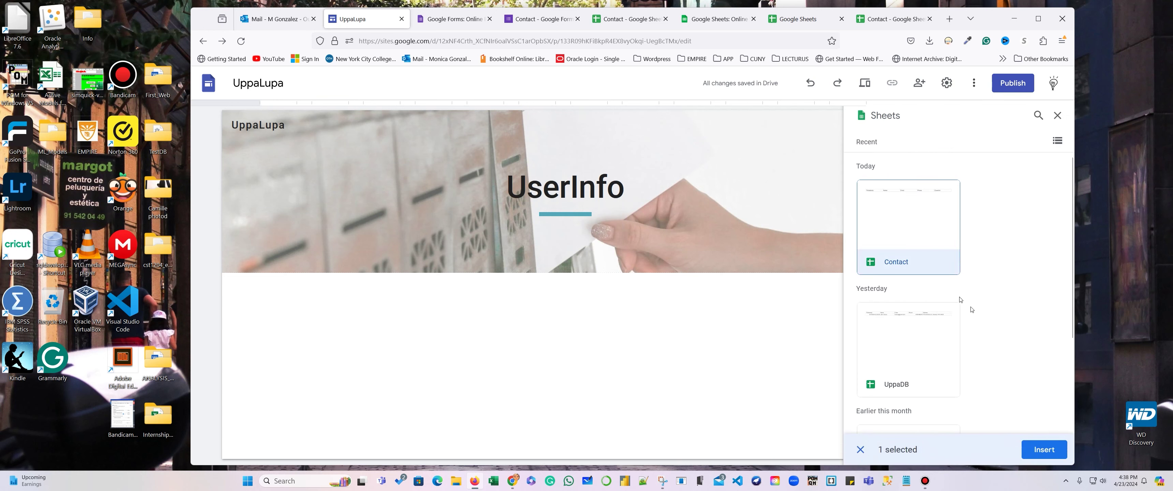
pyautogui.click(1045, 449)
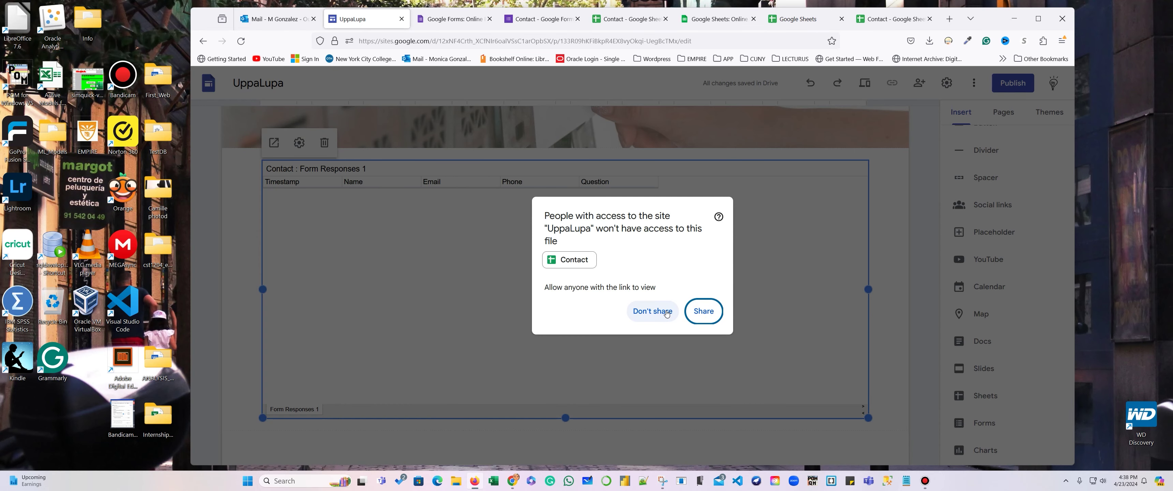
pyautogui.click(665, 312)
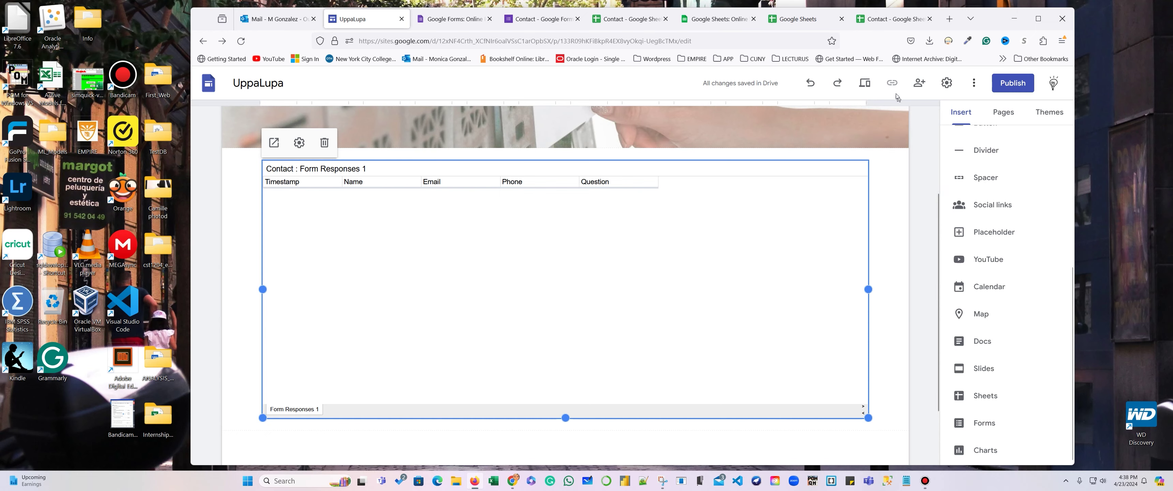
pyautogui.click(864, 83)
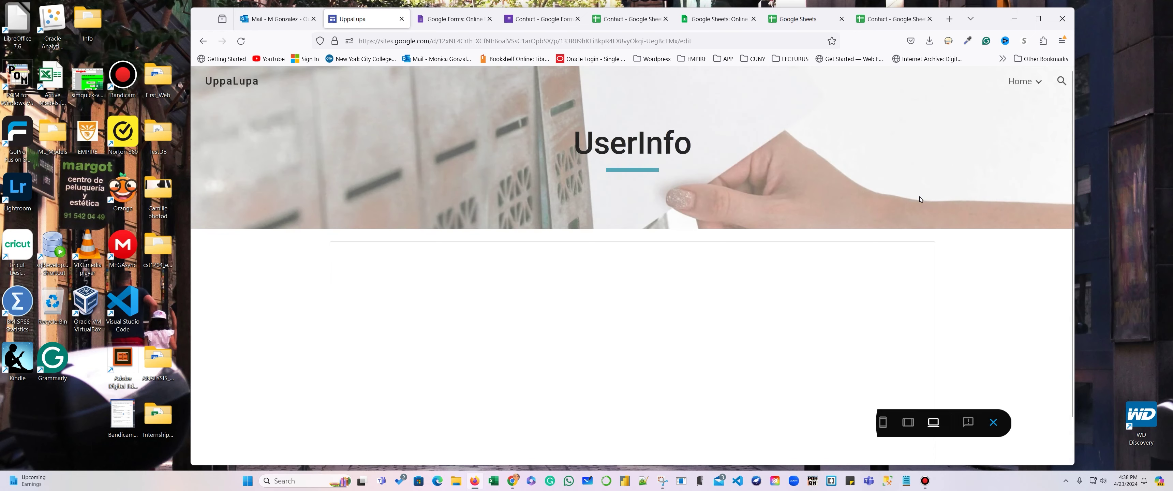
# Compare the previewed UserInfo page with the Contact spreadsheet, then exit preview to editing.
pyautogui.scroll(-1, 552, 274)
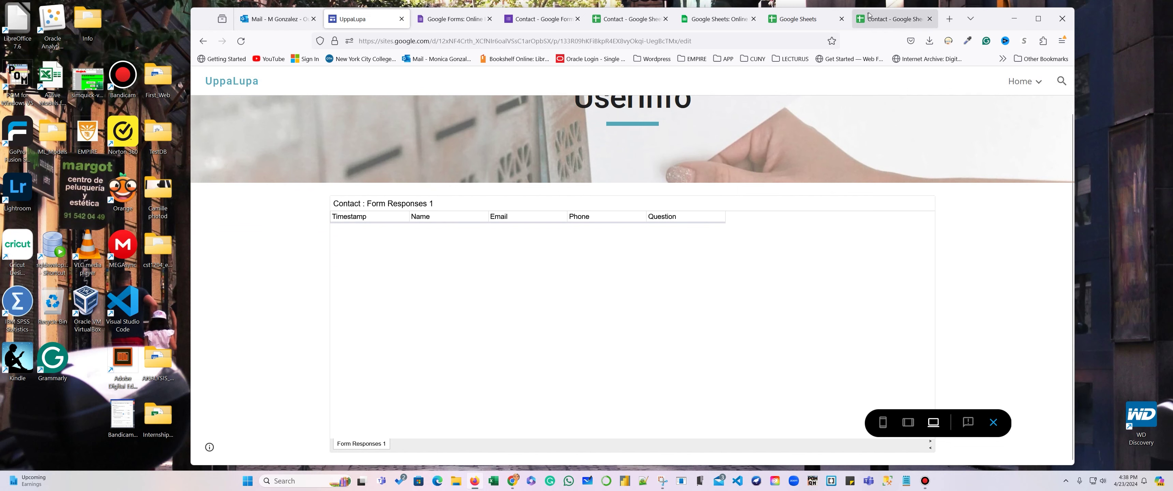
pyautogui.click(888, 18)
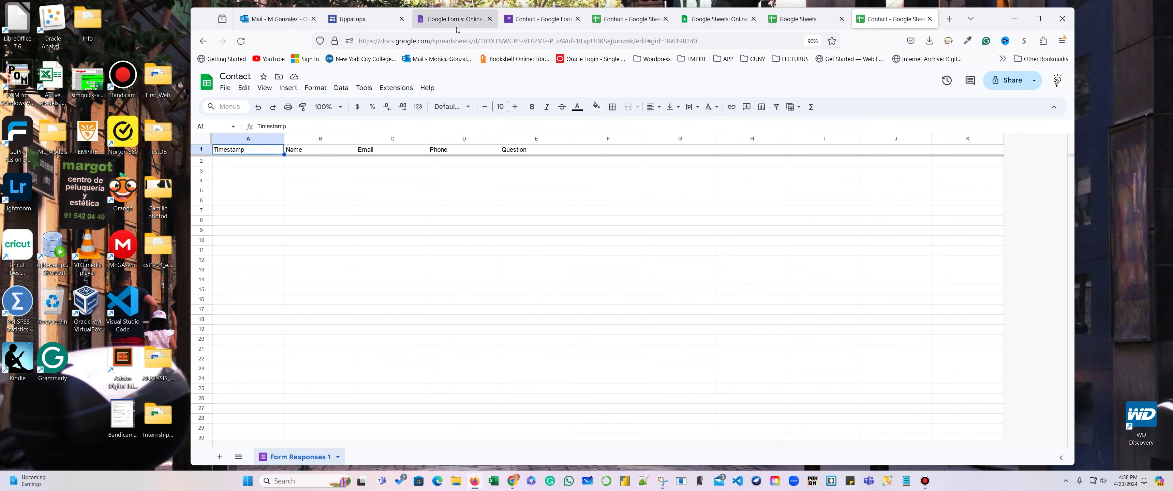
pyautogui.click(427, 20)
pyautogui.click(352, 19)
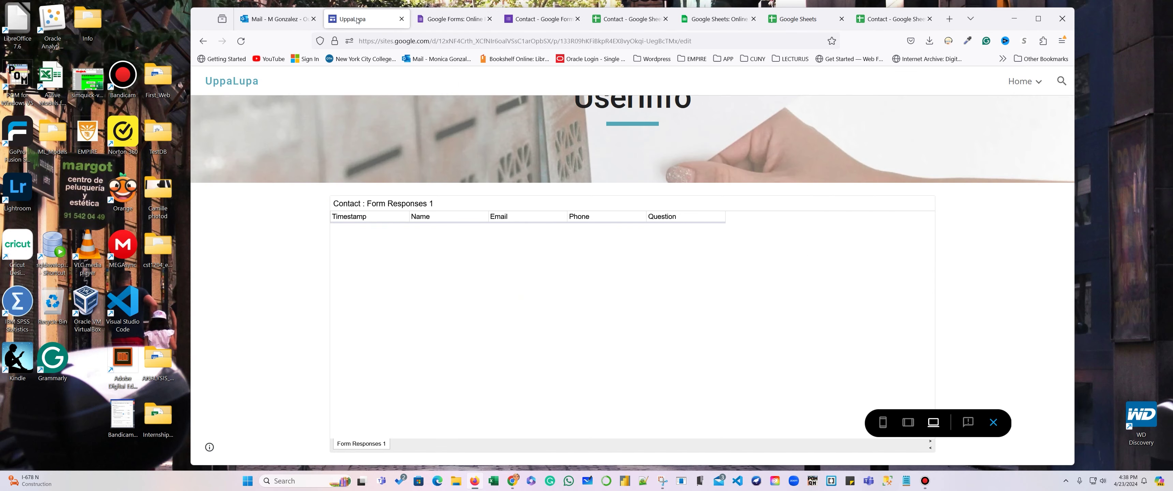
pyautogui.click(201, 41)
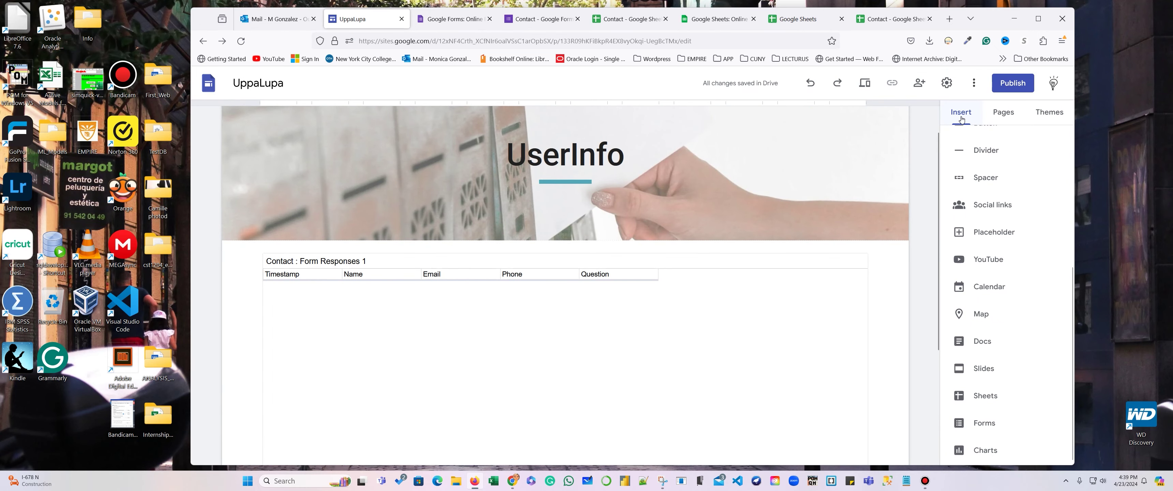
# Inspect UserInfo's page properties and Advanced settings unchanged, then open the Customize page.
pyautogui.click(961, 119)
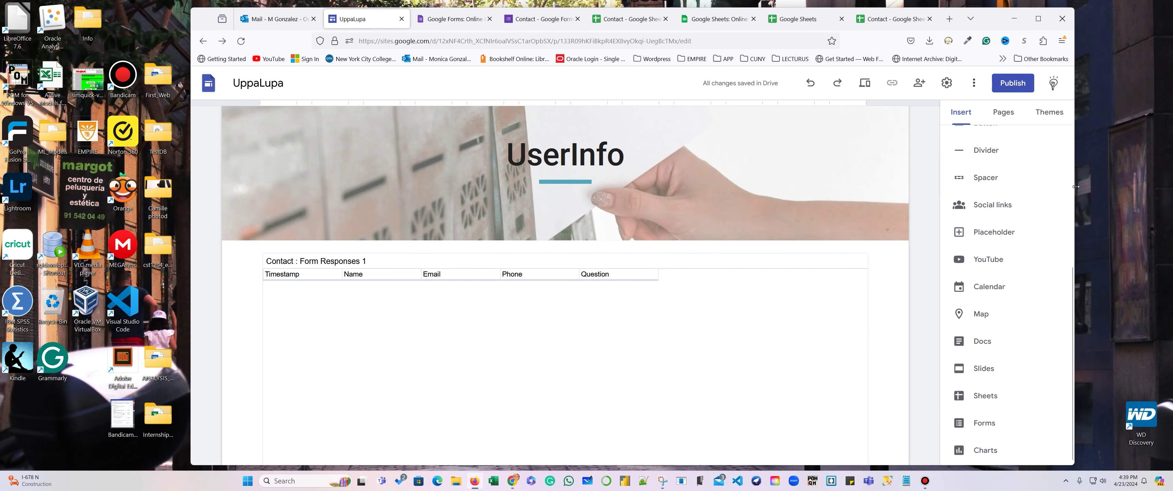
pyautogui.click(1005, 113)
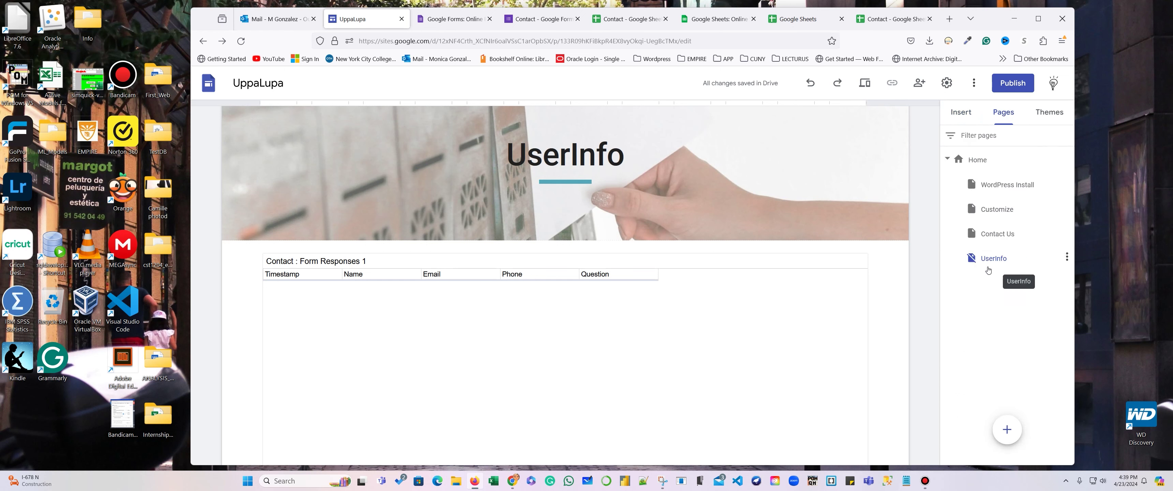
pyautogui.click(1067, 257)
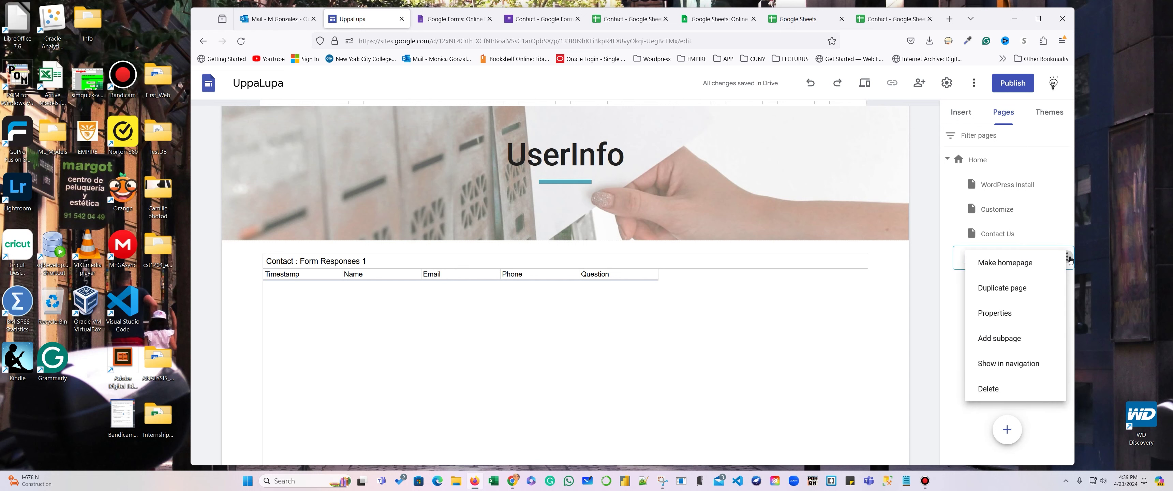
pyautogui.click(975, 313)
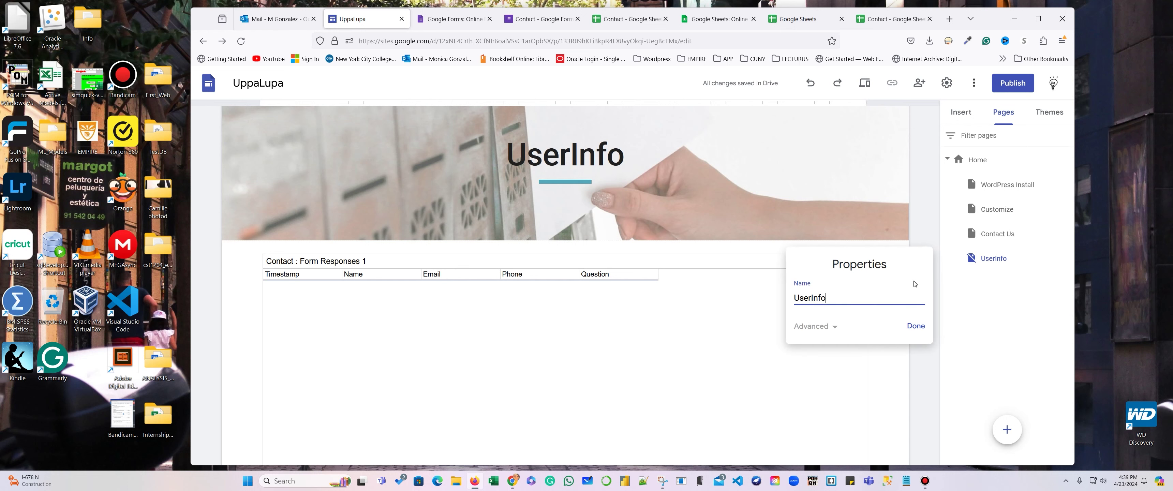
pyautogui.click(837, 328)
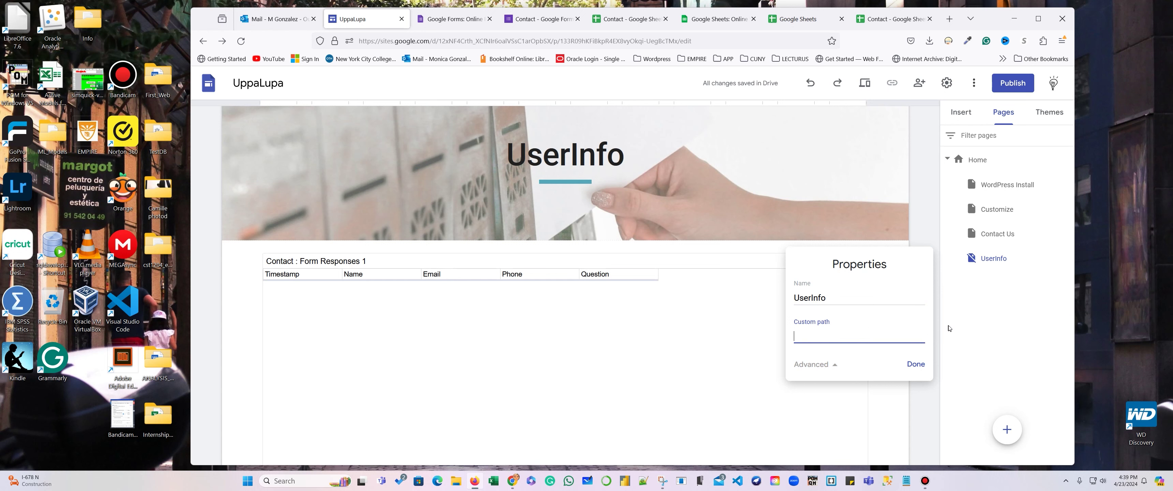
pyautogui.click(1010, 305)
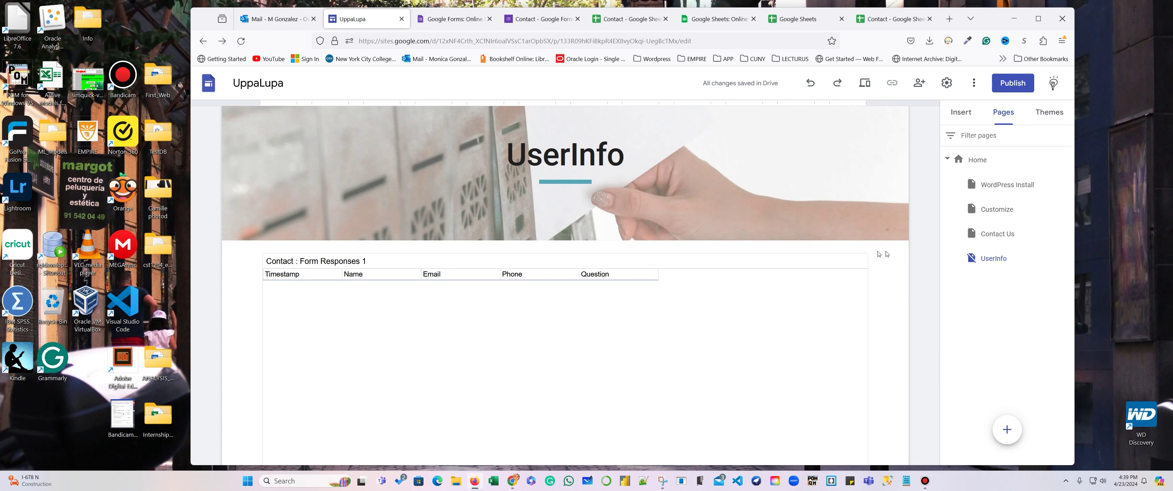
pyautogui.moveTo(668, 197)
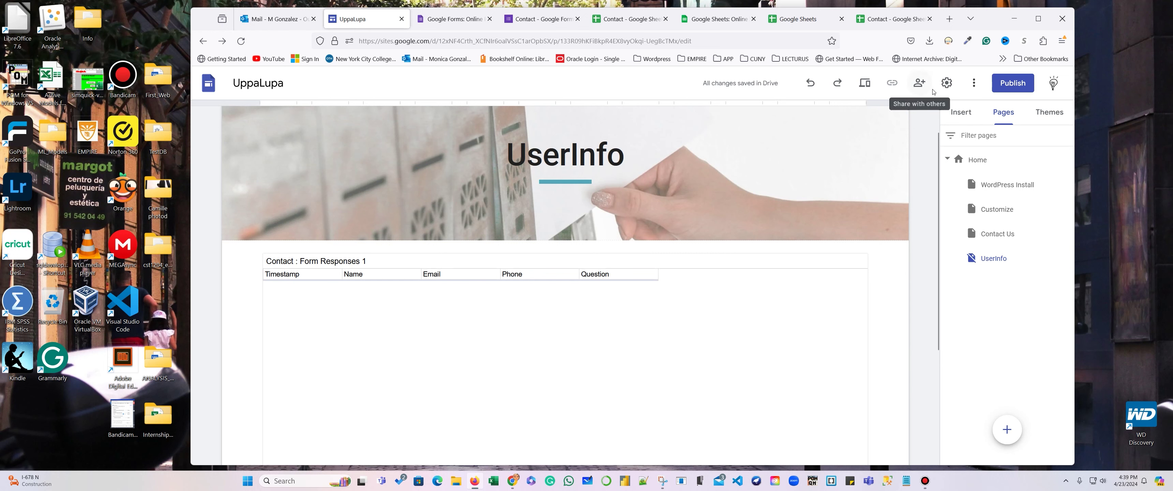
pyautogui.click(997, 209)
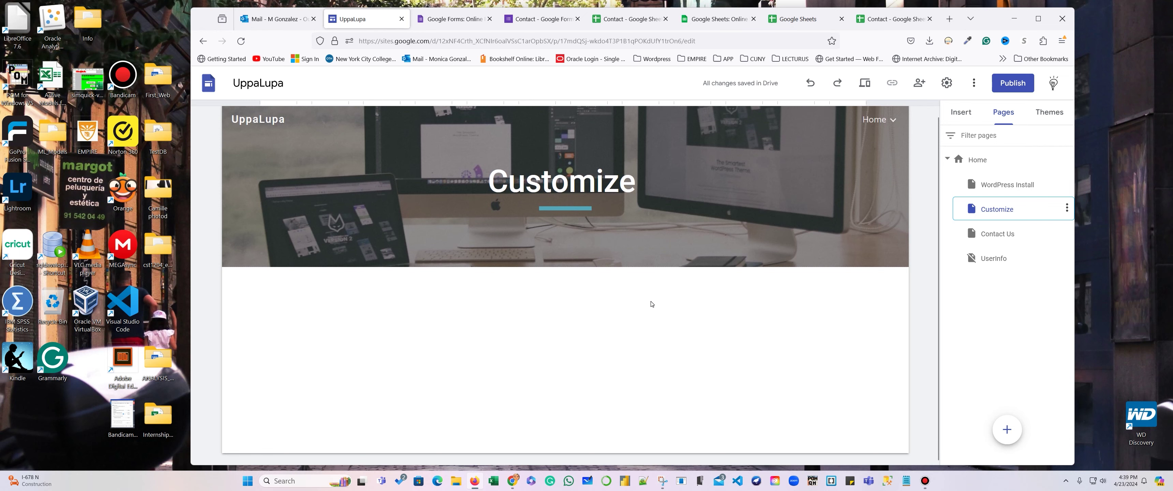
# Delete the Customize page, then go via Contact Us to the WordPress Install page and review its content.
pyautogui.click(1067, 209)
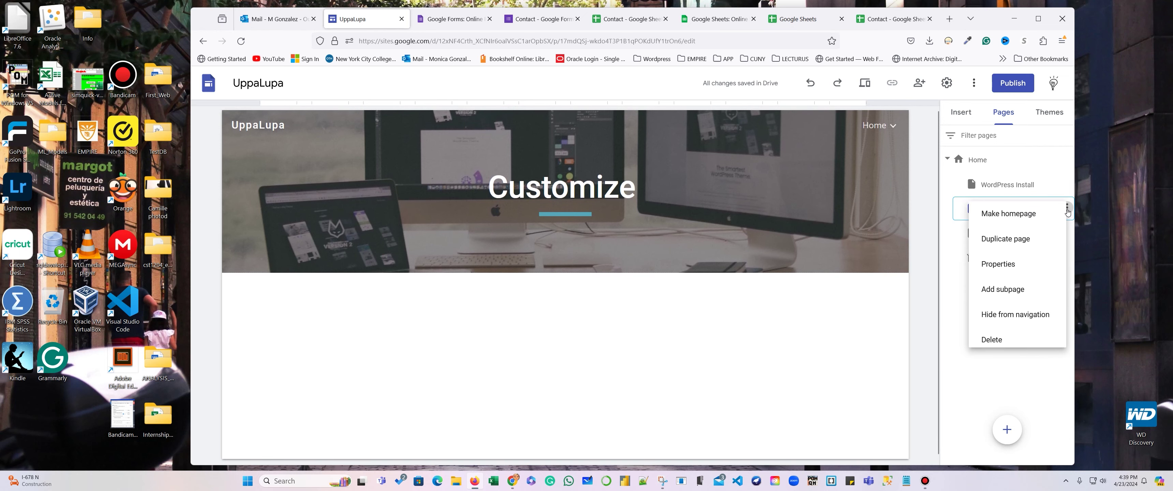
pyautogui.click(985, 343)
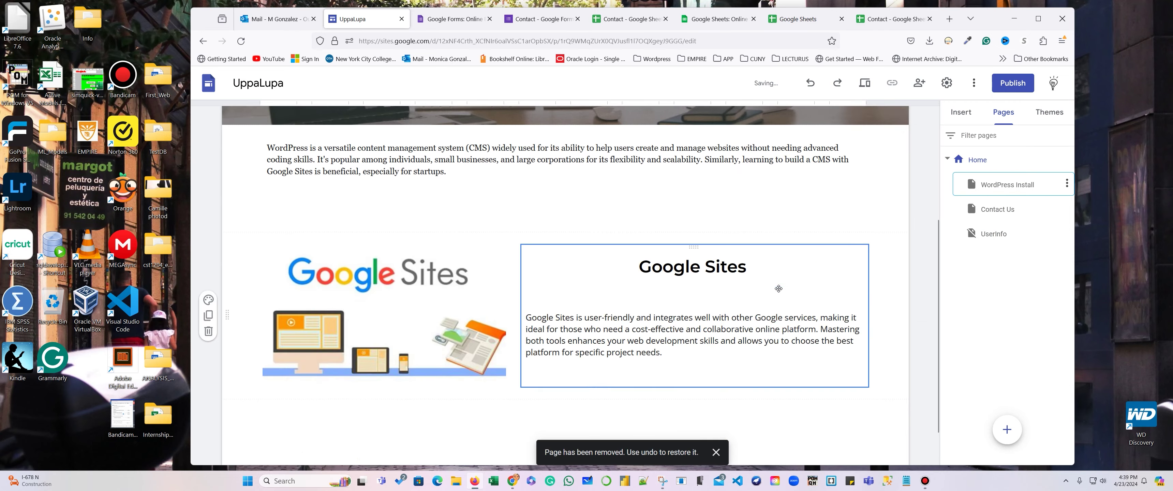
pyautogui.click(986, 210)
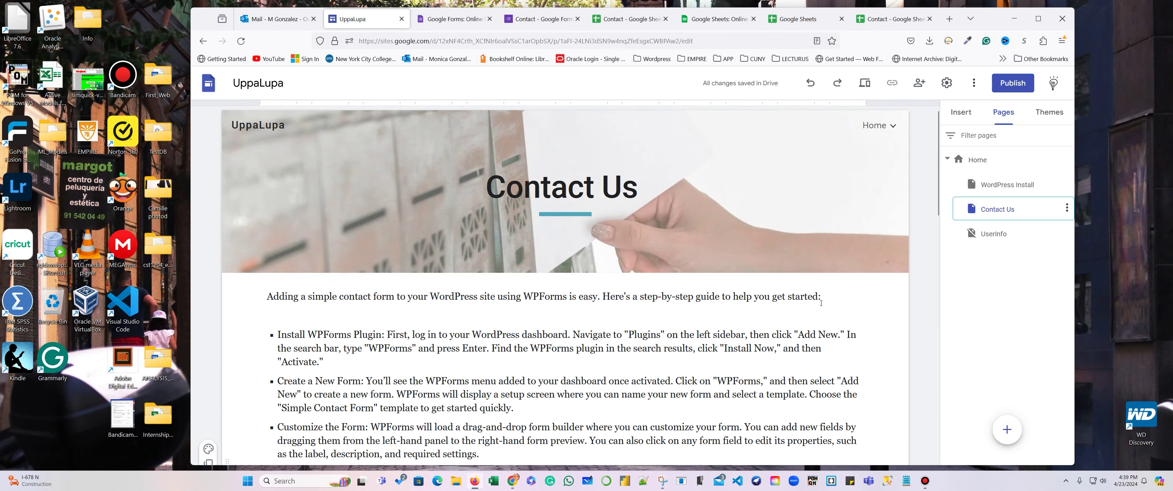
pyautogui.scroll(-15, 924, 323)
pyautogui.click(1024, 185)
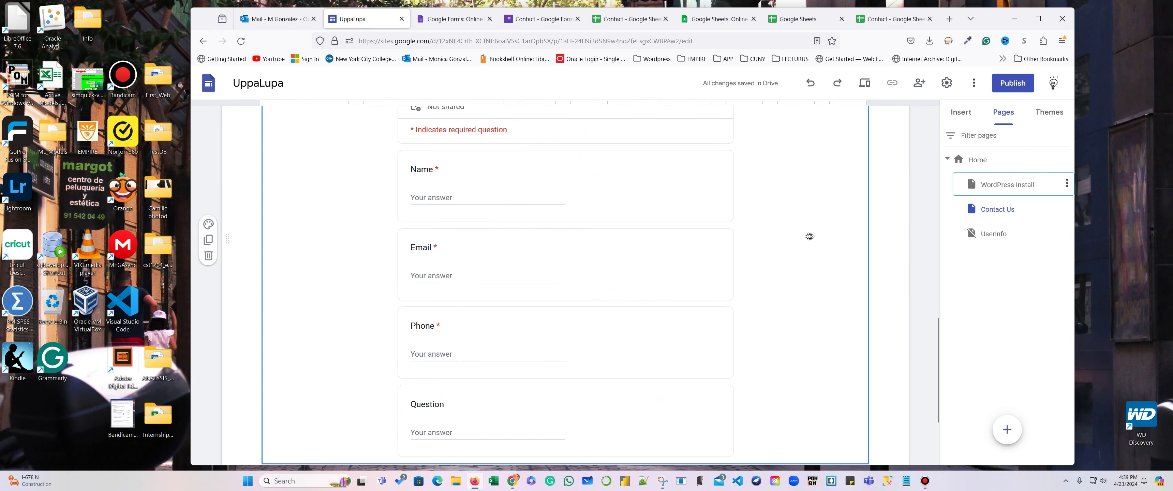
pyautogui.scroll(-10, 769, 256)
pyautogui.scroll(-3, 771, 256)
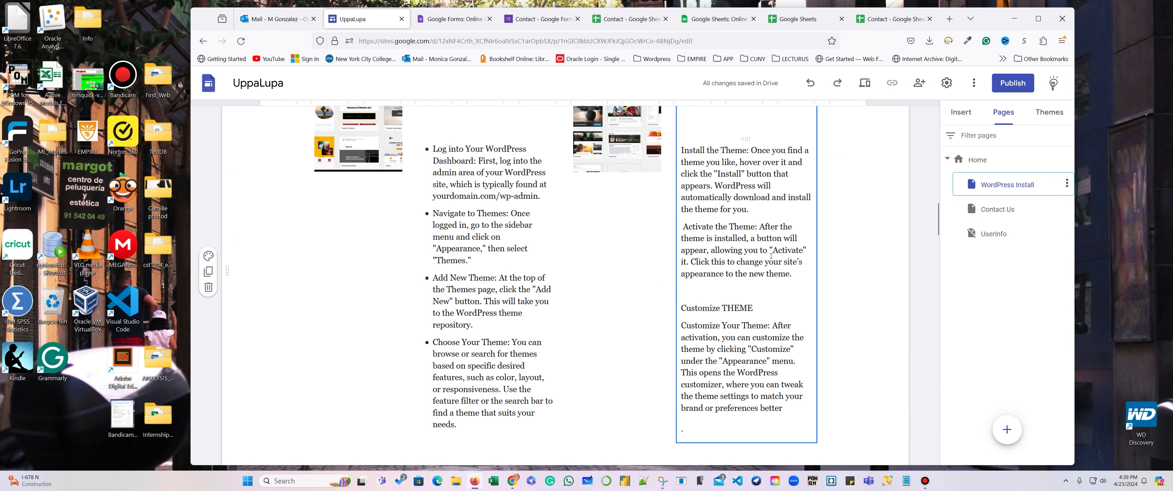
pyautogui.scroll(4, 634, 312)
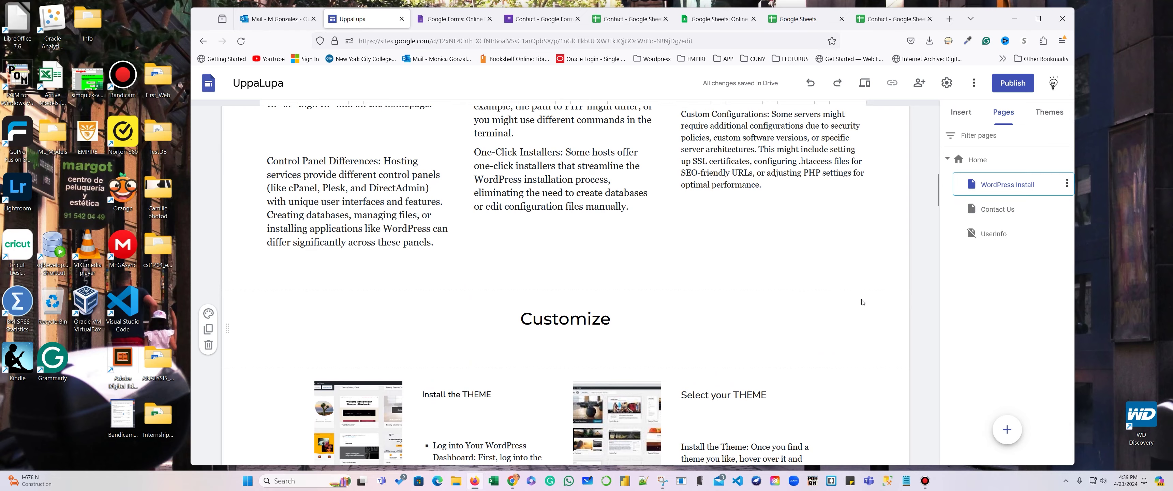
pyautogui.scroll(-10, 635, 313)
pyautogui.scroll(15, 915, 283)
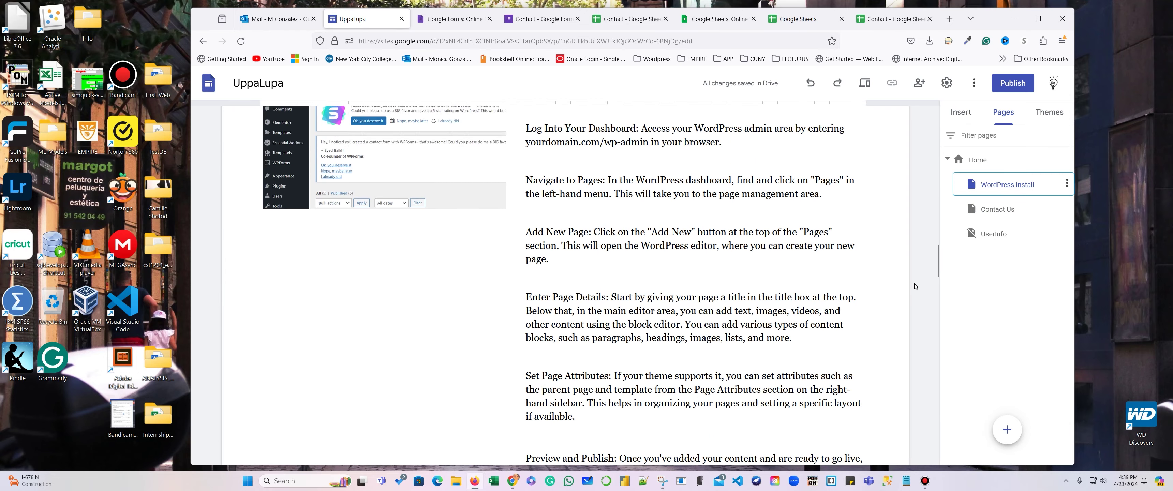
pyautogui.scroll(3, 916, 262)
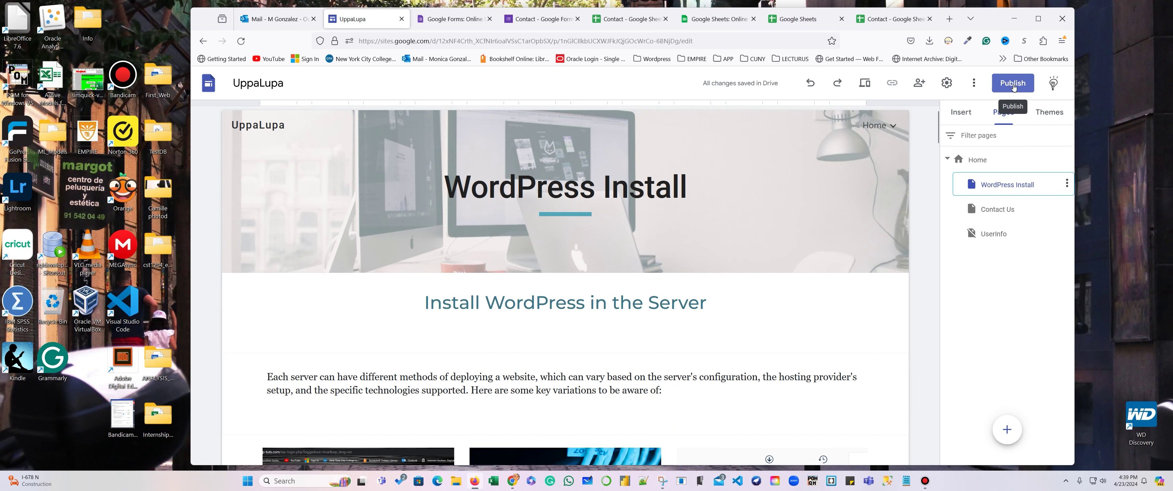
# Publish the site at web address 'uppalupasite', hidden from search engines, with the Contact sheet unshared.
pyautogui.click(1013, 84)
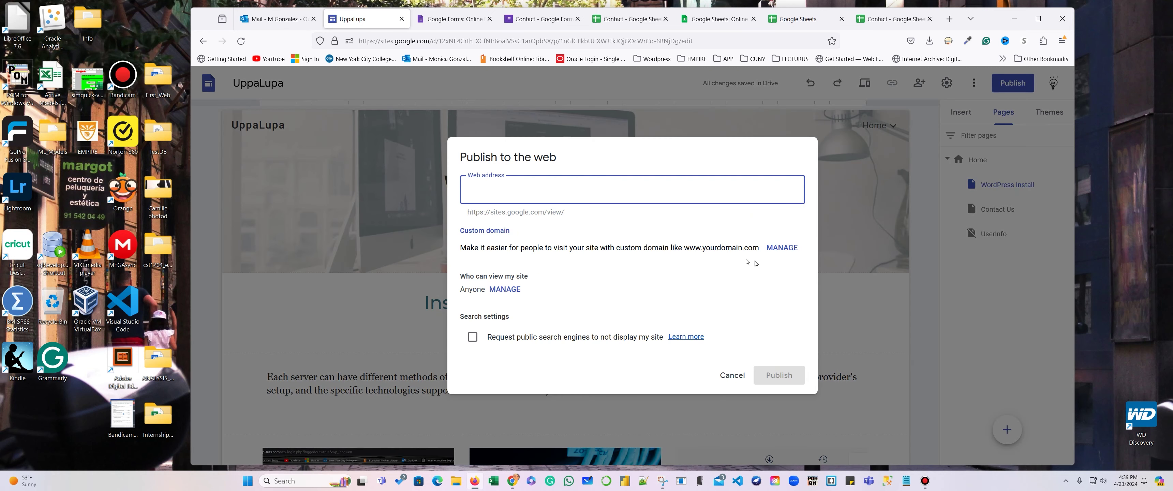
pyautogui.write('u')
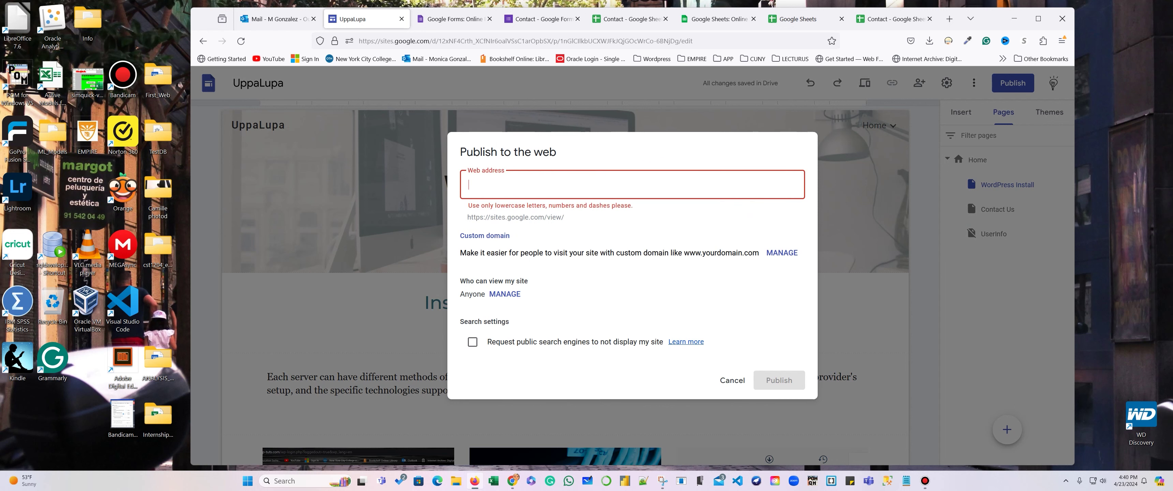
pyautogui.write('ppa')
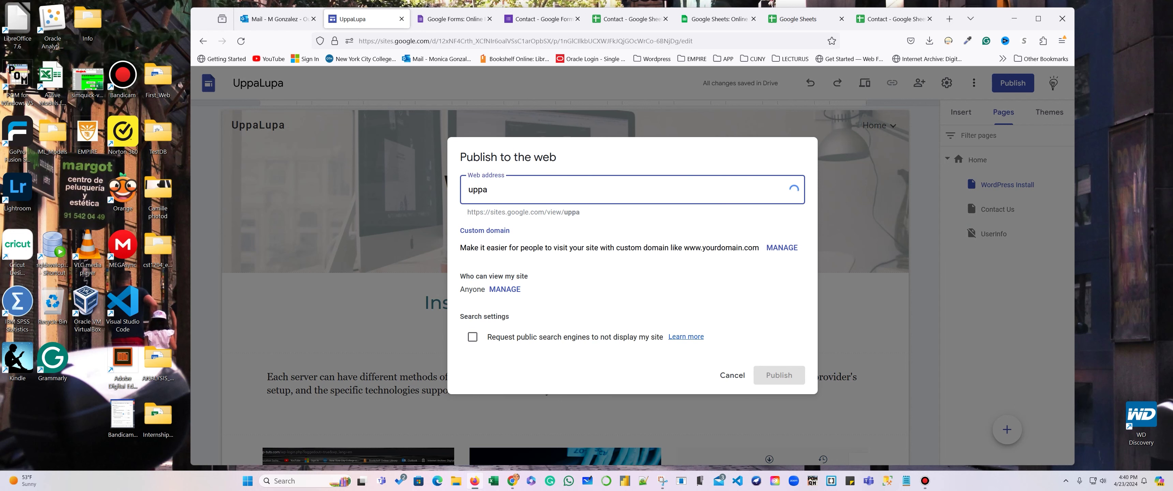
pyautogui.write('lup')
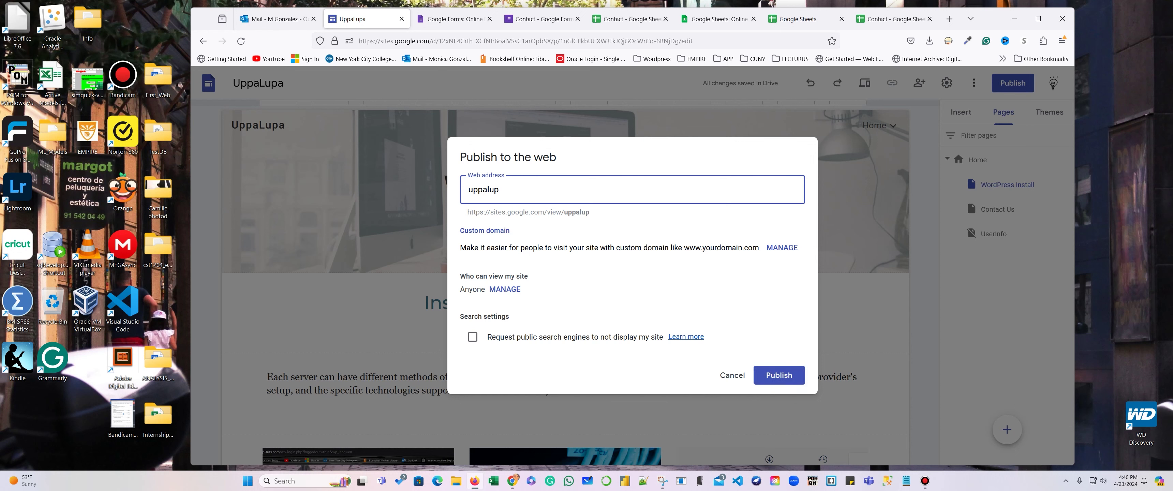
pyautogui.write('a')
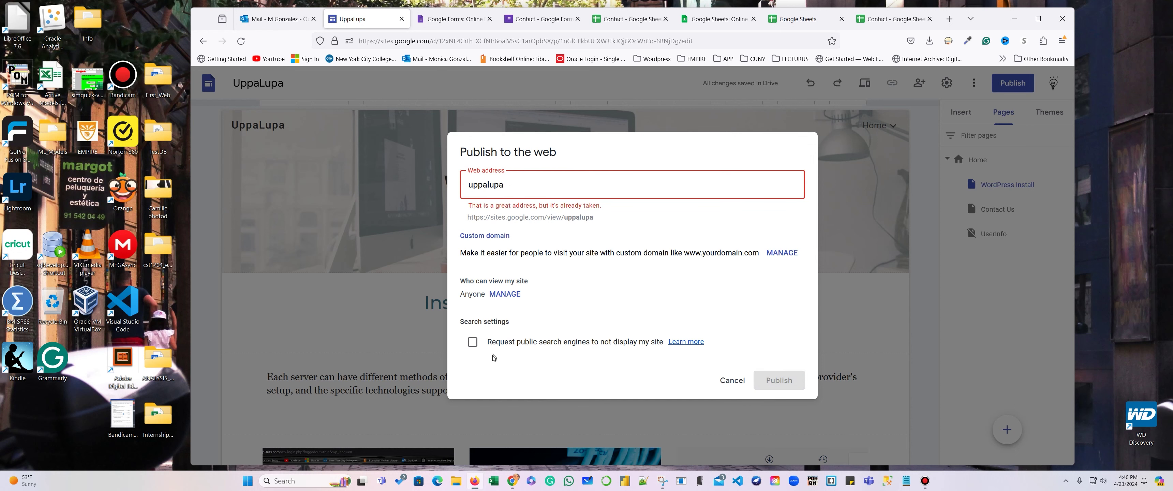
pyautogui.click(473, 343)
pyautogui.write('site')
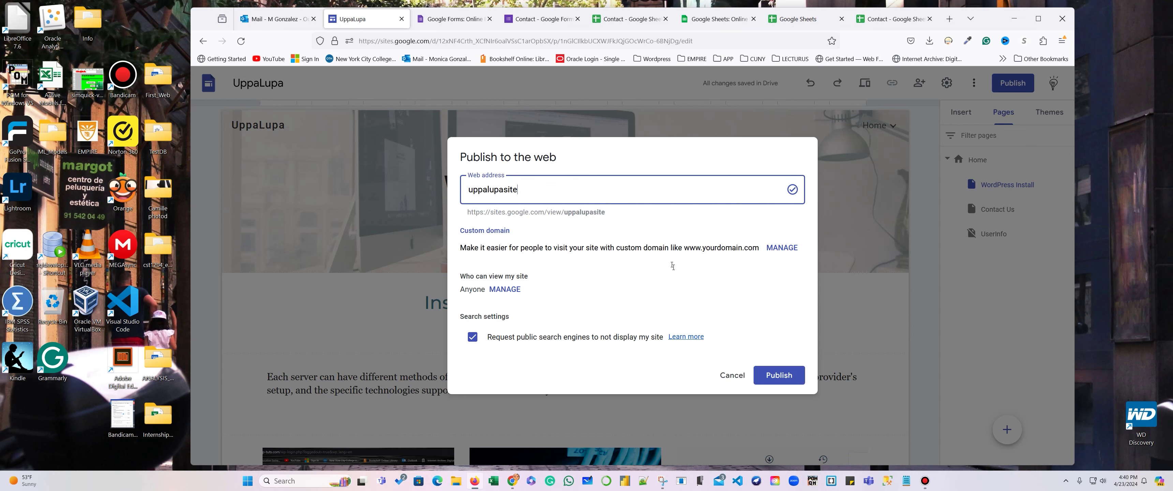
pyautogui.click(779, 375)
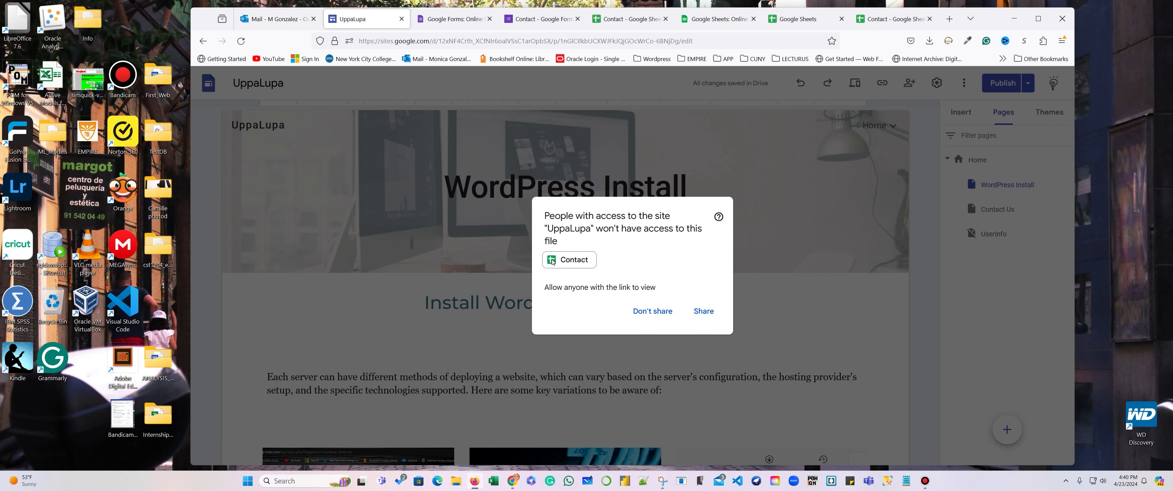
pyautogui.click(652, 312)
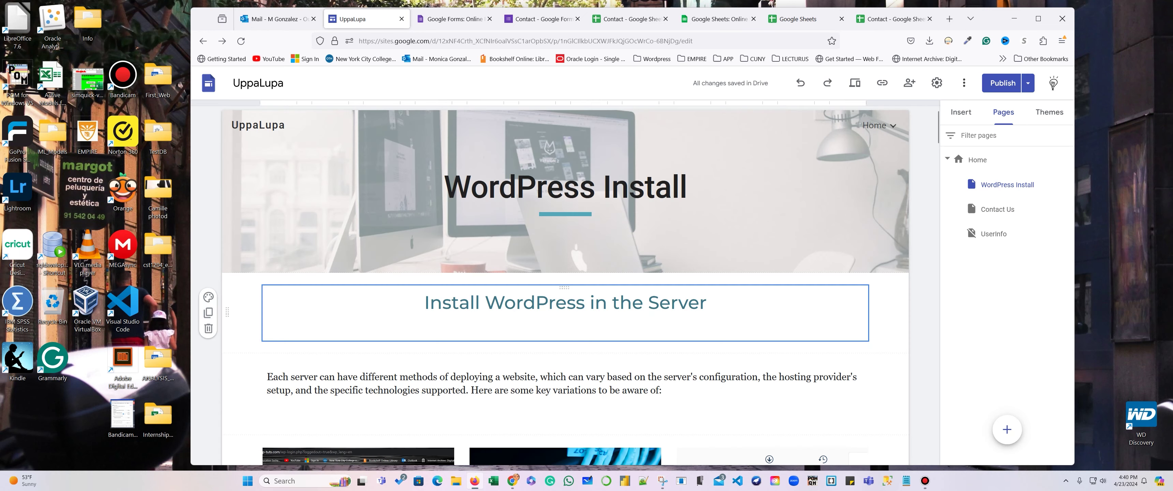
pyautogui.click(923, 308)
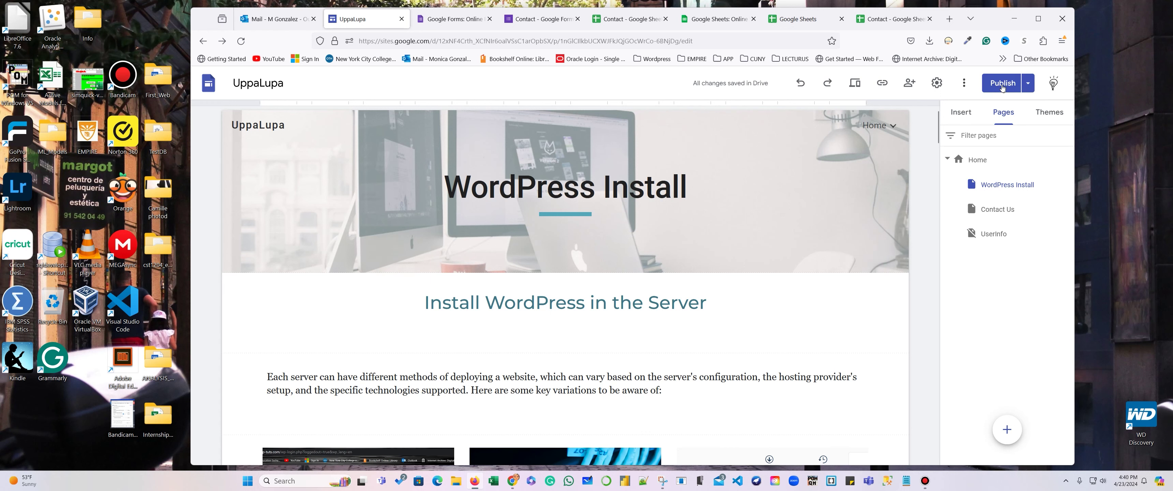
# View the live published UppaLupa site and select its web address.
pyautogui.click(1029, 86)
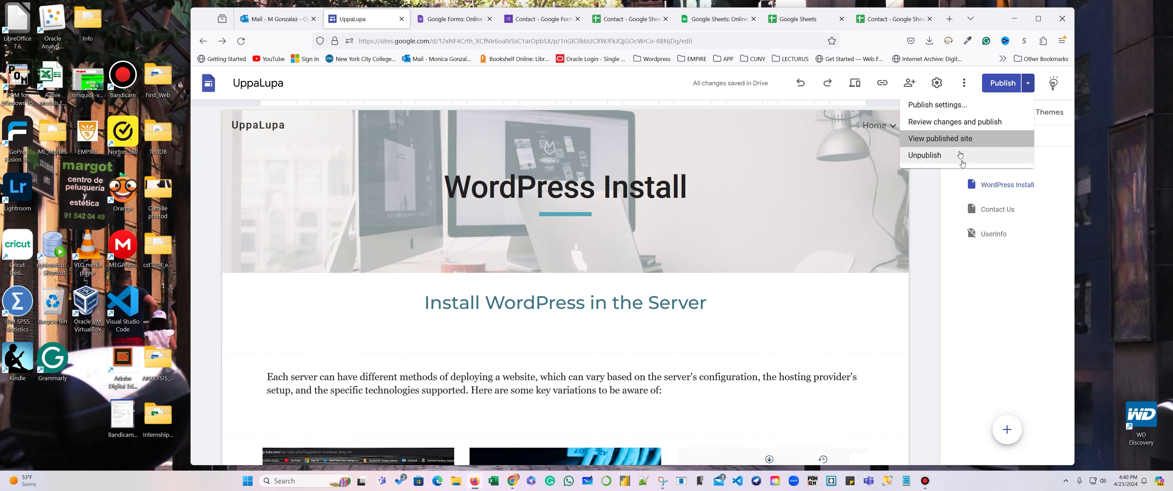
pyautogui.click(958, 140)
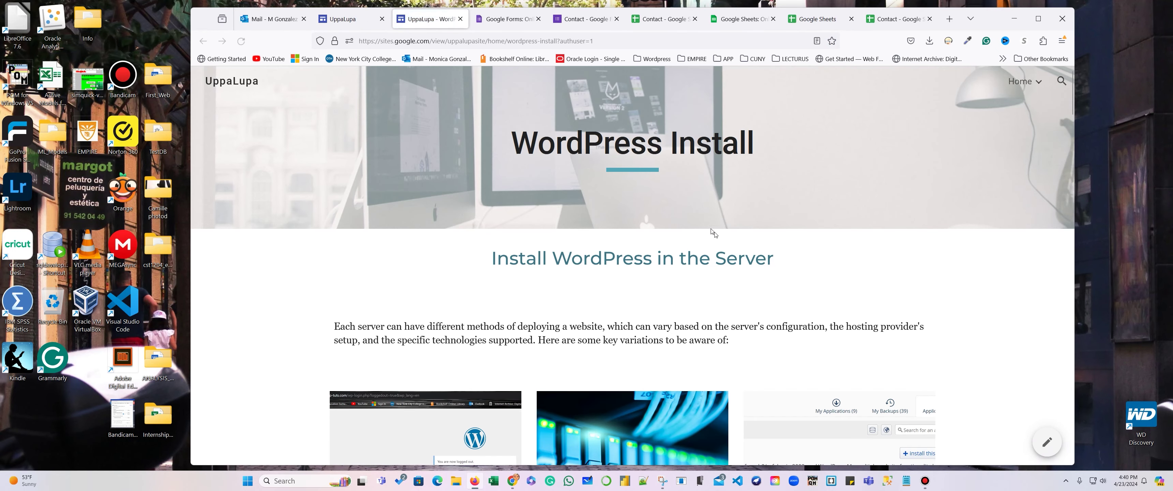
pyautogui.click(623, 43)
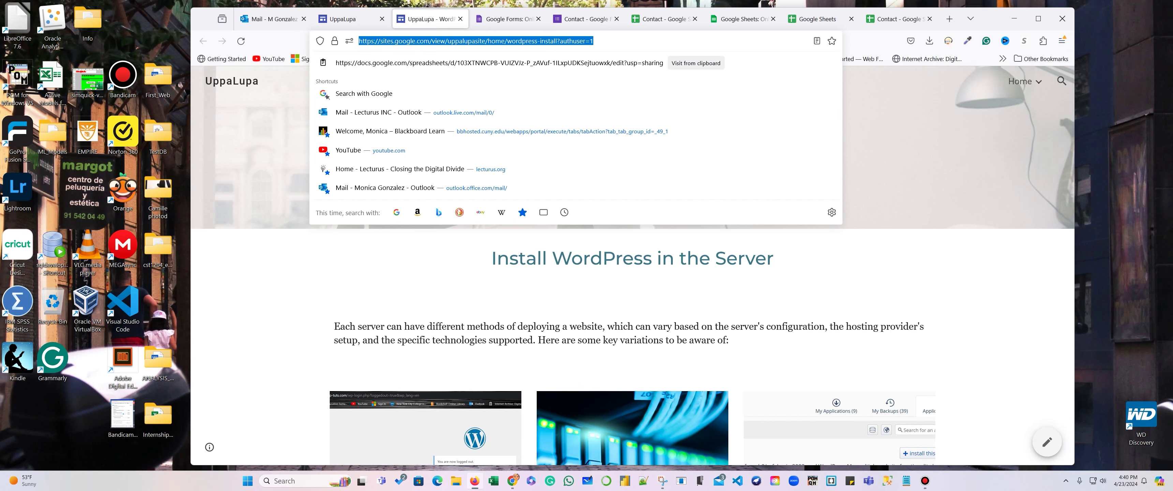
# Save the published page's web address in a Notepad note and return to the live site.
pyautogui.scroll(-3, 649, 259)
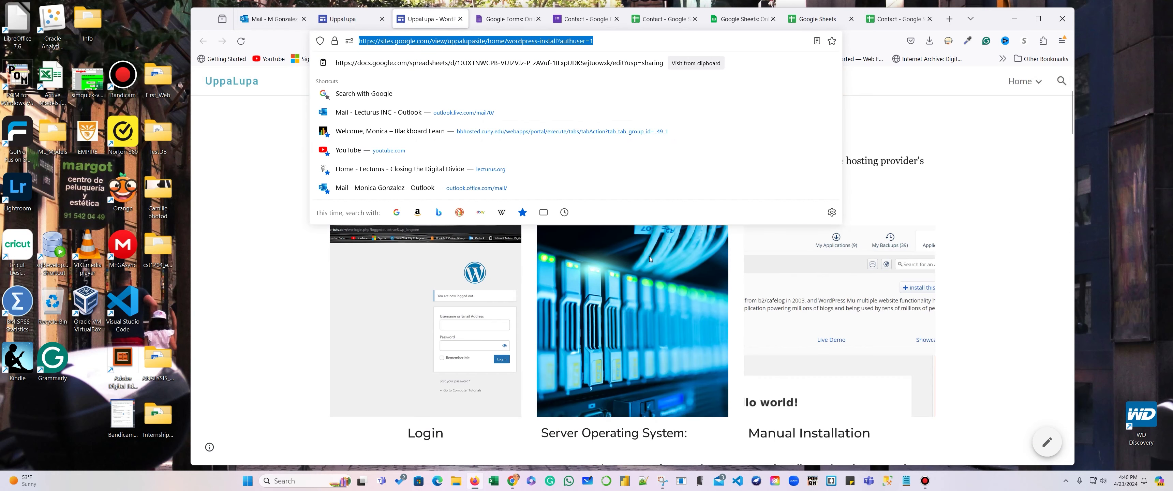
pyautogui.scroll(-3, 652, 259)
pyautogui.hotkey('alt', 'Tab')
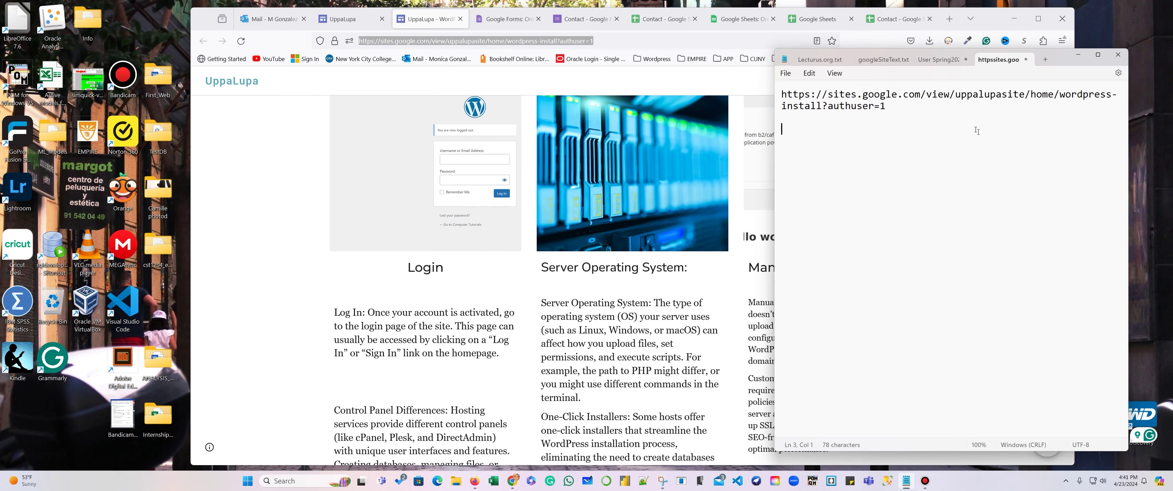
pyautogui.click(1079, 55)
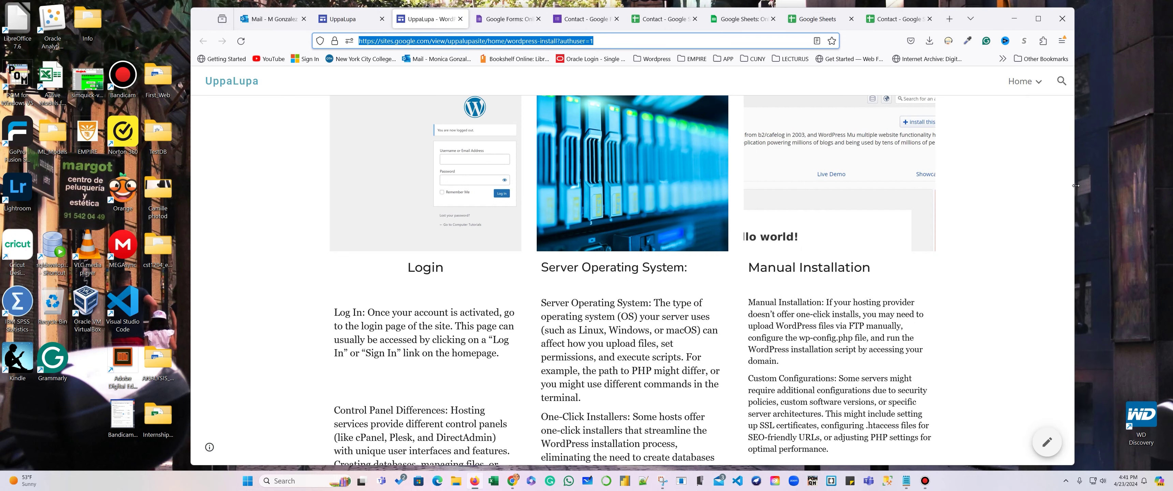
pyautogui.scroll(6, 1015, 175)
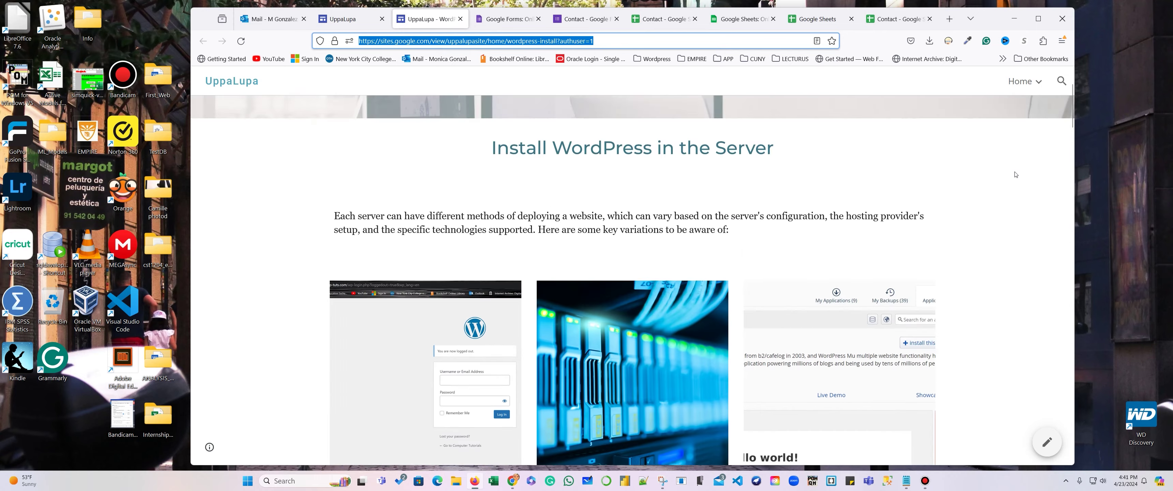
pyautogui.scroll(-6, 942, 257)
pyautogui.scroll(6, 942, 257)
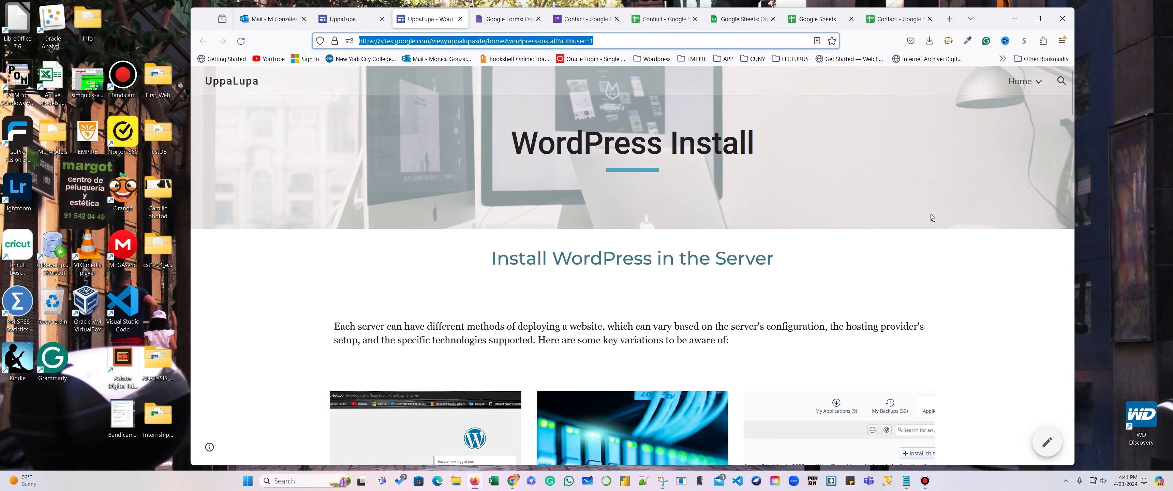
# On the live Contact Us page, enter a sample name and a sample e-mail in the form.
pyautogui.moveTo(1023, 81)
pyautogui.click(983, 129)
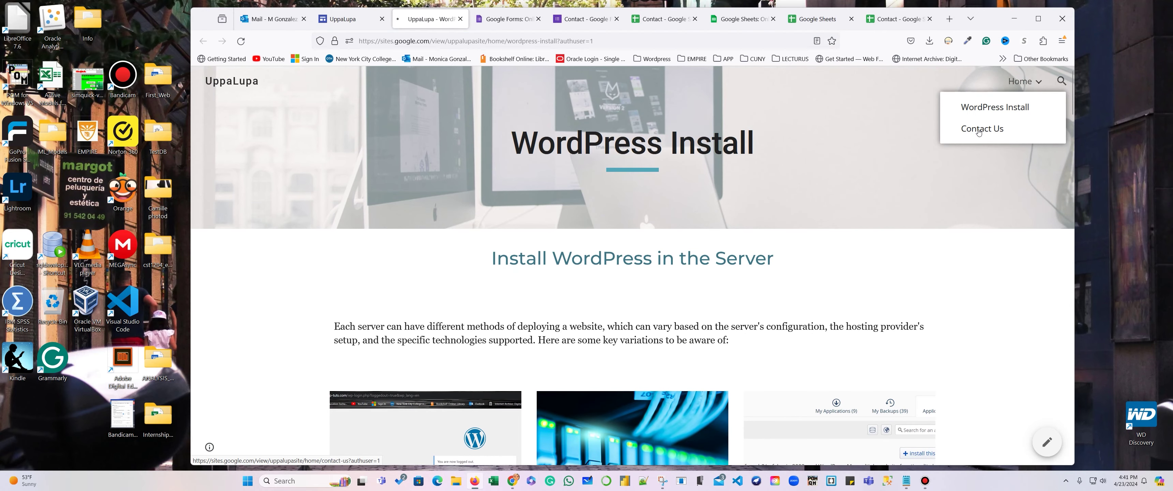
pyautogui.scroll(-5, 690, 298)
pyautogui.scroll(-5, 690, 298)
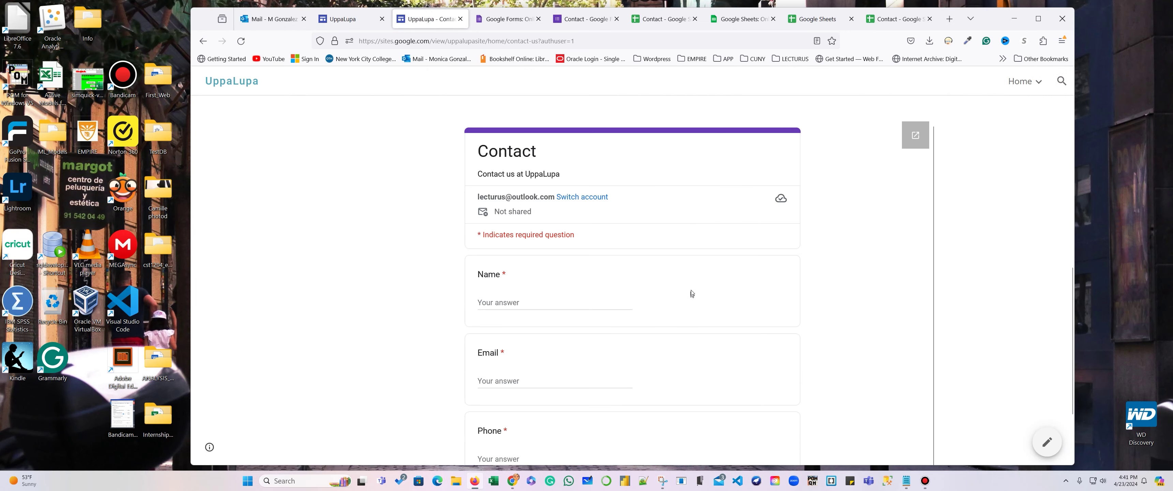
pyautogui.click(580, 304)
pyautogui.write('John')
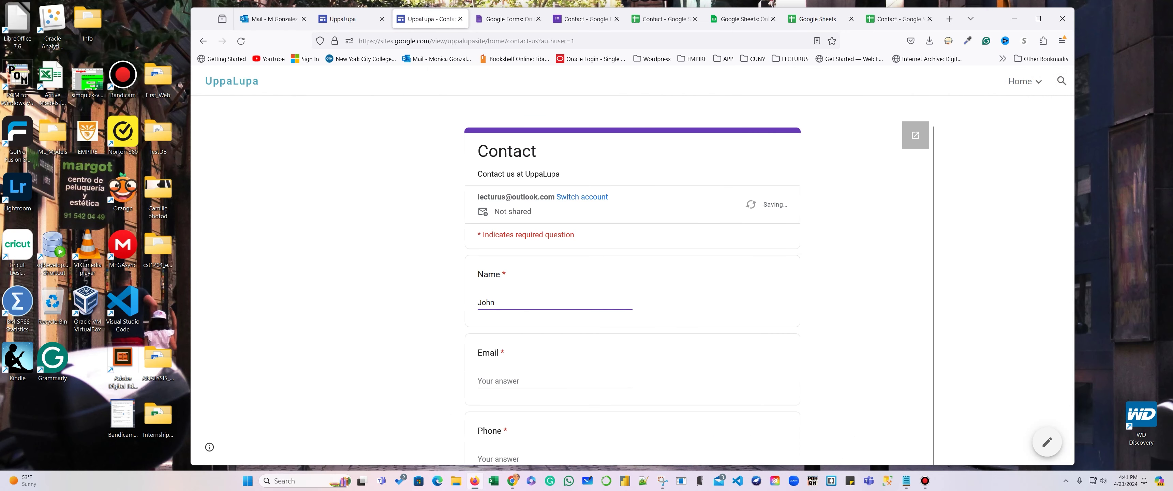
pyautogui.write(' Smith')
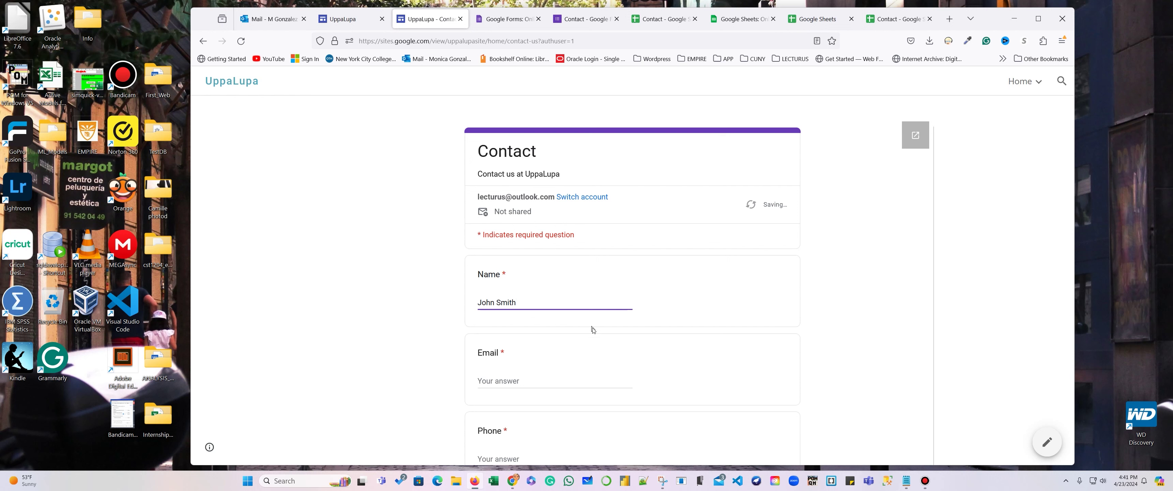
pyautogui.click(551, 377)
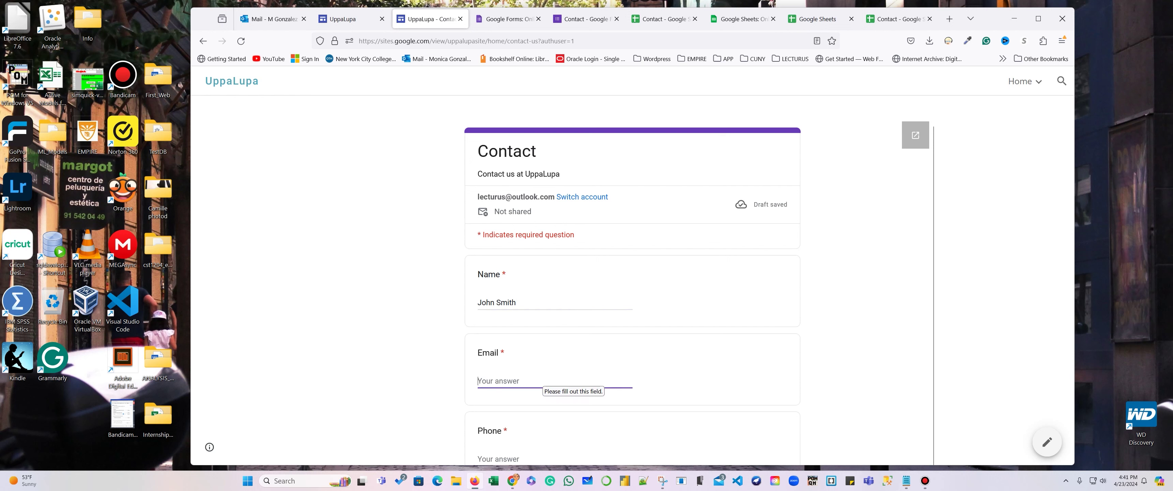
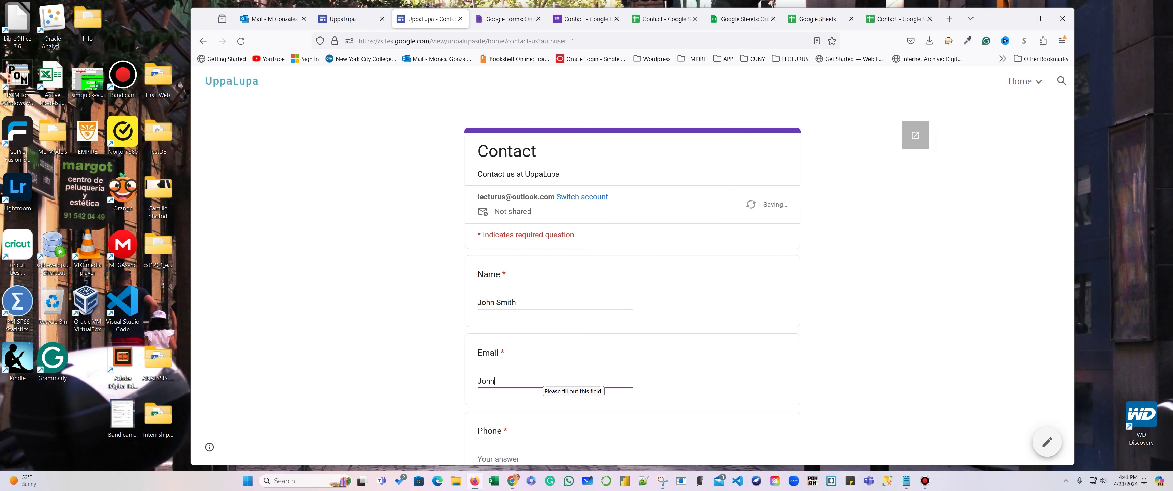
pyautogui.scroll(-1, 519, 351)
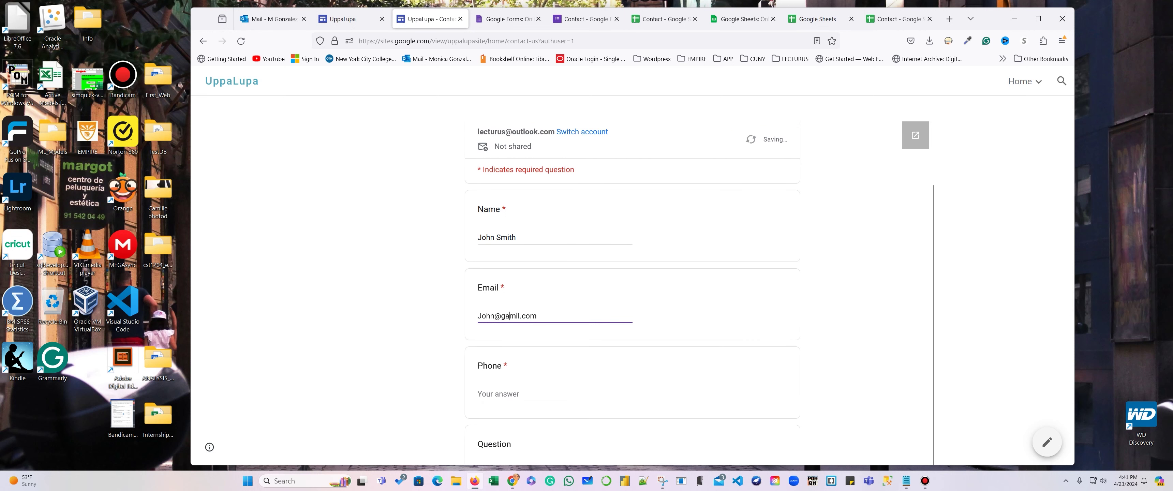
pyautogui.press('BackSpace')
pyautogui.write('a')
# Add a sample phone number and the question 'Love your site', then submit the form.
pyautogui.click(515, 385)
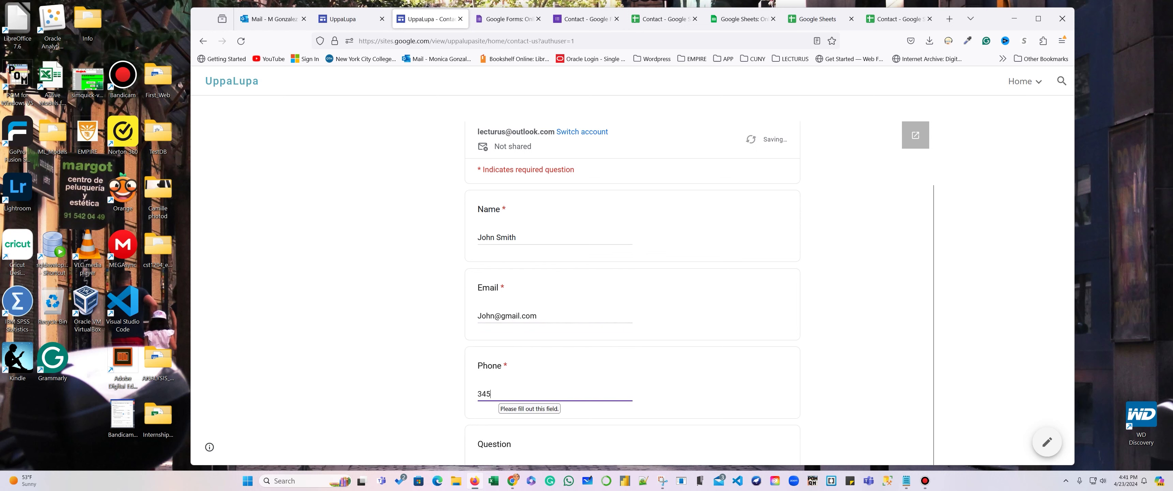
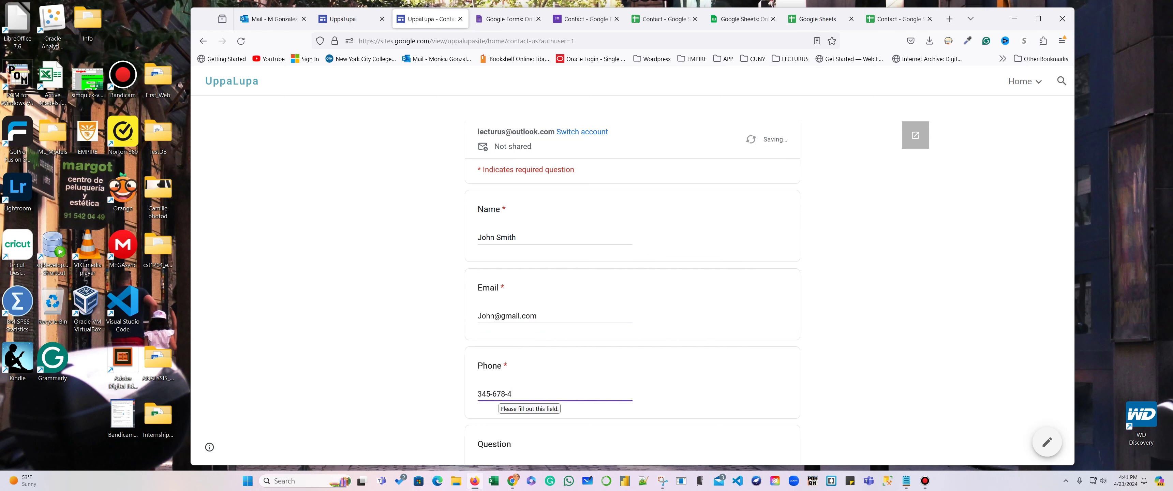
pyautogui.scroll(-3, 487, 352)
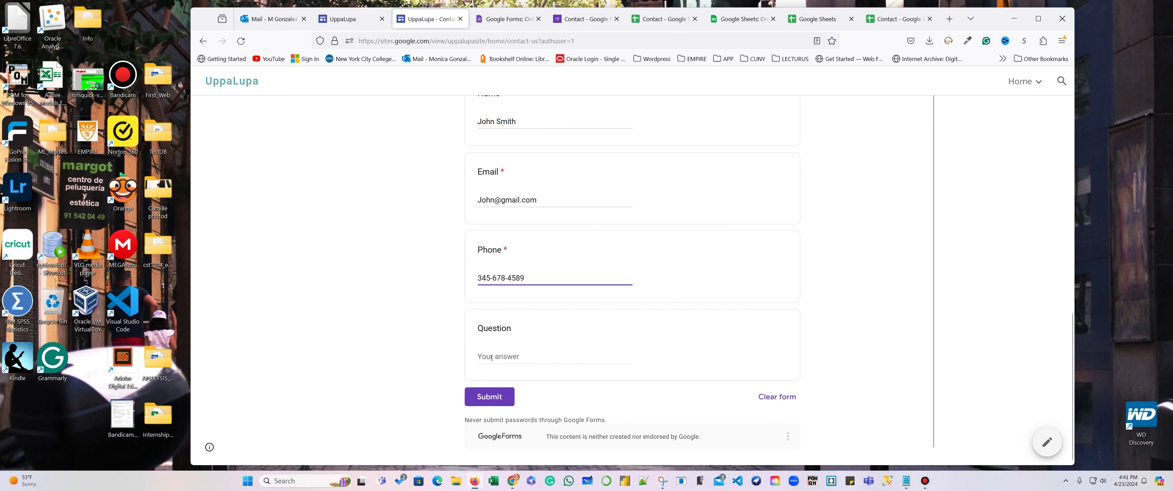
pyautogui.click(487, 352)
pyautogui.write('L')
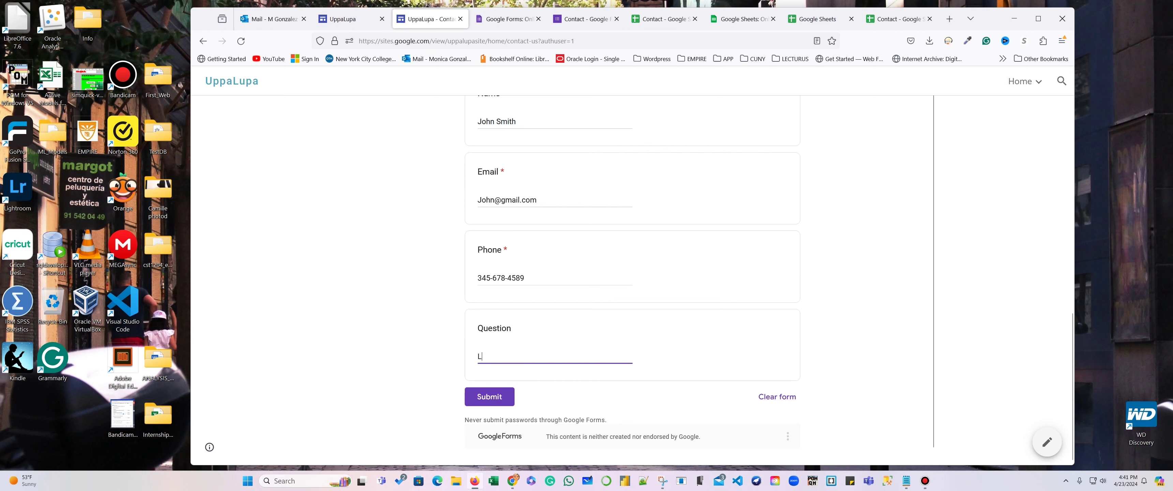
pyautogui.write('over your')
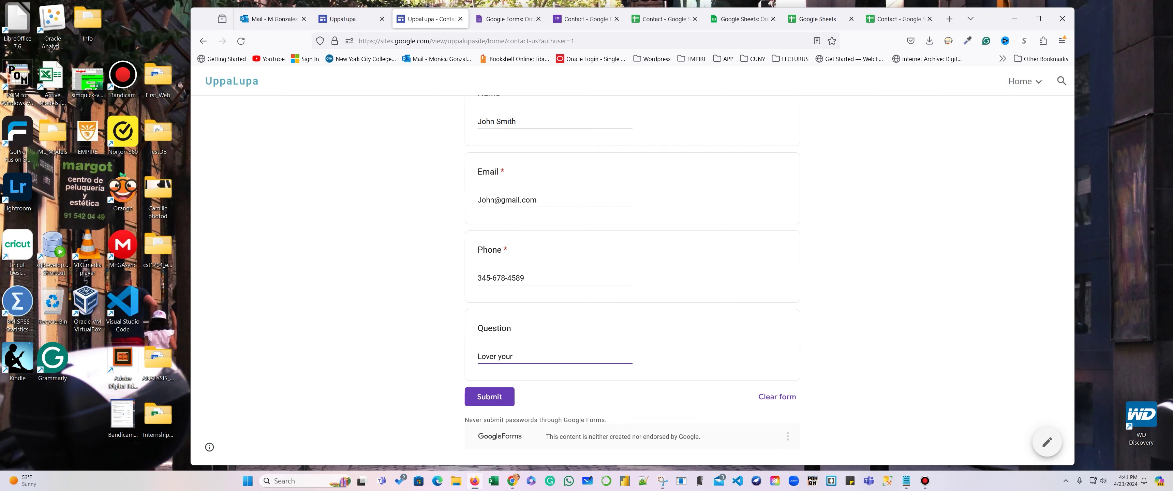
pyautogui.write(' site')
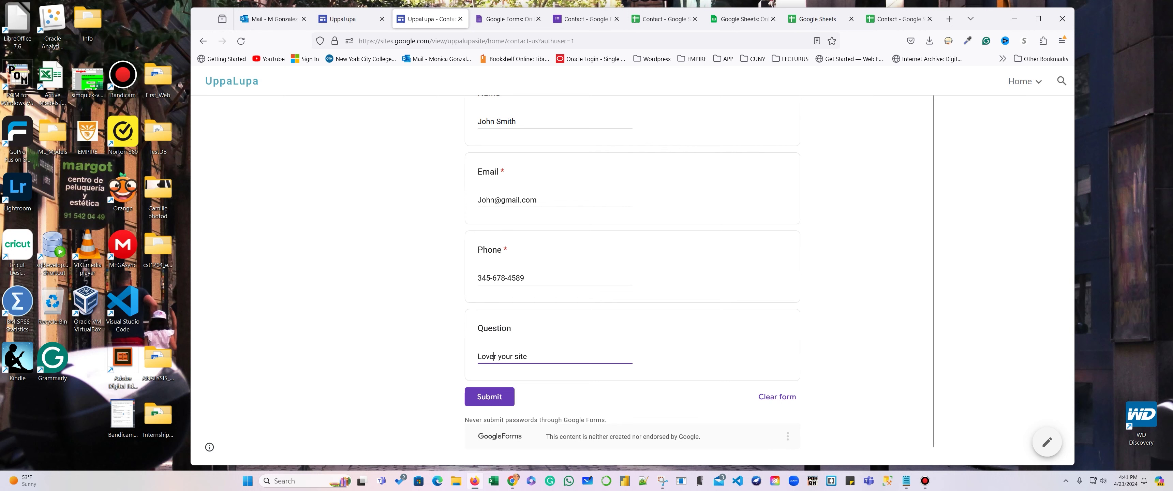
pyautogui.click(489, 396)
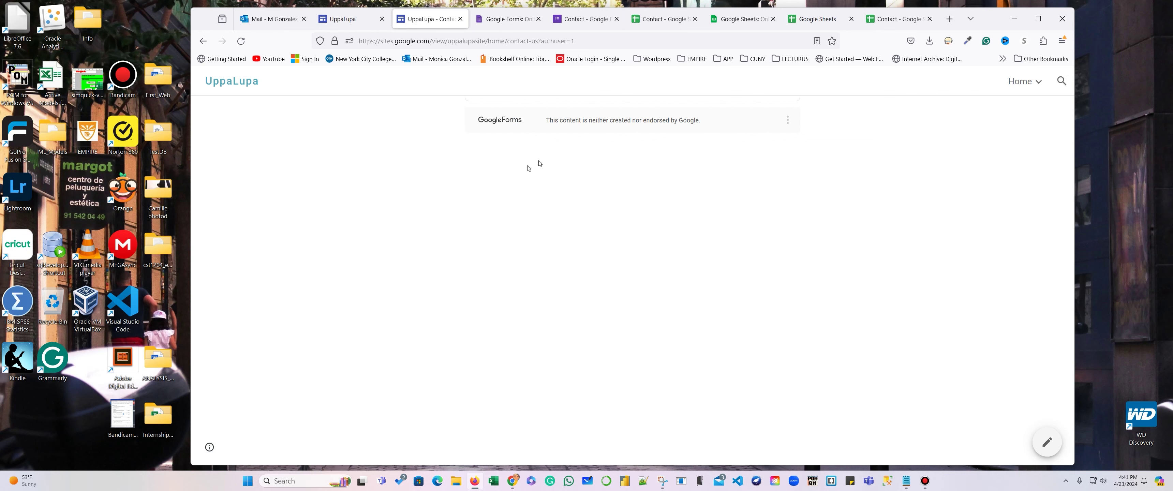
pyautogui.click(829, 14)
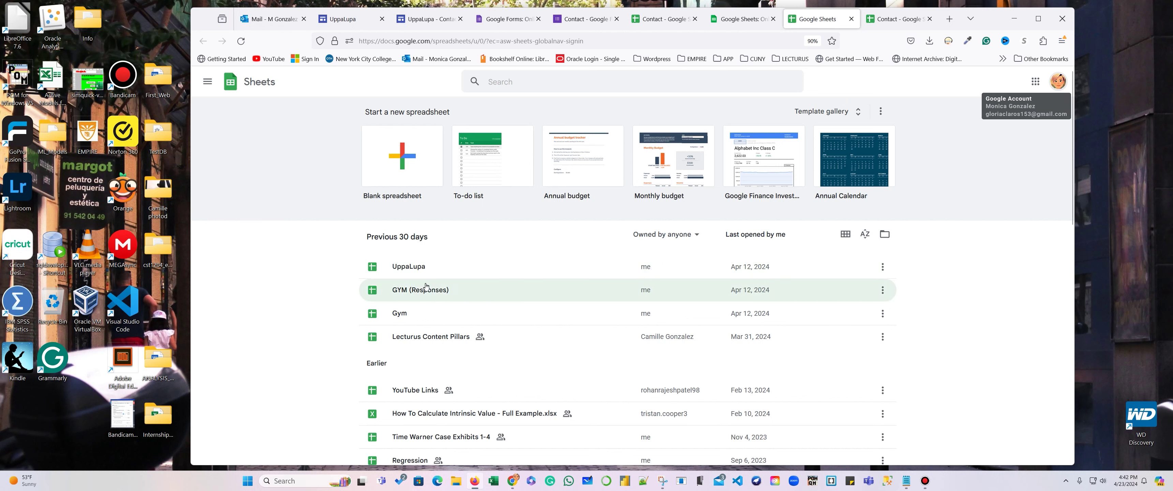
# Check the new test row in the Contact spreadsheet's Form Responses 1, then return to the UppaLupa editor.
pyautogui.click(891, 20)
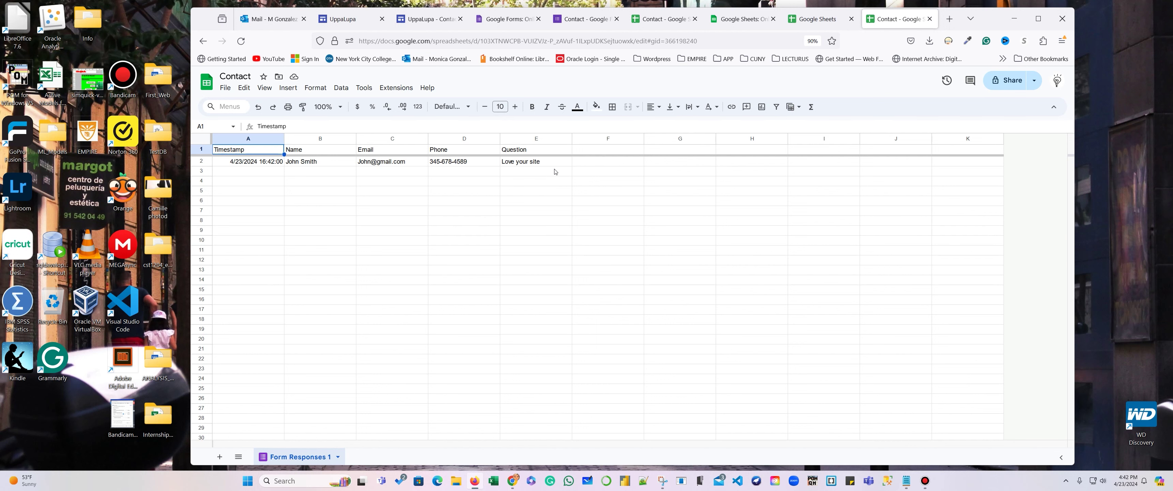
pyautogui.click(347, 19)
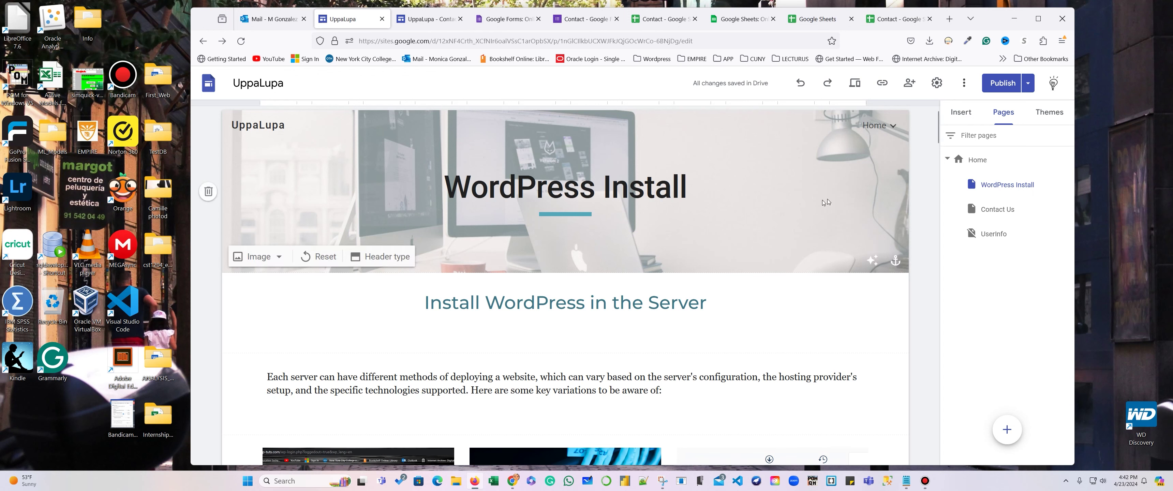
# Open the UserInfo page and check its embedded Form Responses 1 sheet shows the 'Love your site' row.
pyautogui.click(997, 211)
pyautogui.scroll(-6, 903, 256)
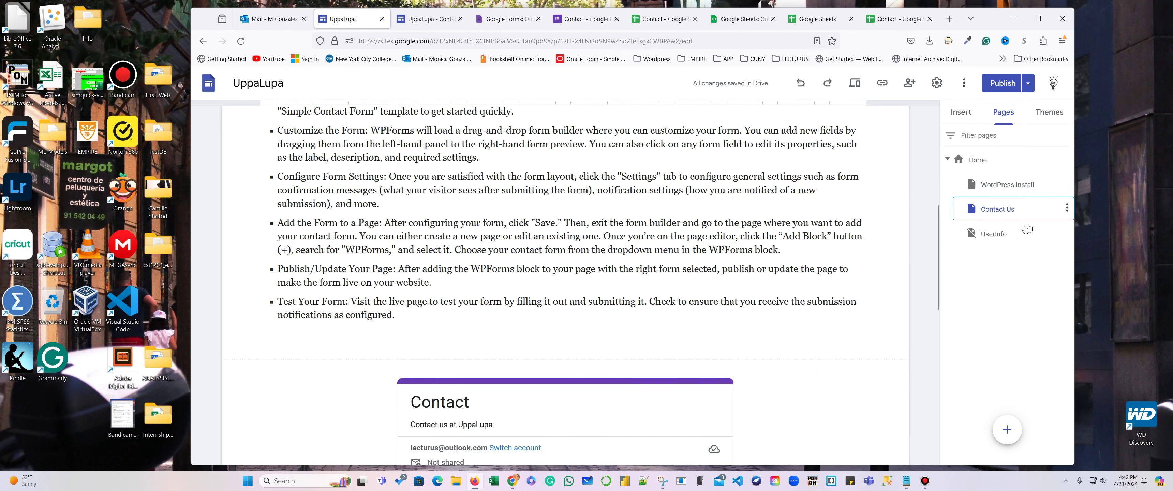
pyautogui.click(1011, 237)
pyautogui.scroll(-5, 794, 258)
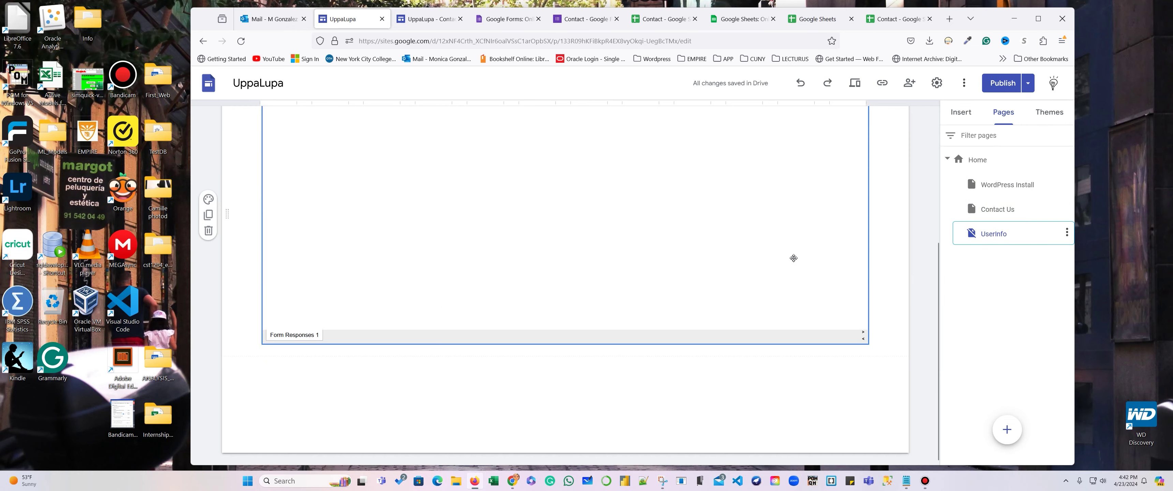
pyautogui.scroll(4, 794, 258)
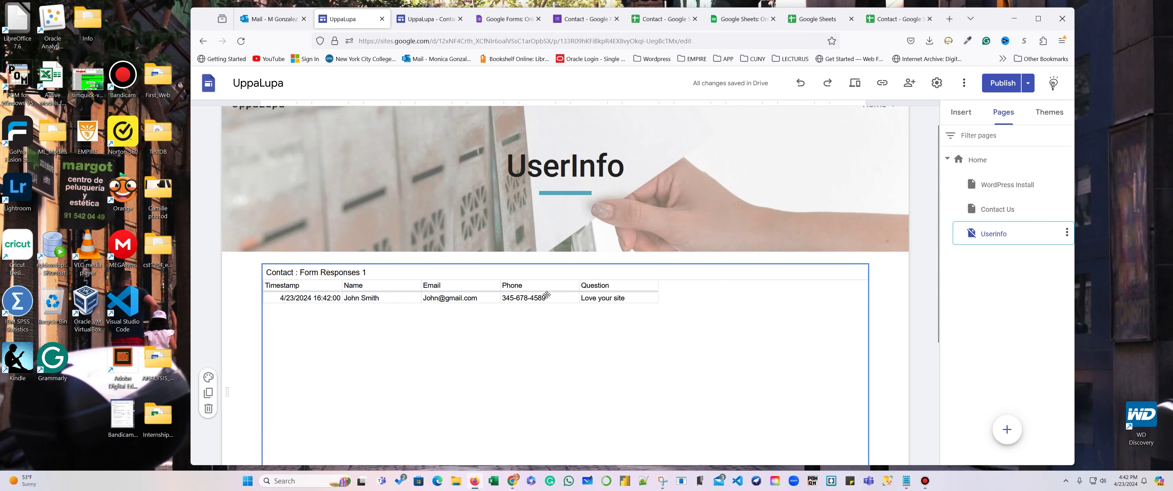